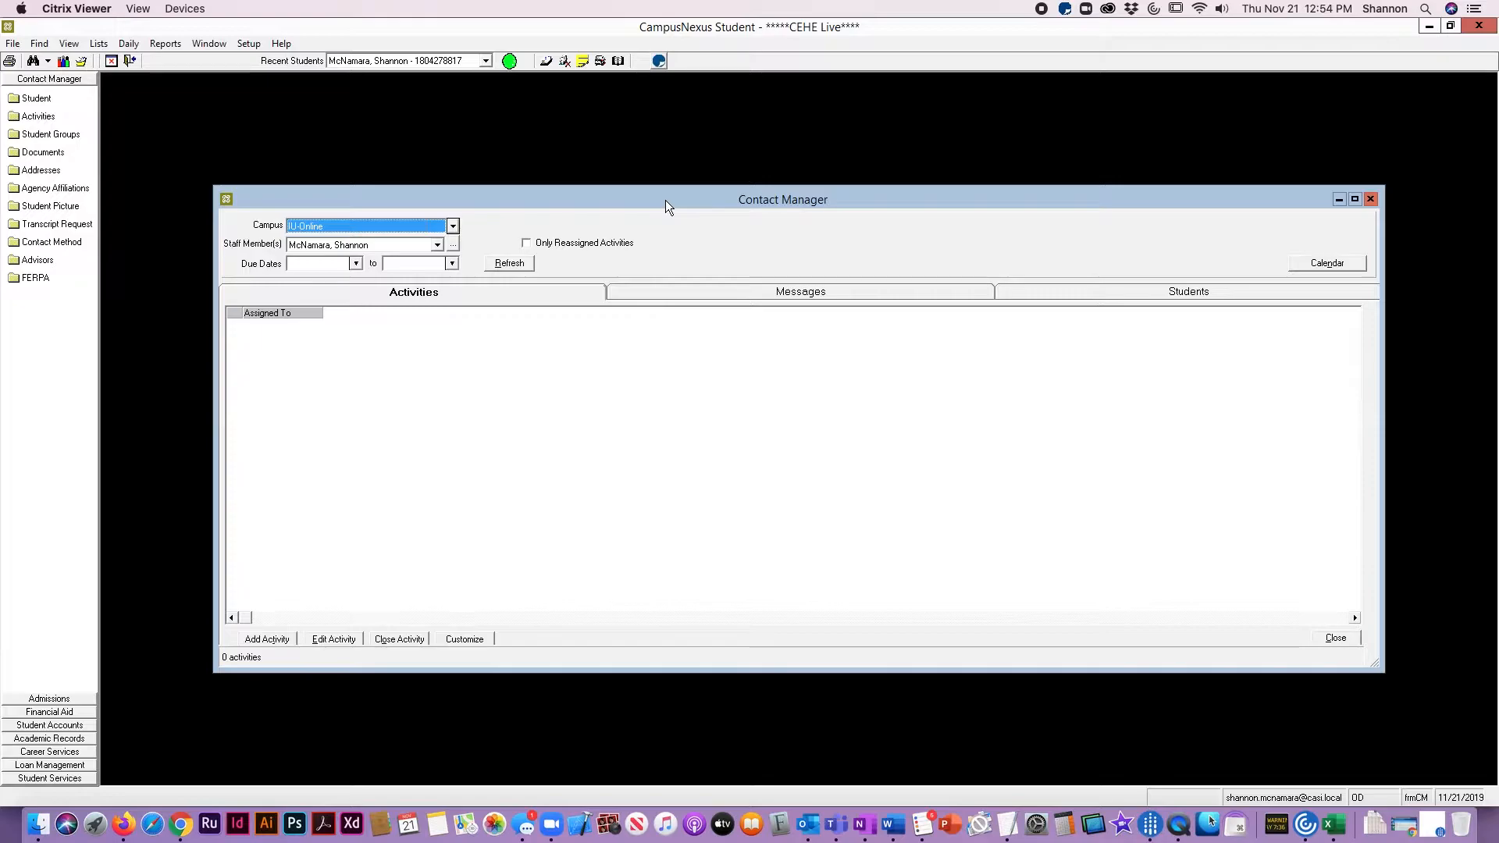
# Step: Open the Student Groups window, reposition it higher in the workspace, and look through the list of existing groups
pyautogui.click(64, 62)
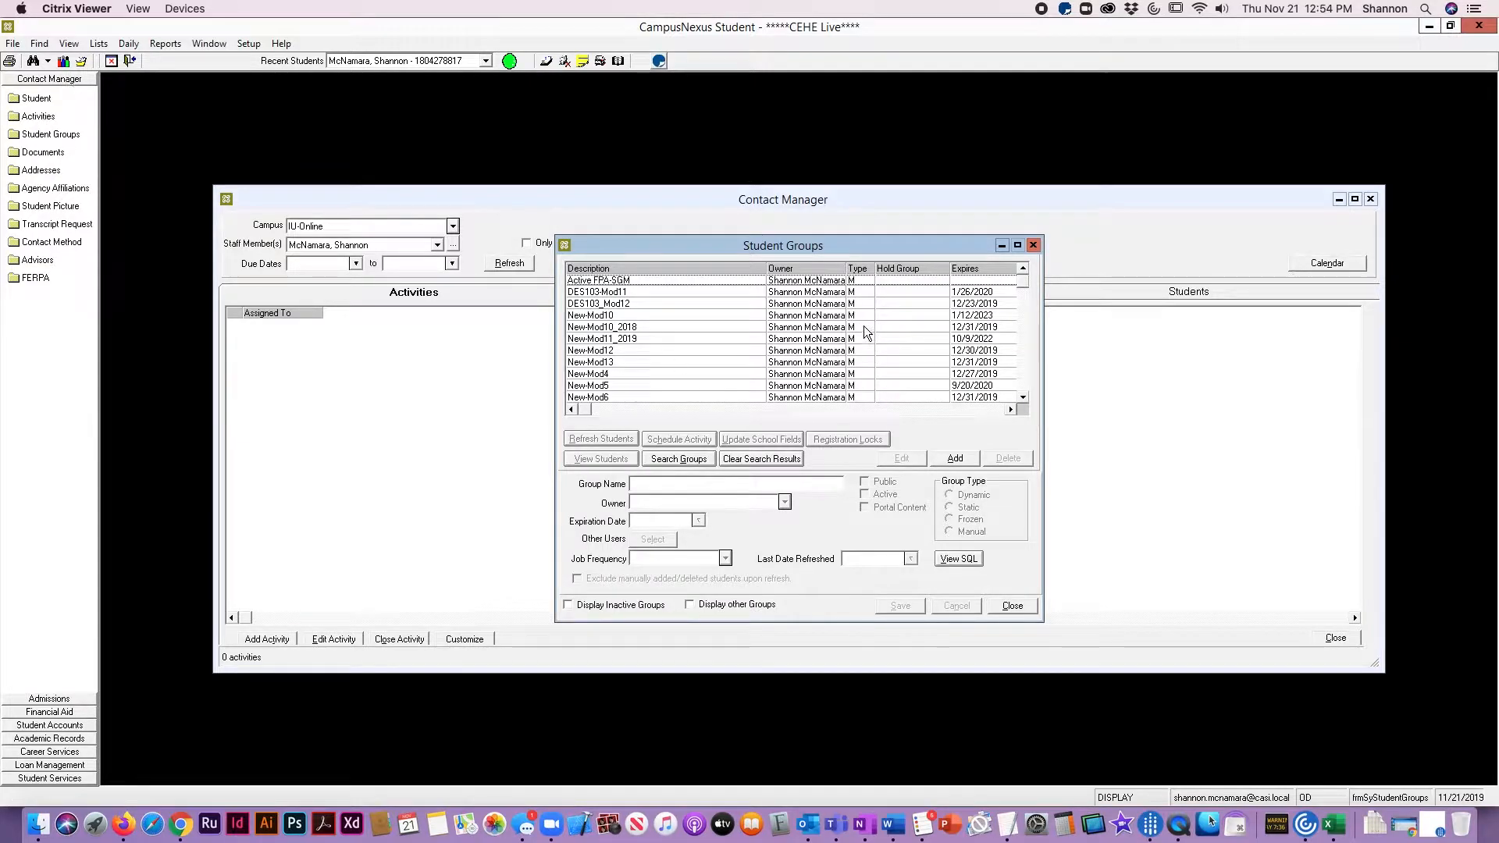
pyautogui.moveTo(751, 249); pyautogui.dragTo(789, 146)
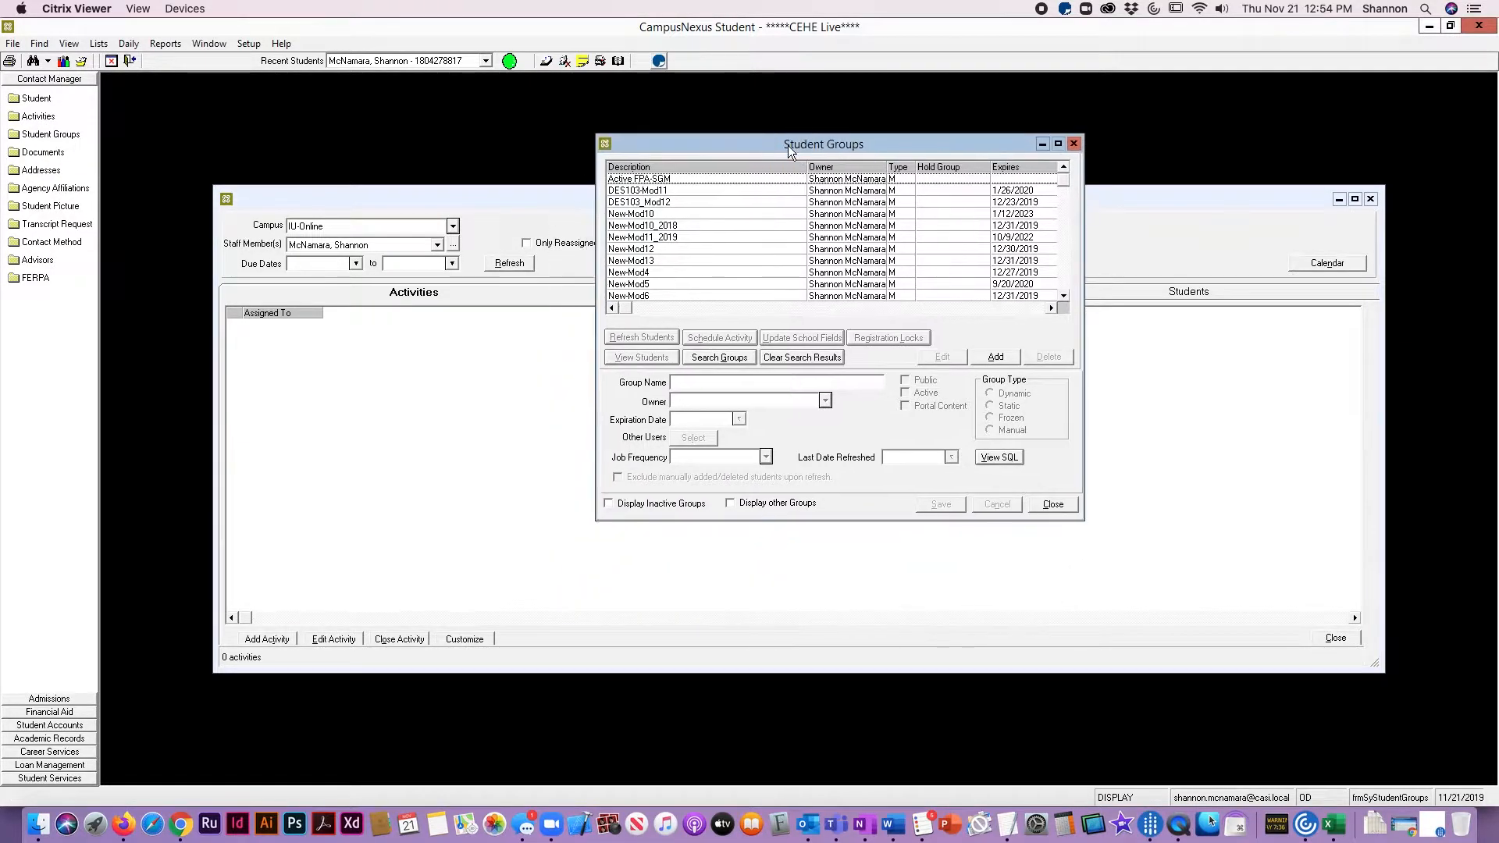
pyautogui.moveTo(1063, 175); pyautogui.dragTo(1067, 316)
pyautogui.moveTo(1071, 245); pyautogui.dragTo(1070, 161)
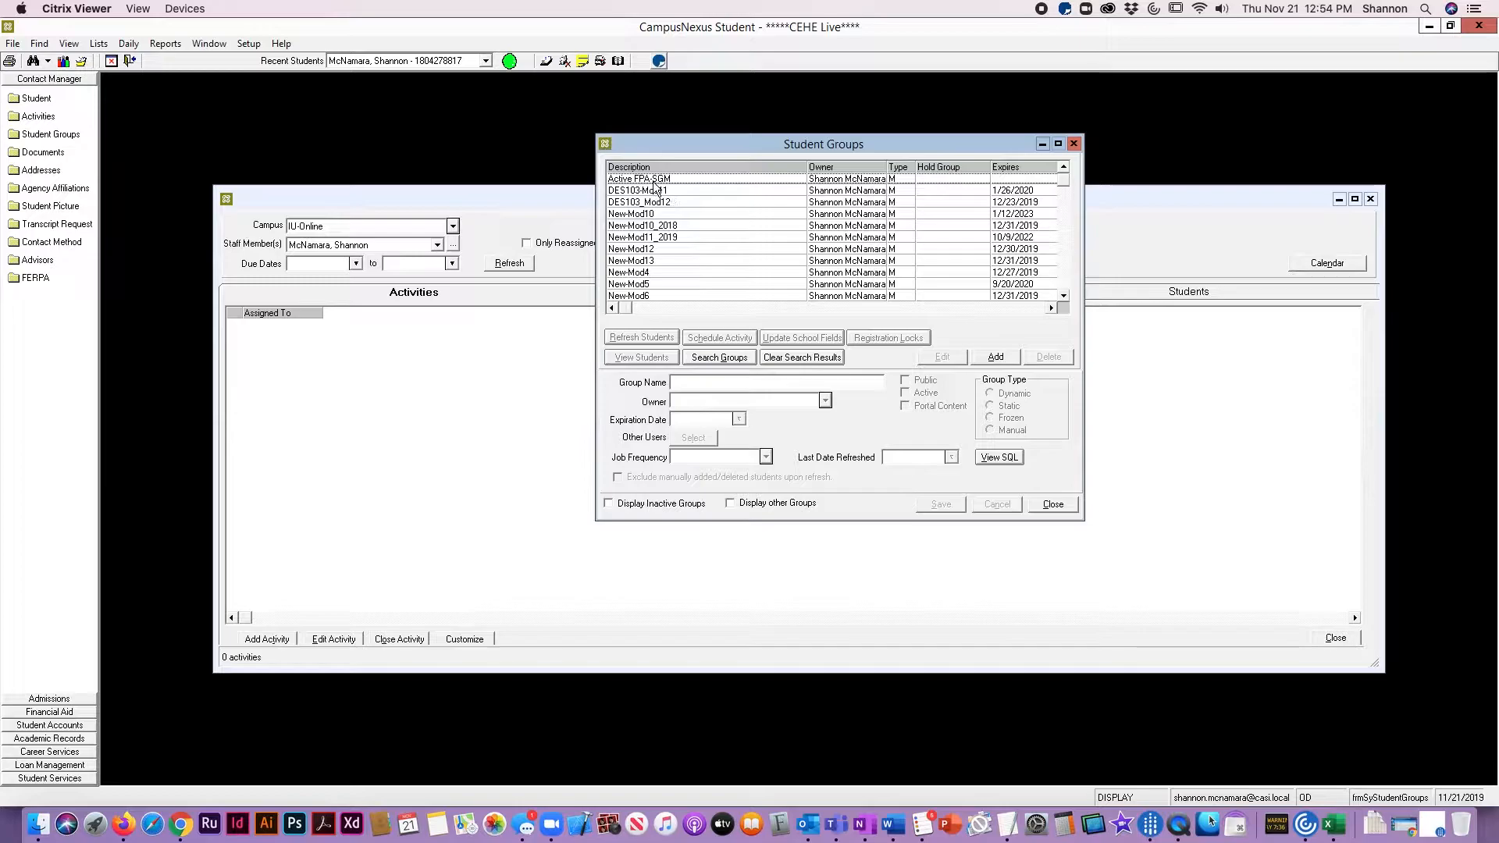
# Step: Review the group details of New-Mod10, New-Mod11_2019, New-Mod12 and New-Mod13
pyautogui.click(656, 214)
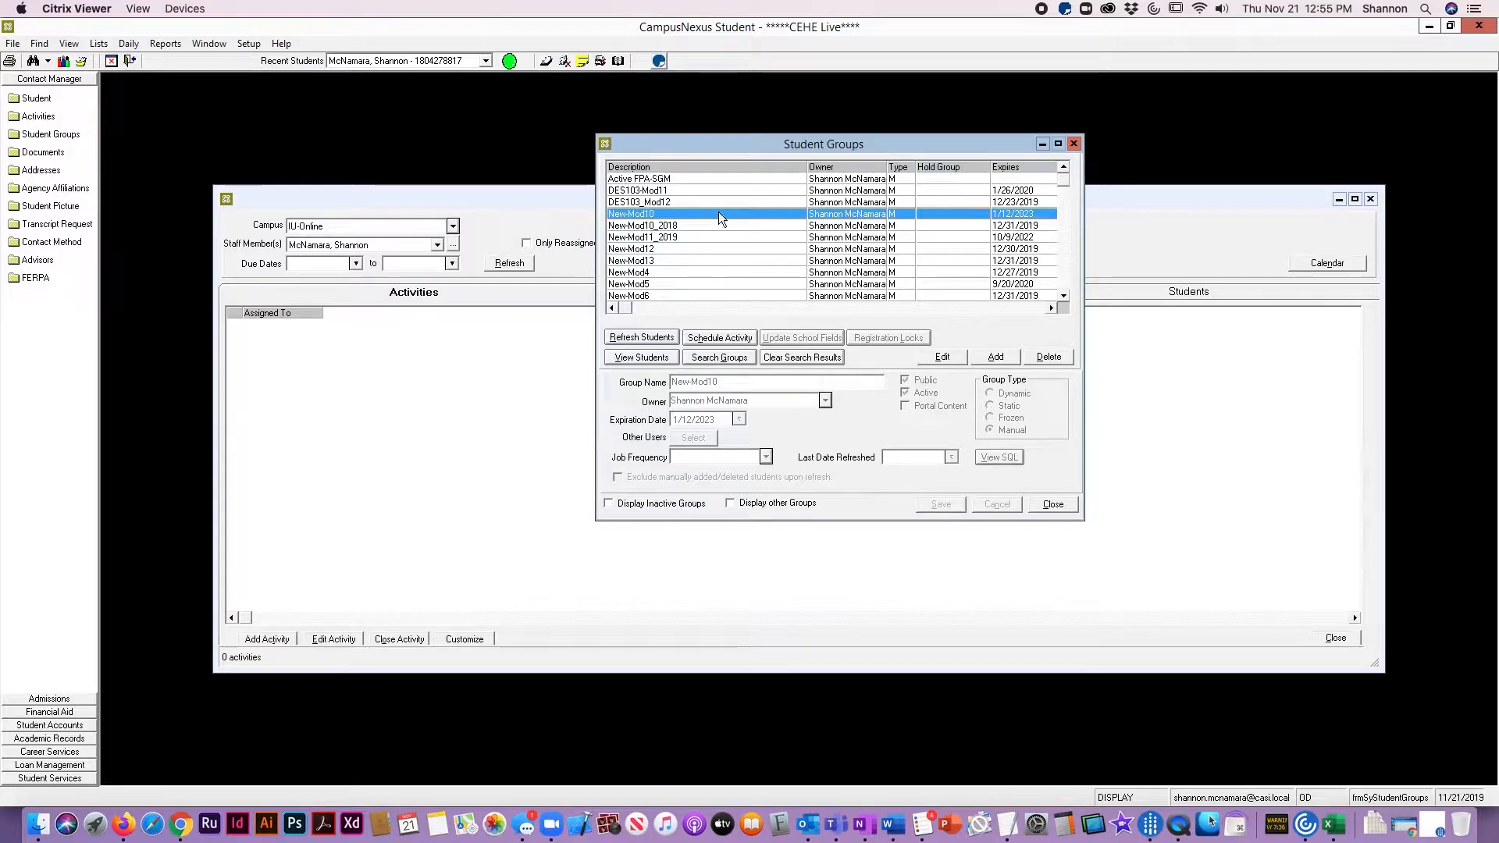
pyautogui.click(657, 237)
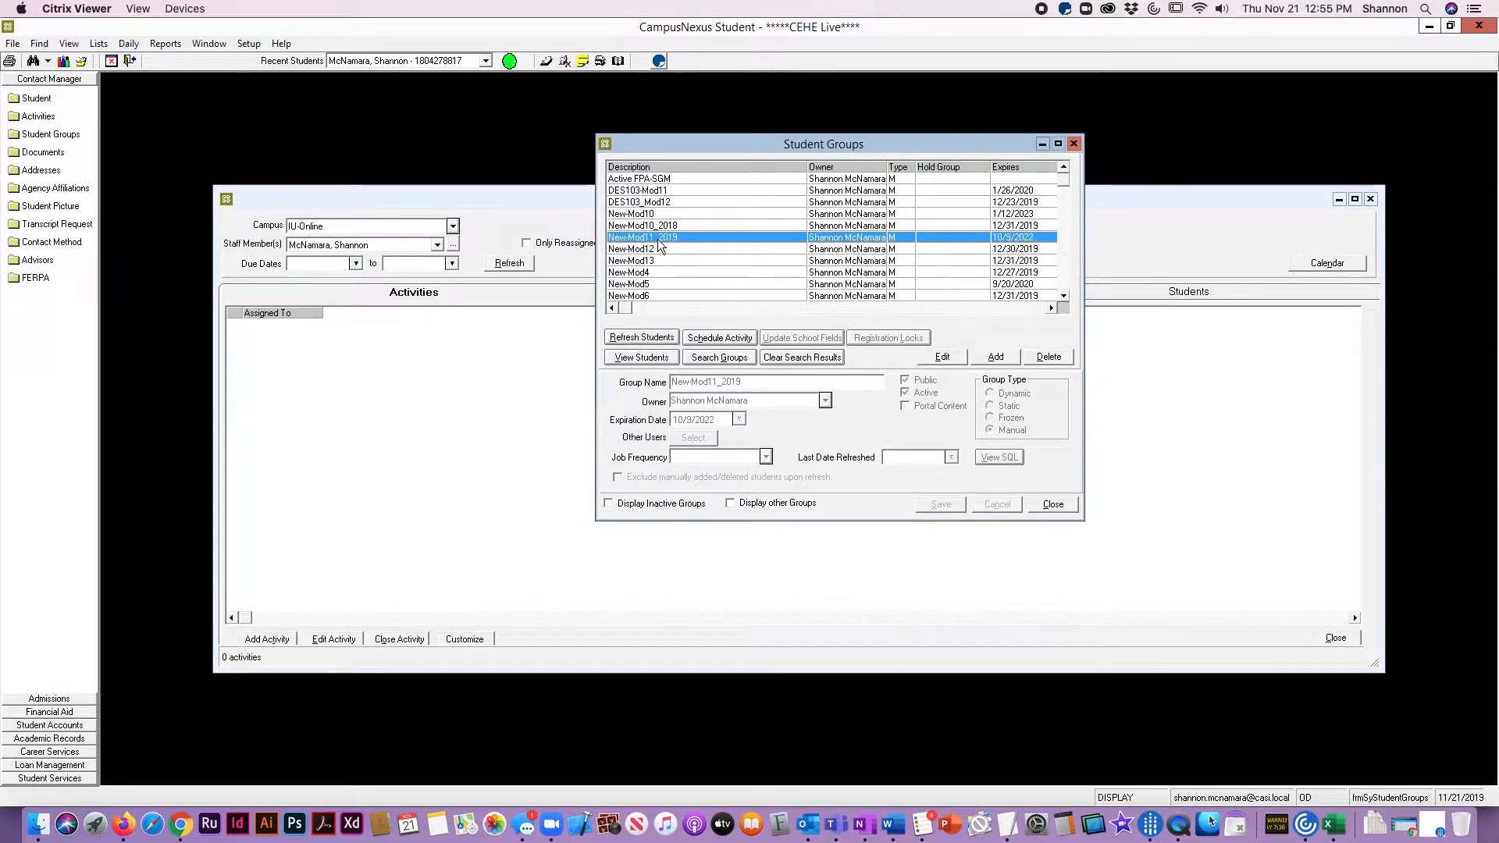
pyautogui.click(665, 248)
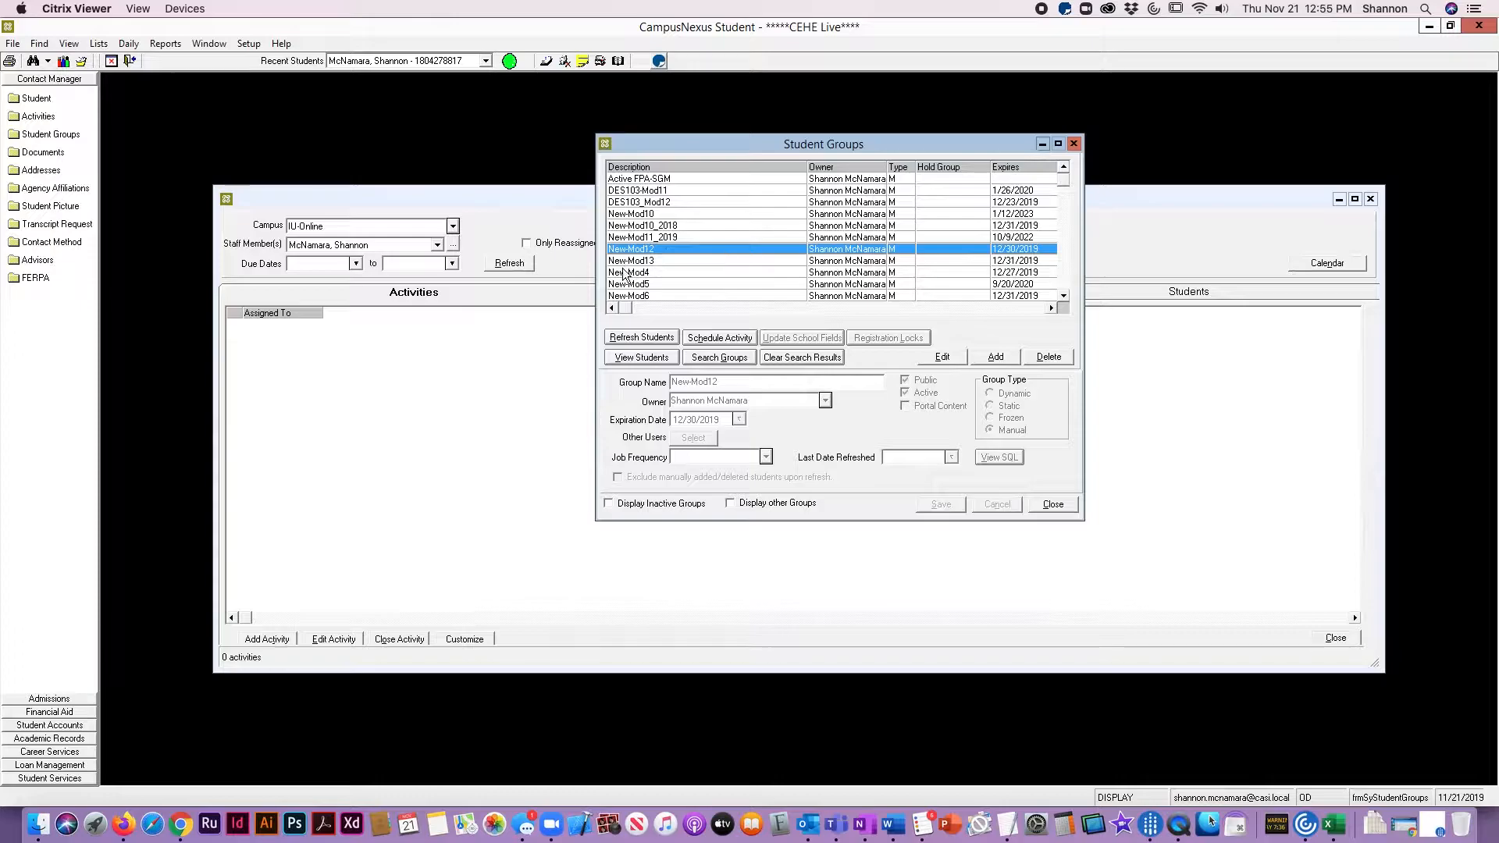
pyautogui.click(653, 261)
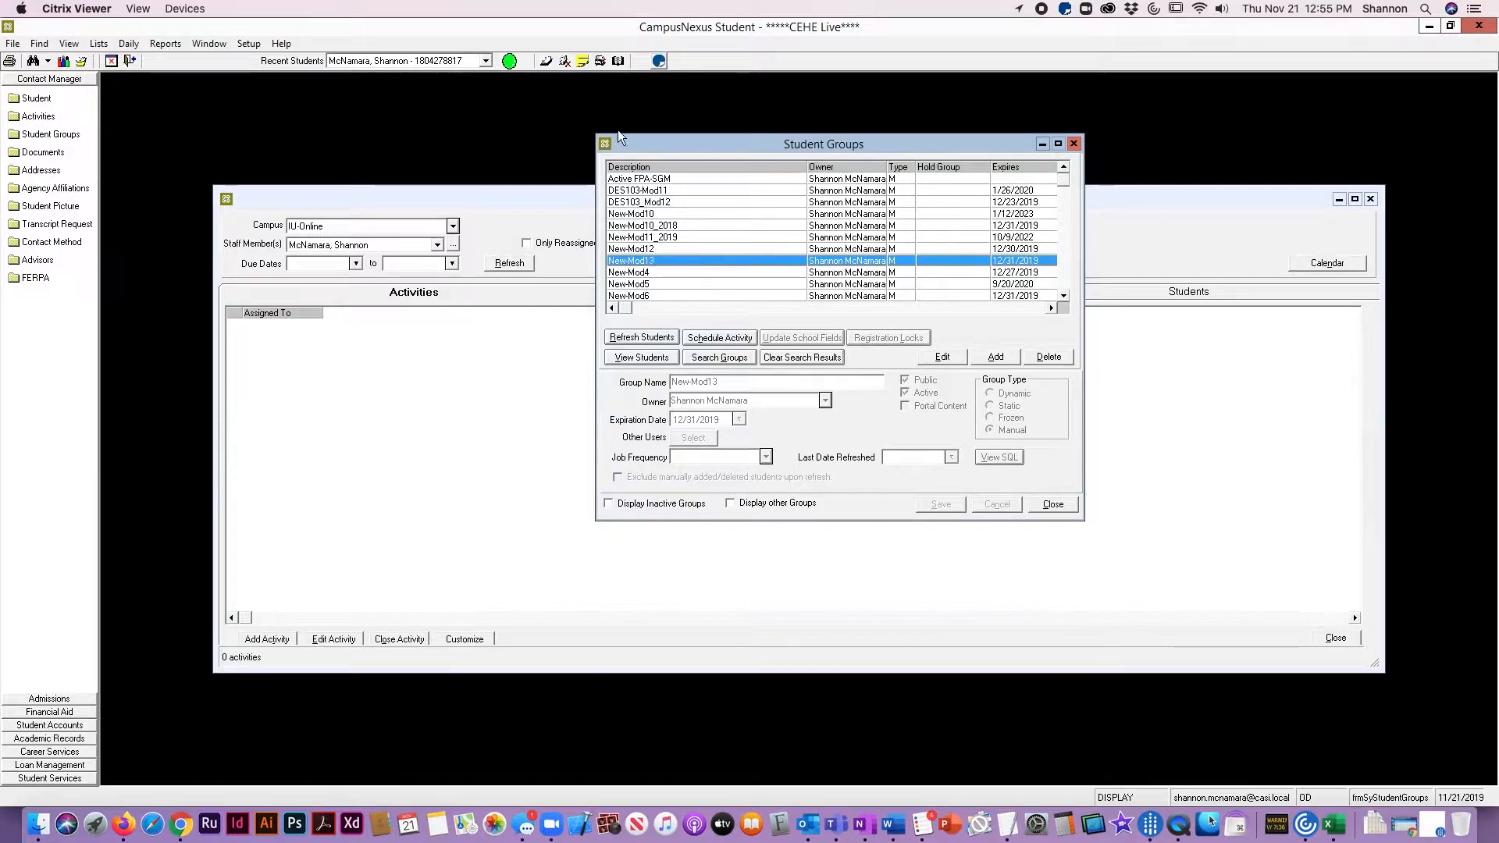
# Step: View the students in the DES103-Mod11 group, then close the member list
pyautogui.click(657, 192)
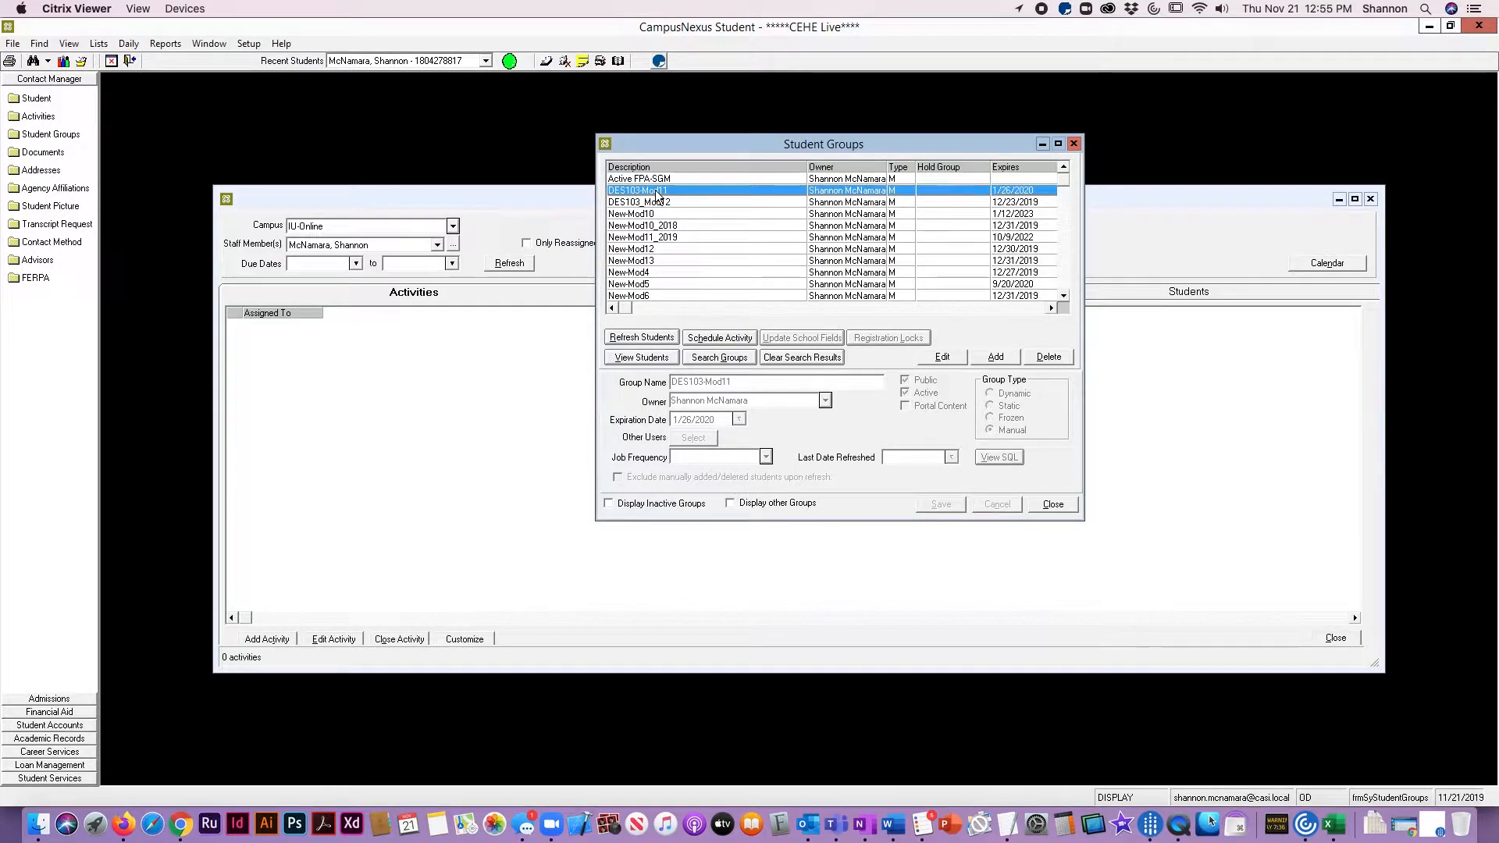
pyautogui.doubleClick(658, 193)
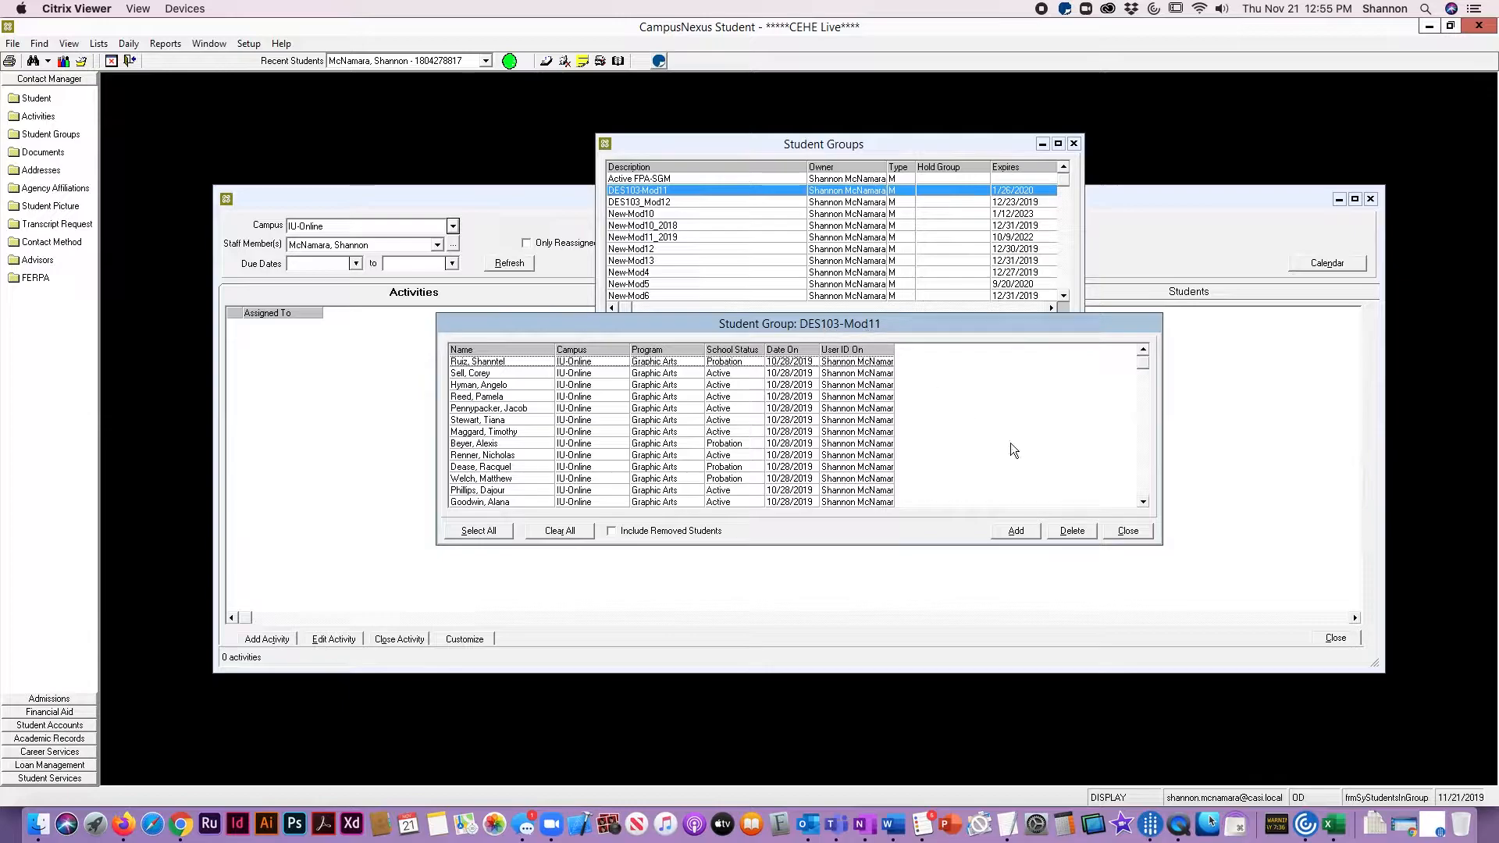
pyautogui.click(1137, 533)
# Step: Permanently delete the DES103_Mod12 student group
pyautogui.click(674, 202)
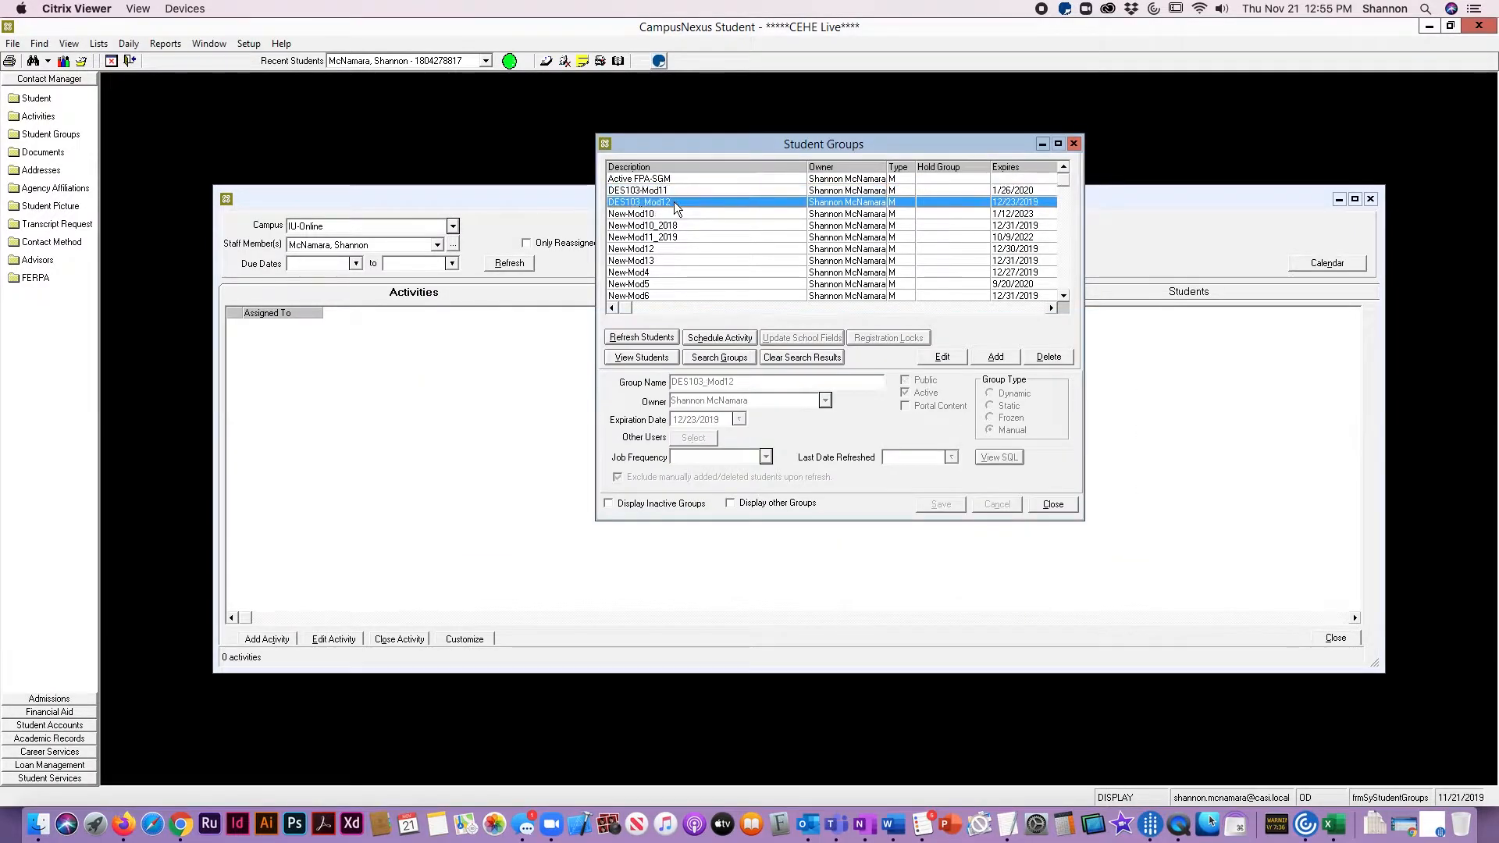
pyautogui.click(1066, 357)
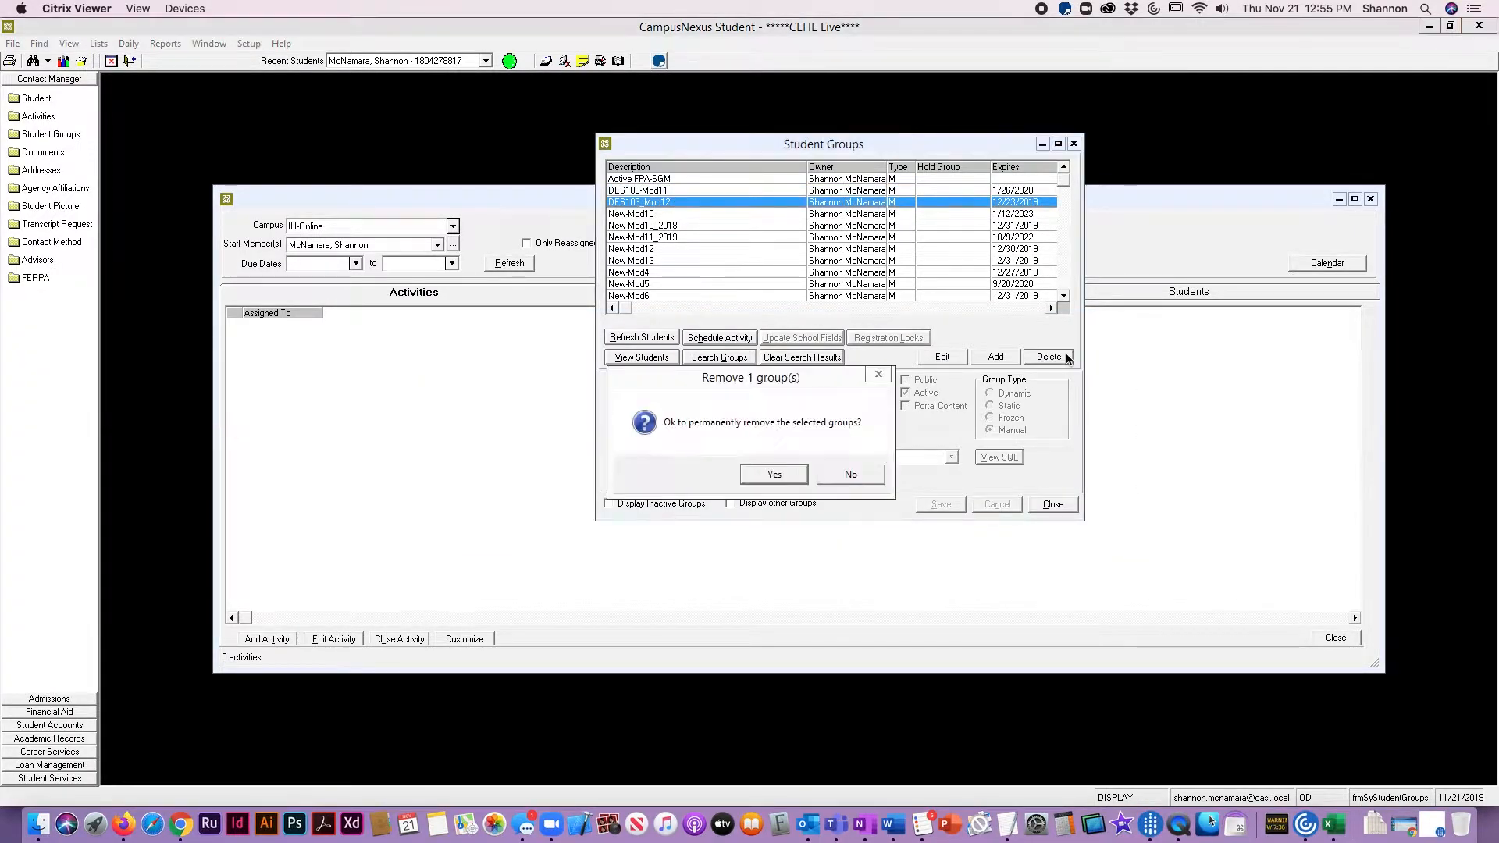
pyautogui.click(781, 475)
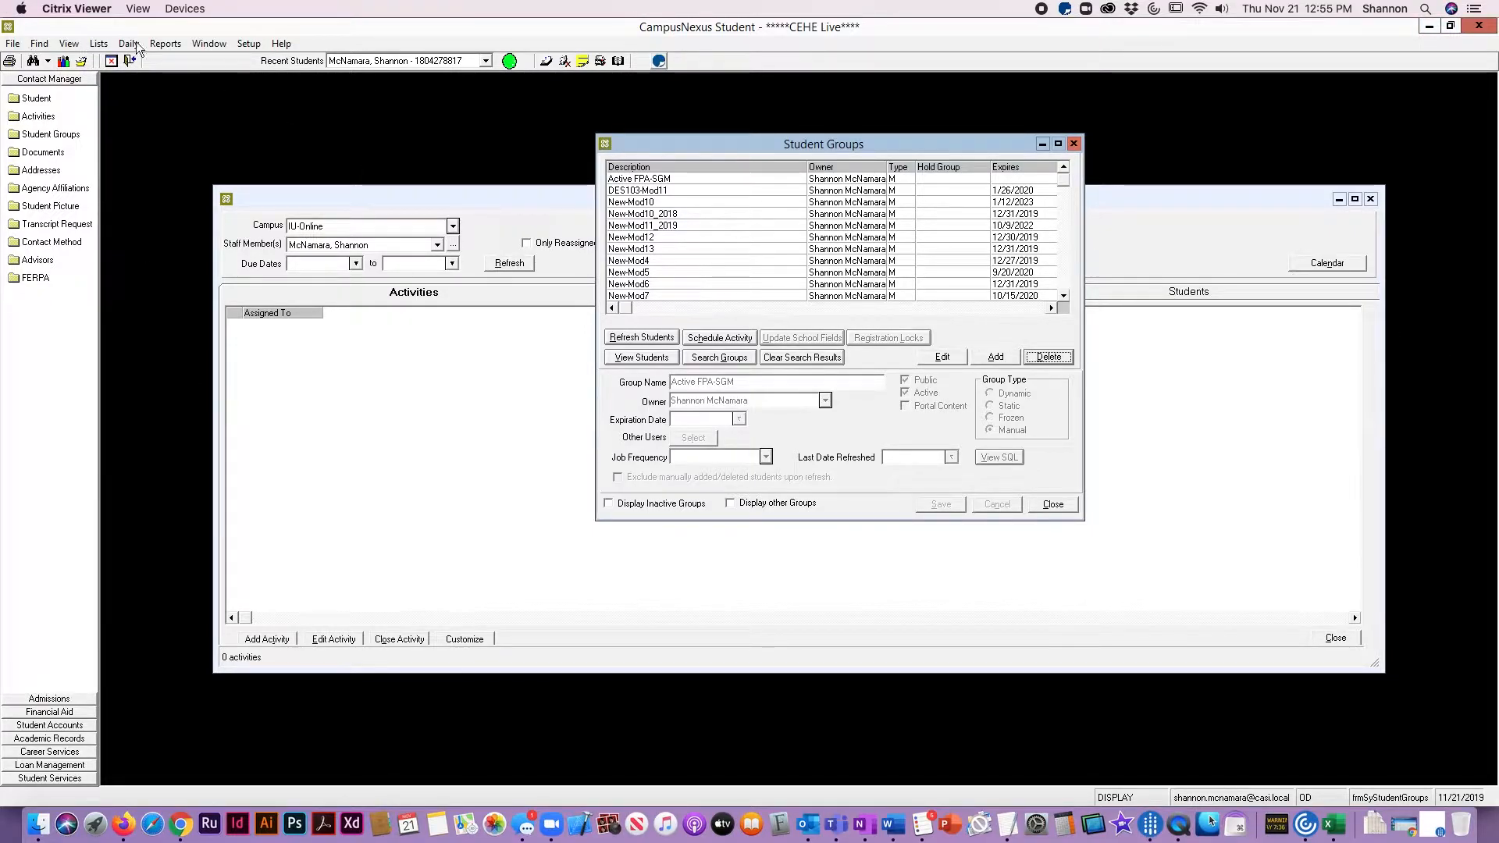
# Step: Open the Class Roster by Course report from the Academic Records reports
pyautogui.click(160, 46)
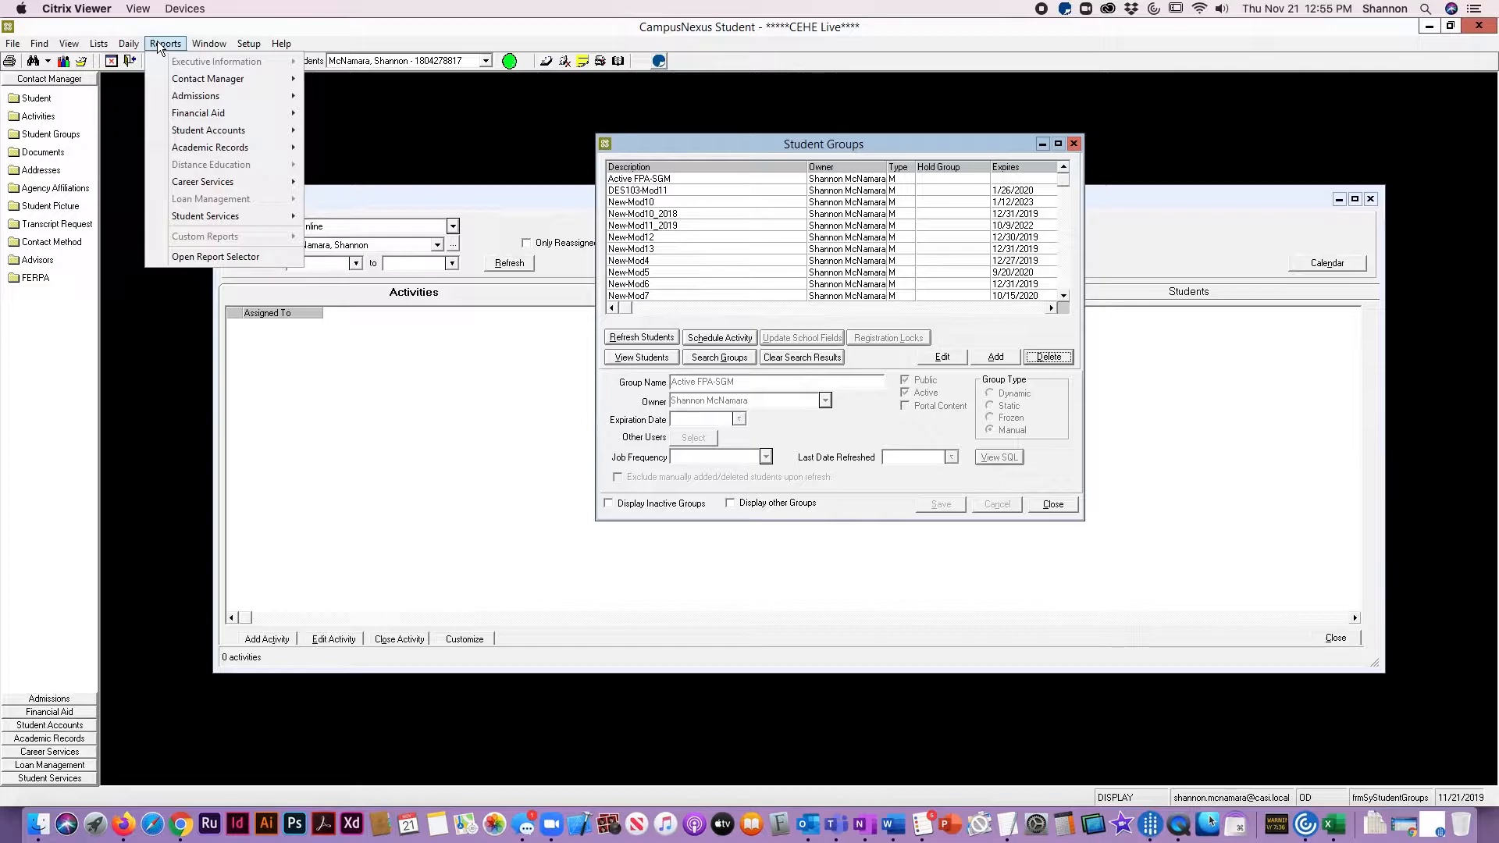
pyautogui.moveTo(200, 153)
pyautogui.moveTo(257, 151)
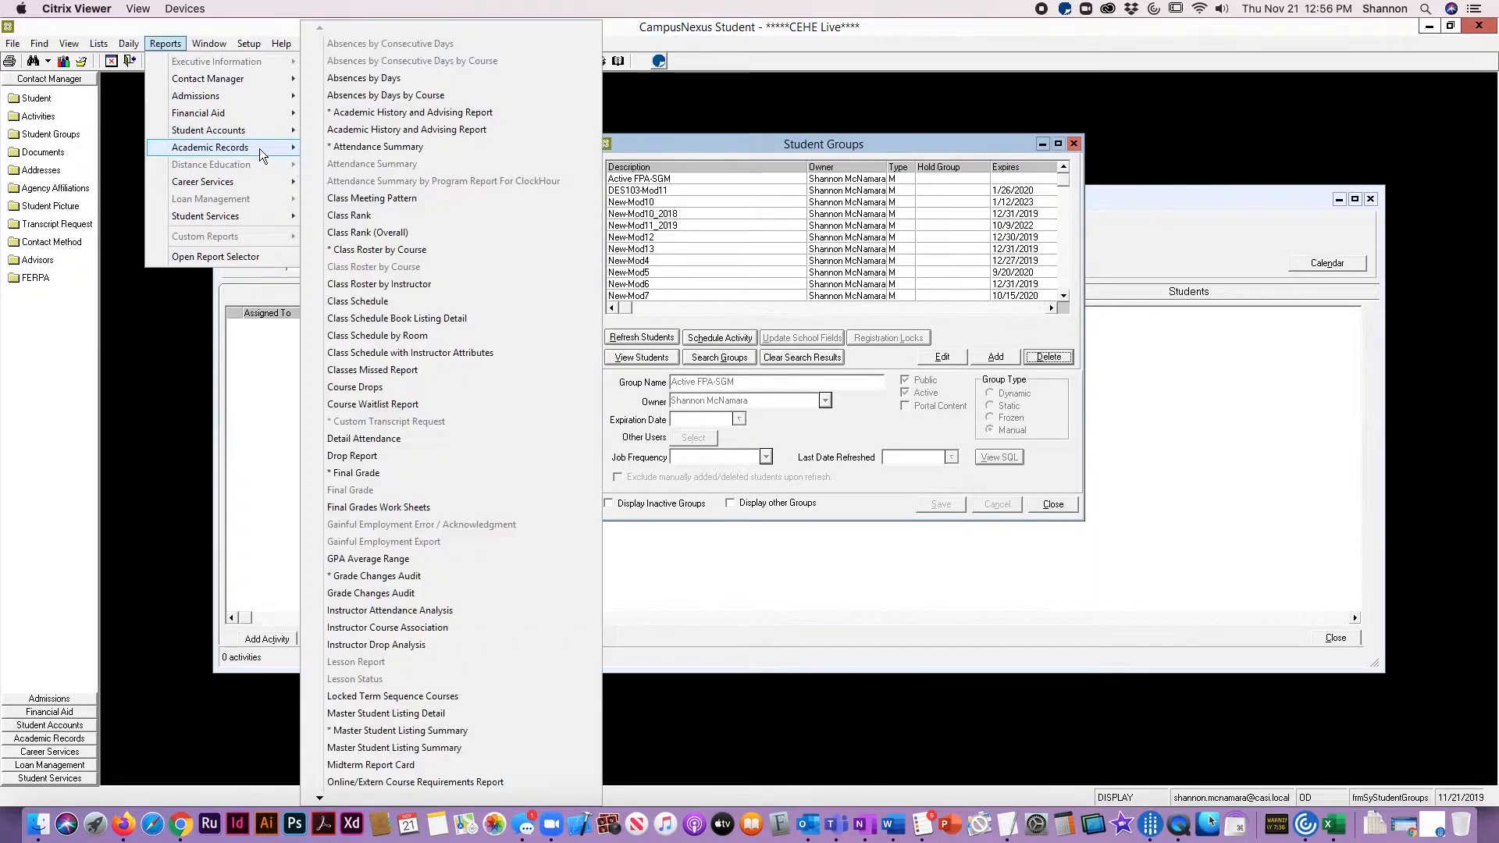
pyautogui.click(390, 251)
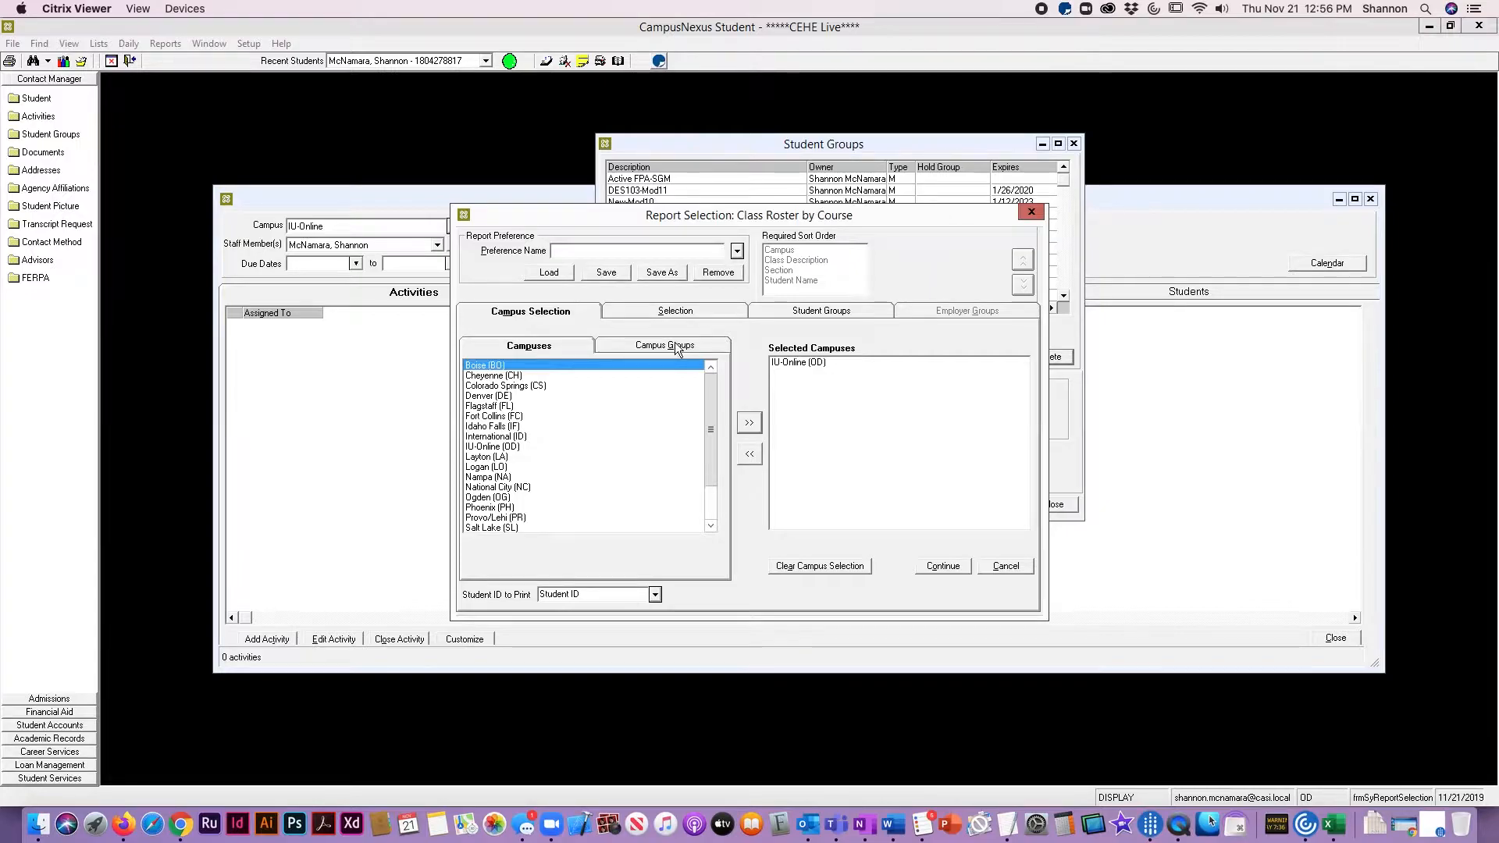
# Step: Add the All Campuses campus group to the report's selected campuses
pyautogui.click(628, 346)
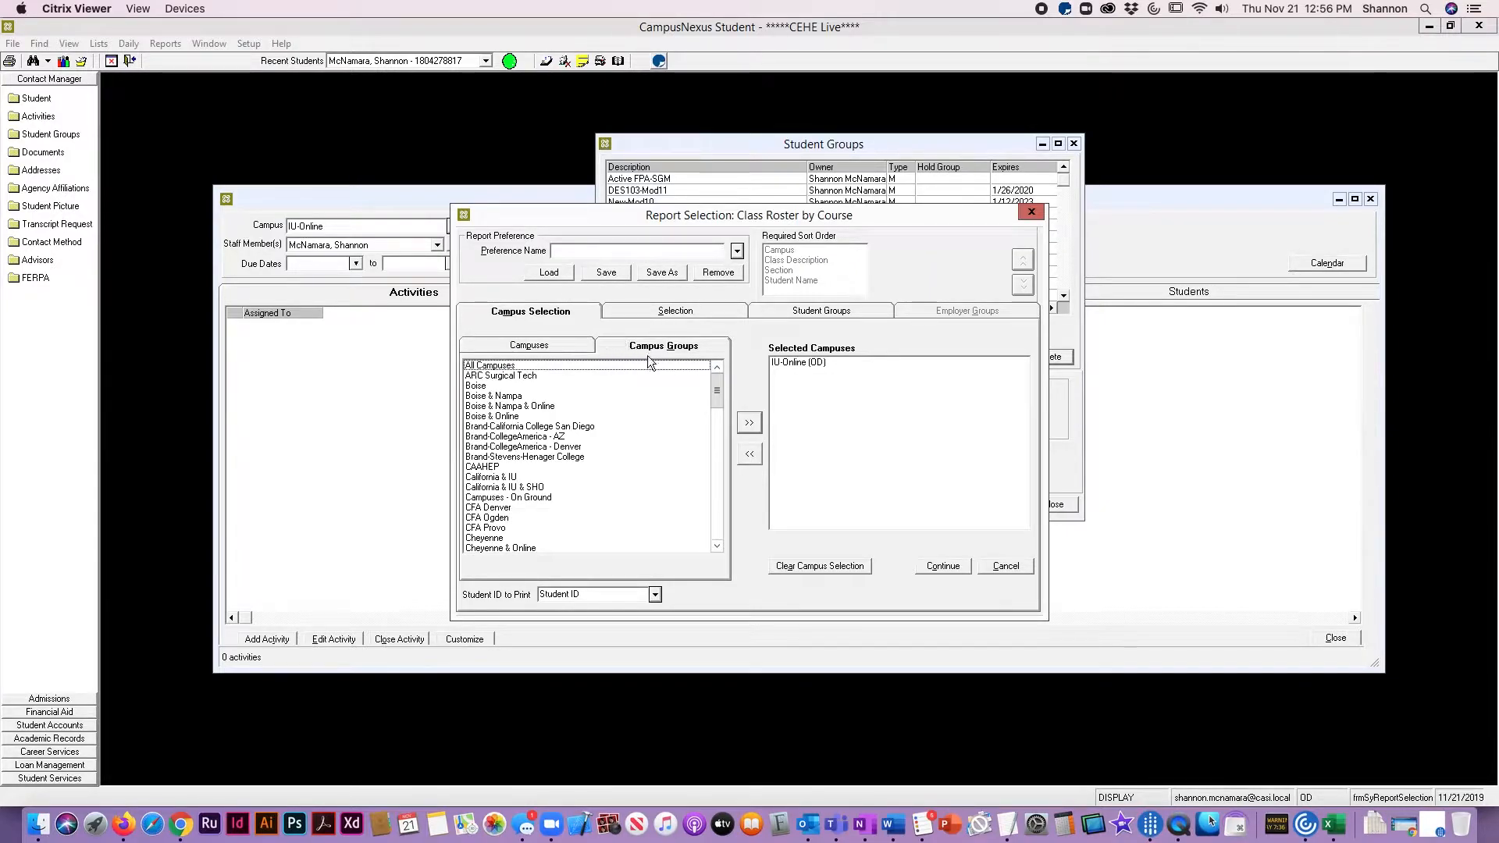
pyautogui.click(638, 365)
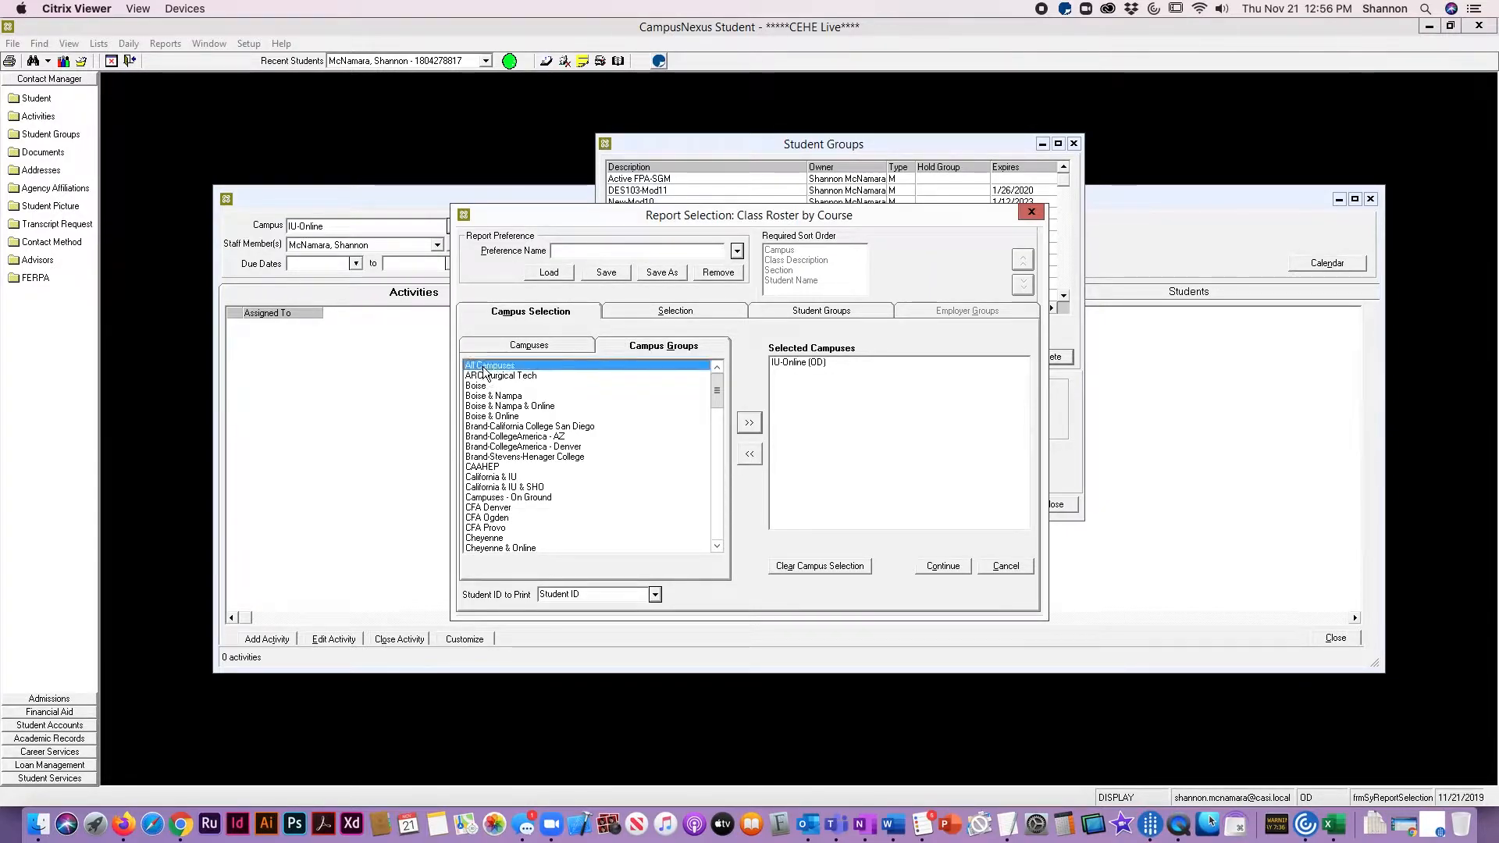
pyautogui.click(754, 423)
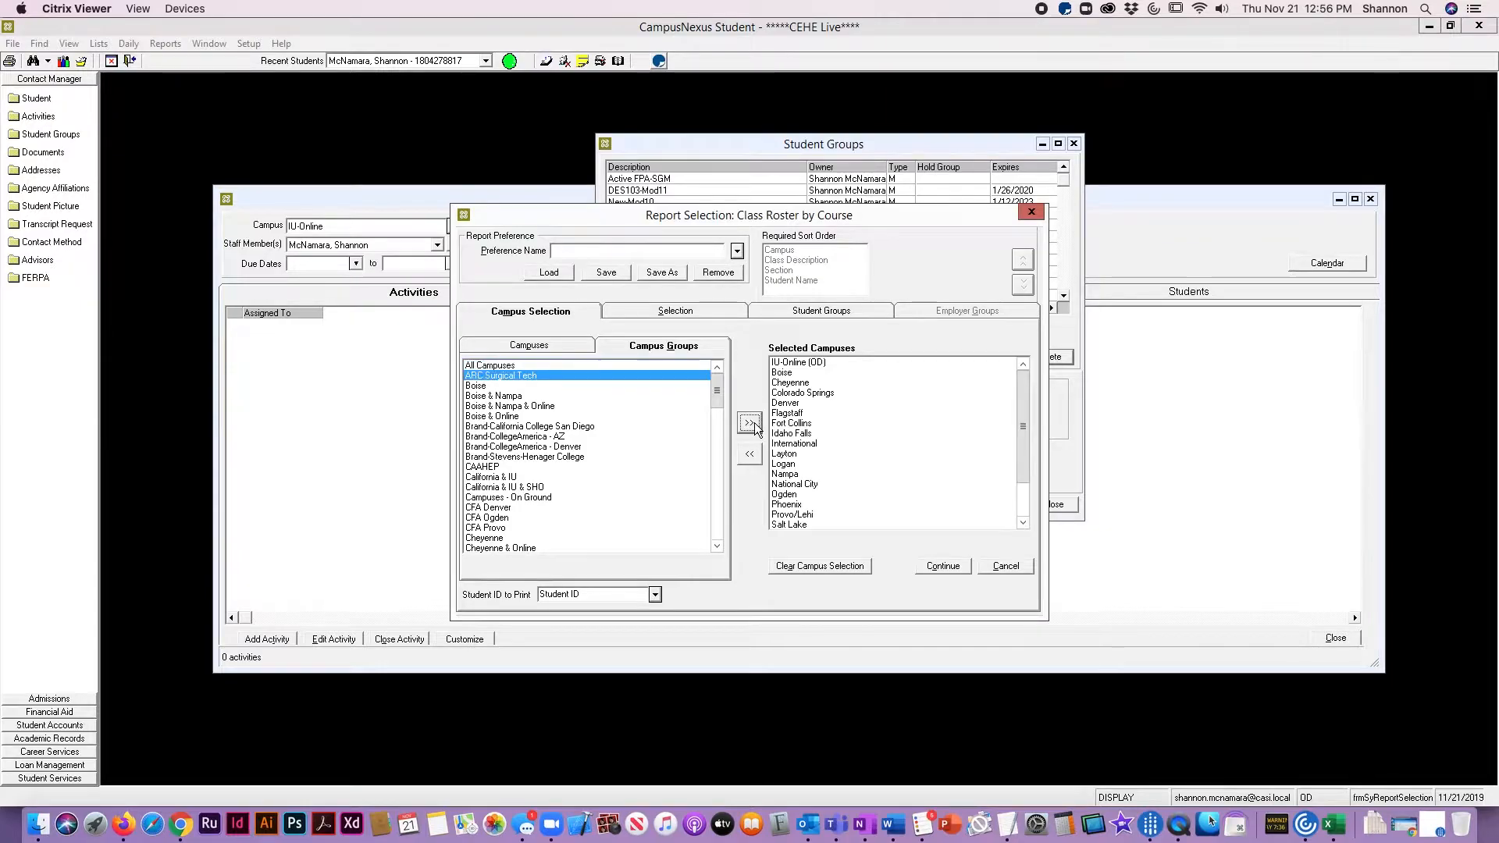
# Step: Limit the class roster report to the terms 20191125M and 20191125Q
pyautogui.click(687, 313)
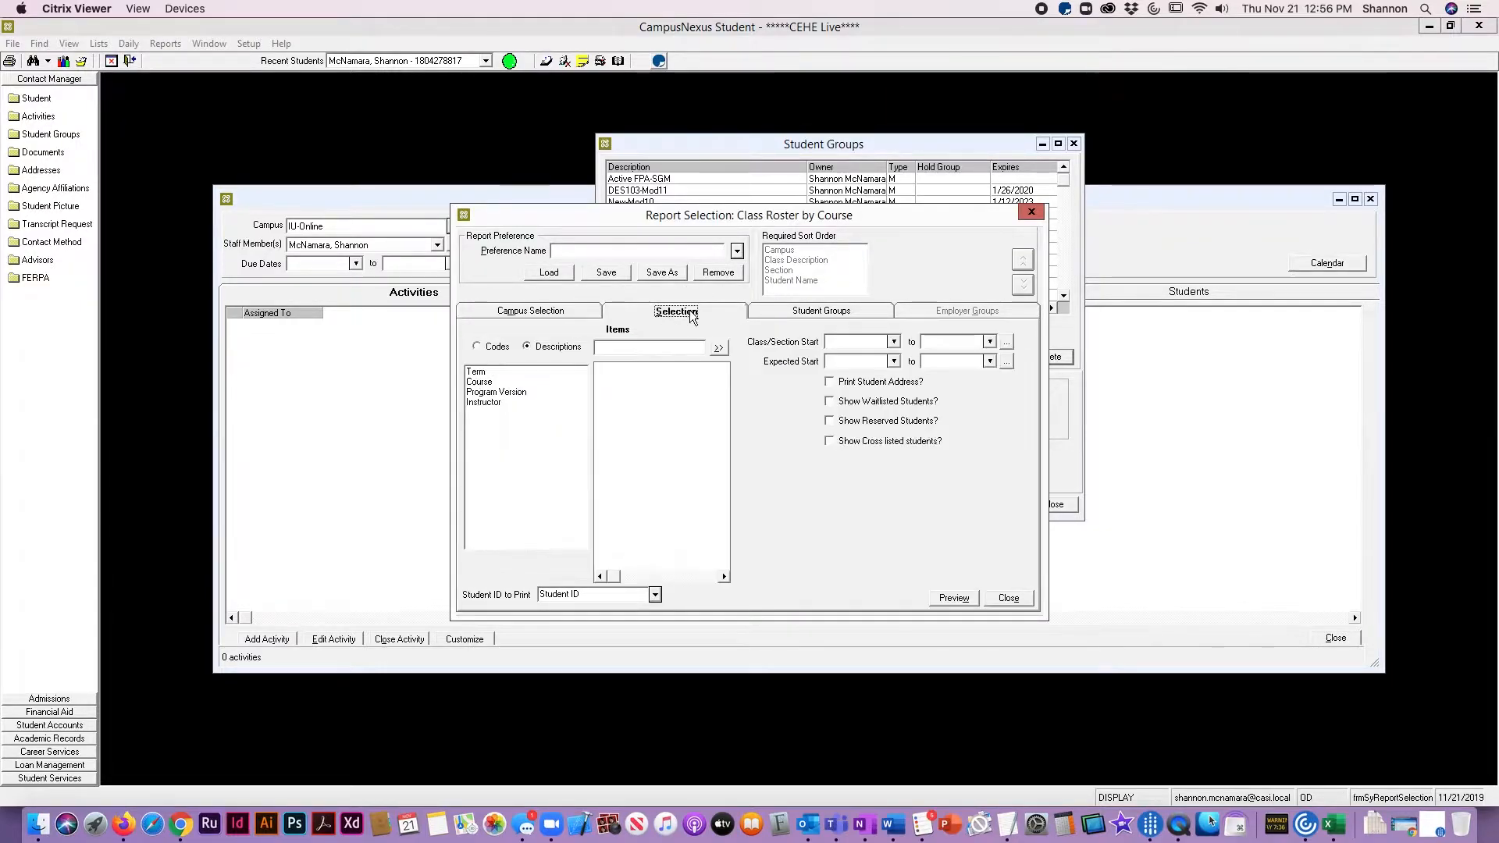
pyautogui.click(488, 373)
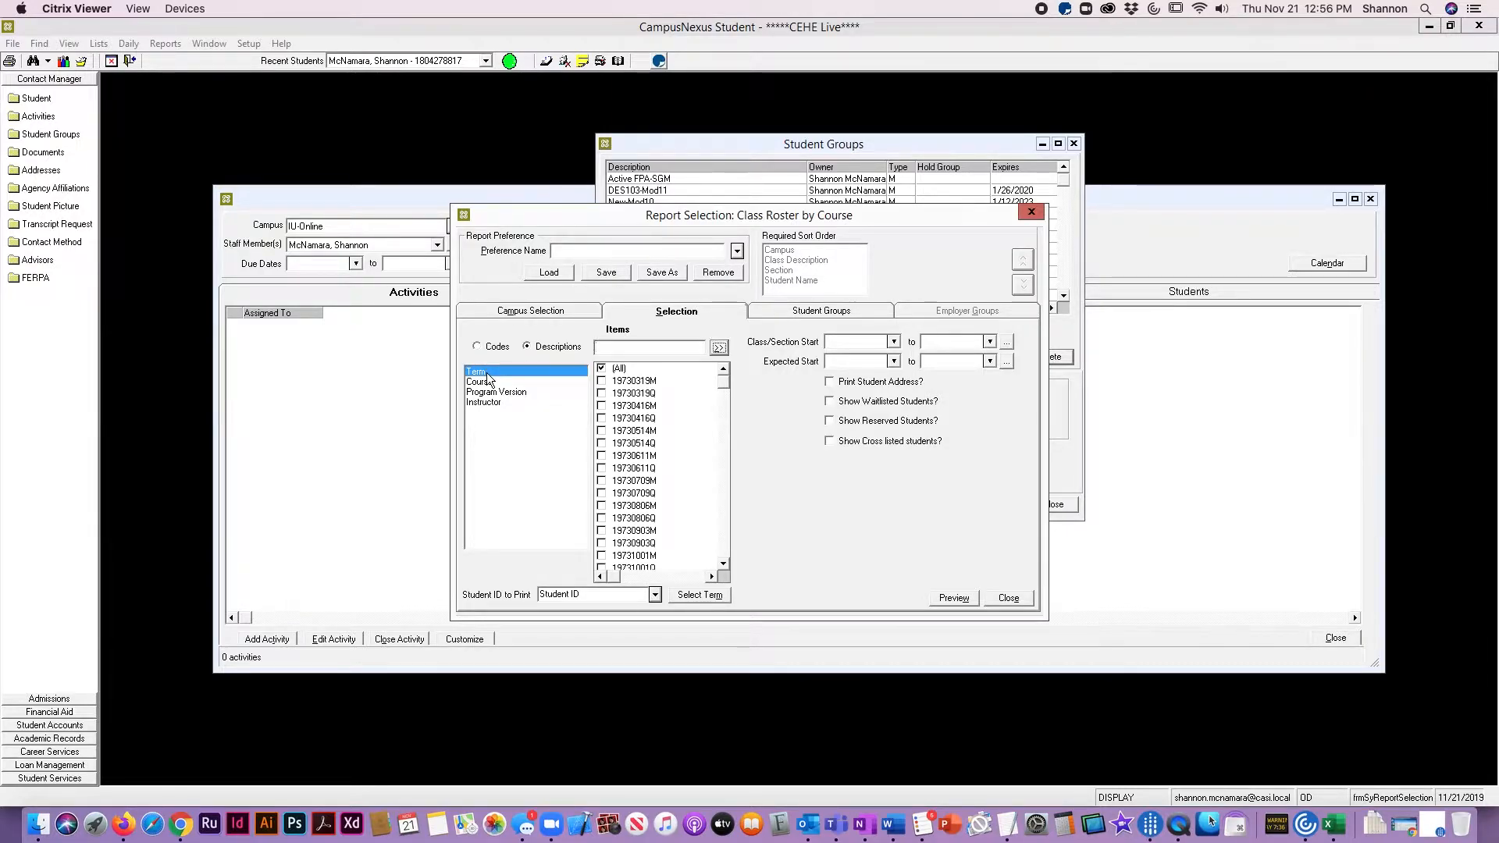
pyautogui.click(676, 411)
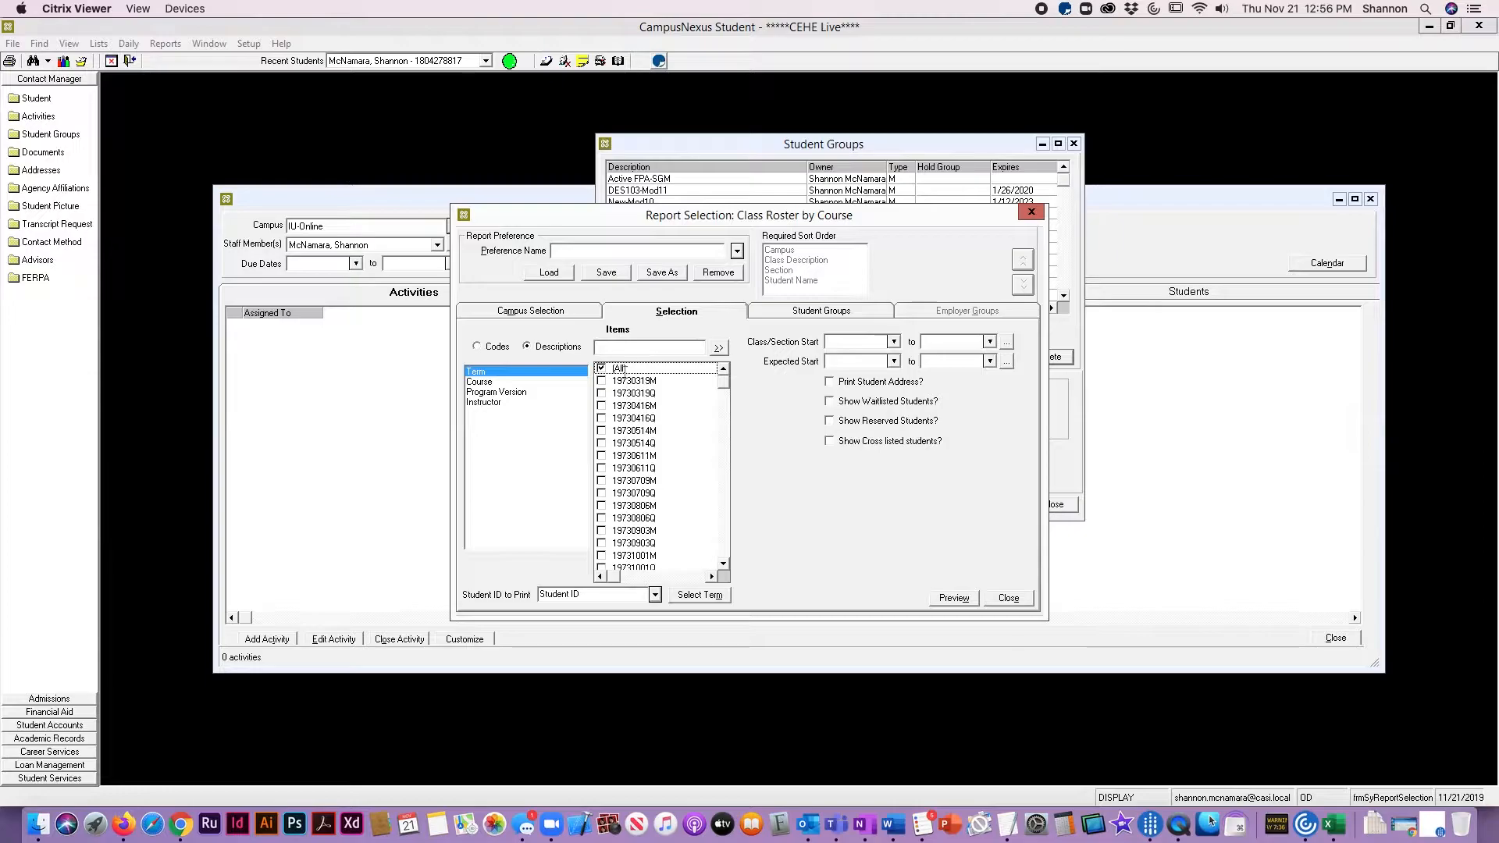
pyautogui.scroll(-10, 636, 414)
pyautogui.scroll(-20, 642, 421)
pyautogui.scroll(-15, 640, 424)
pyautogui.scroll(-15, 635, 418)
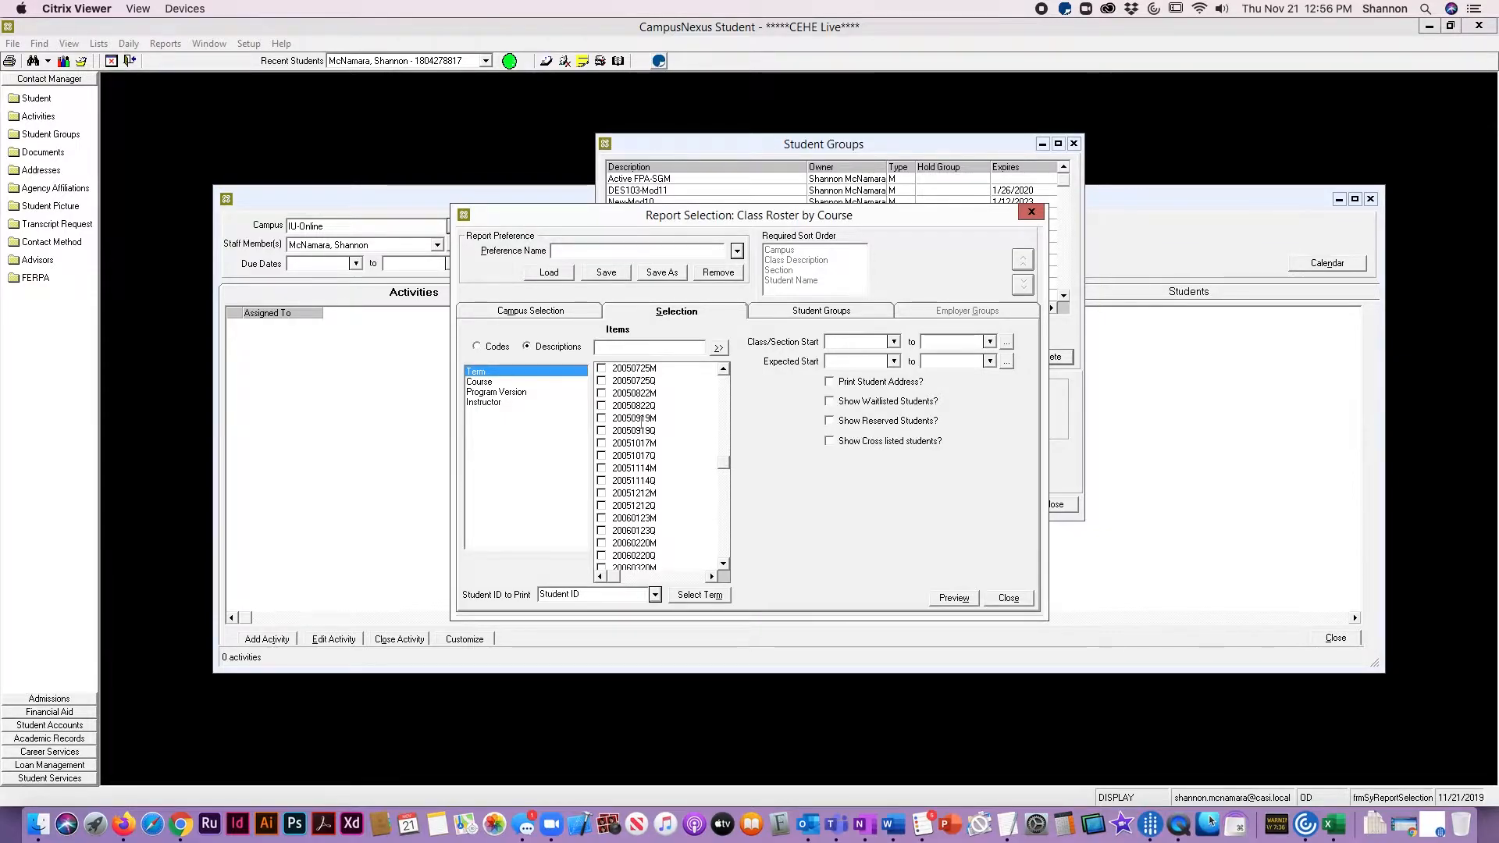
pyautogui.scroll(-15, 637, 522)
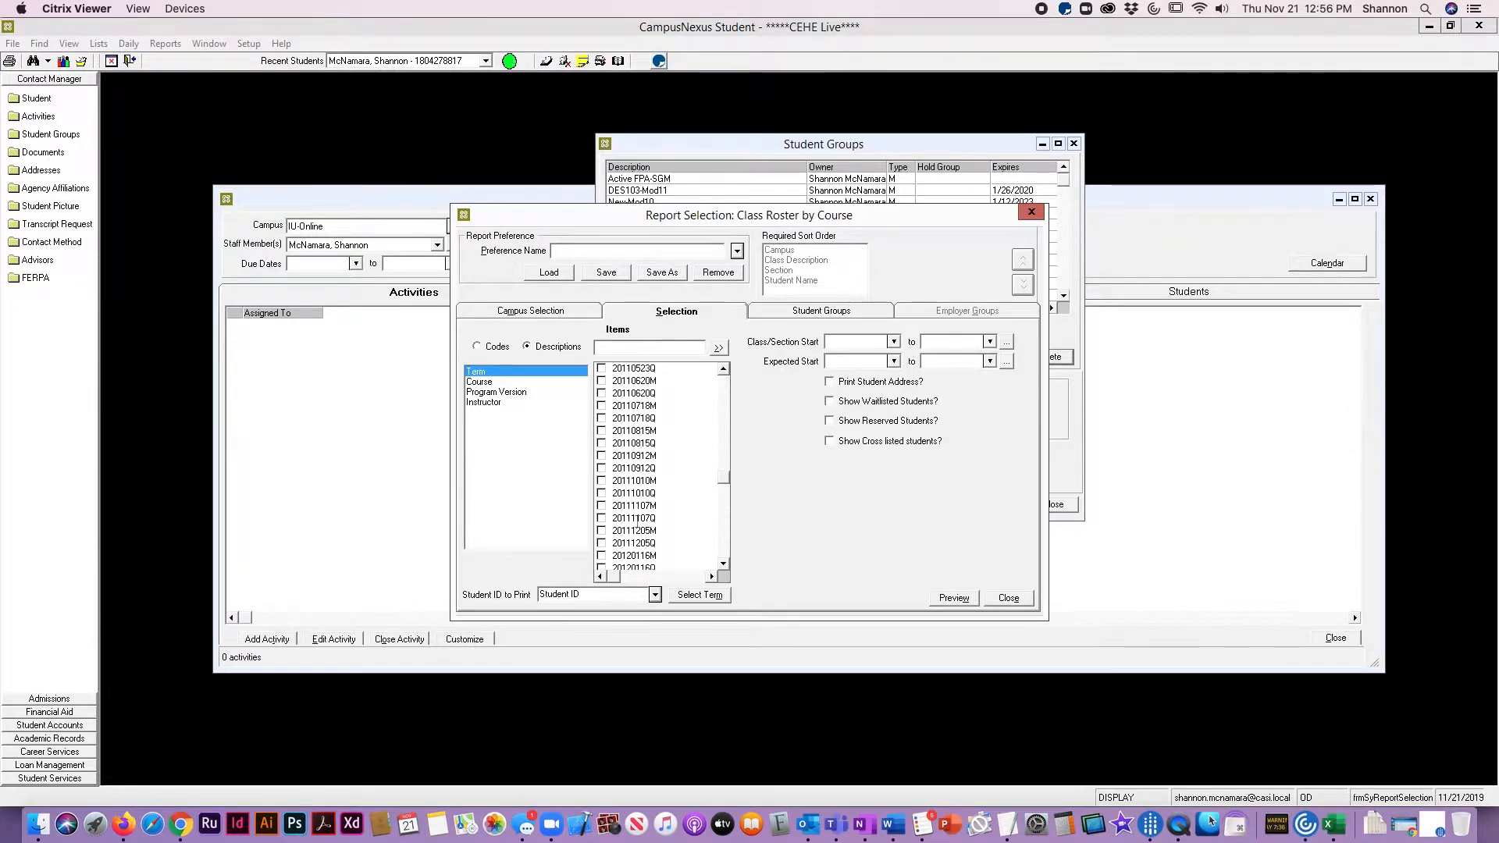
pyautogui.scroll(-12, 638, 516)
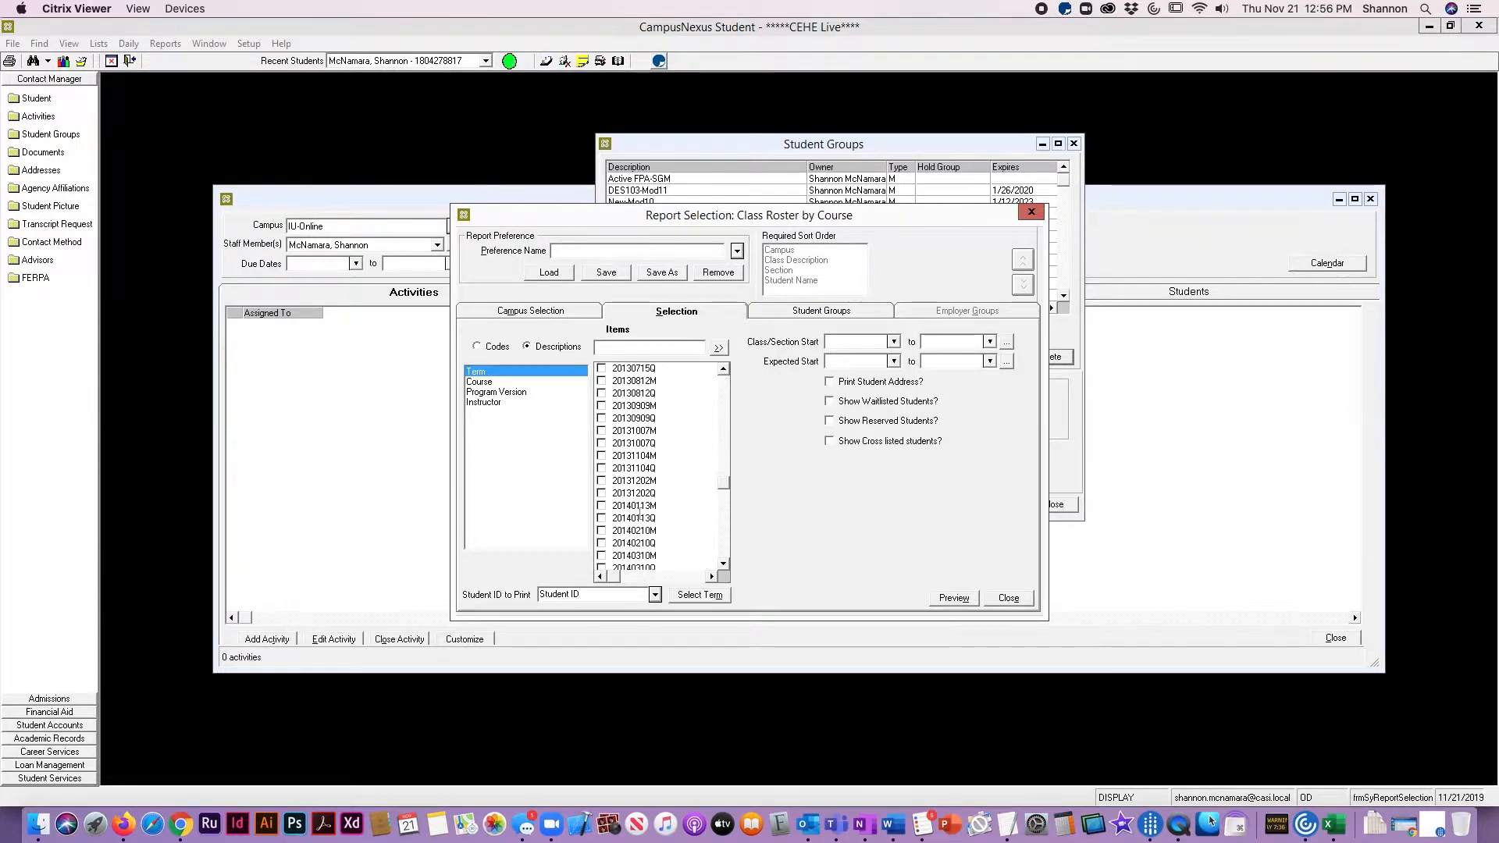
pyautogui.scroll(-6, 639, 512)
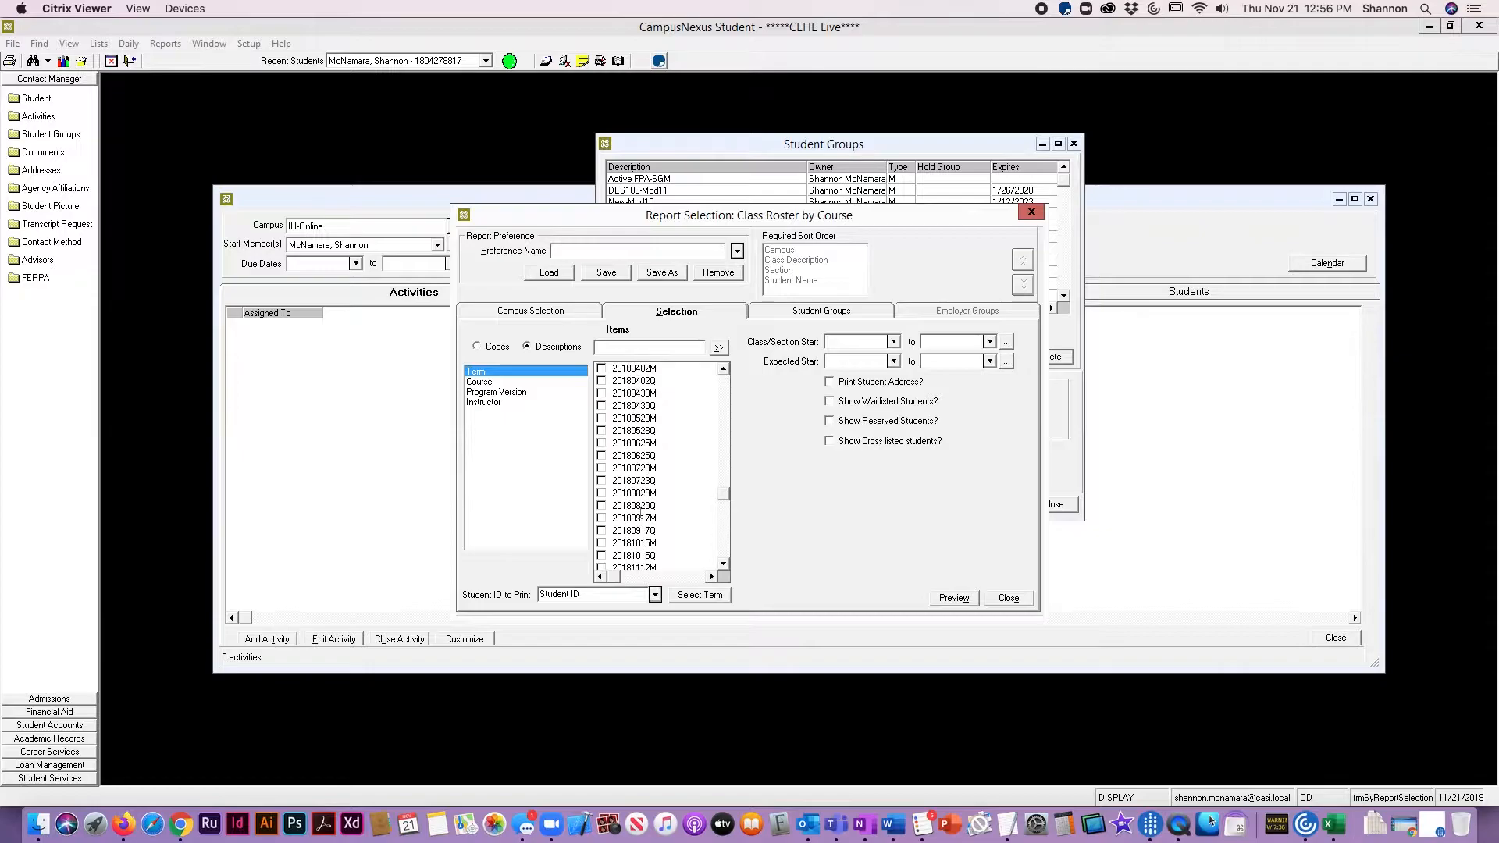
pyautogui.scroll(-10, 640, 515)
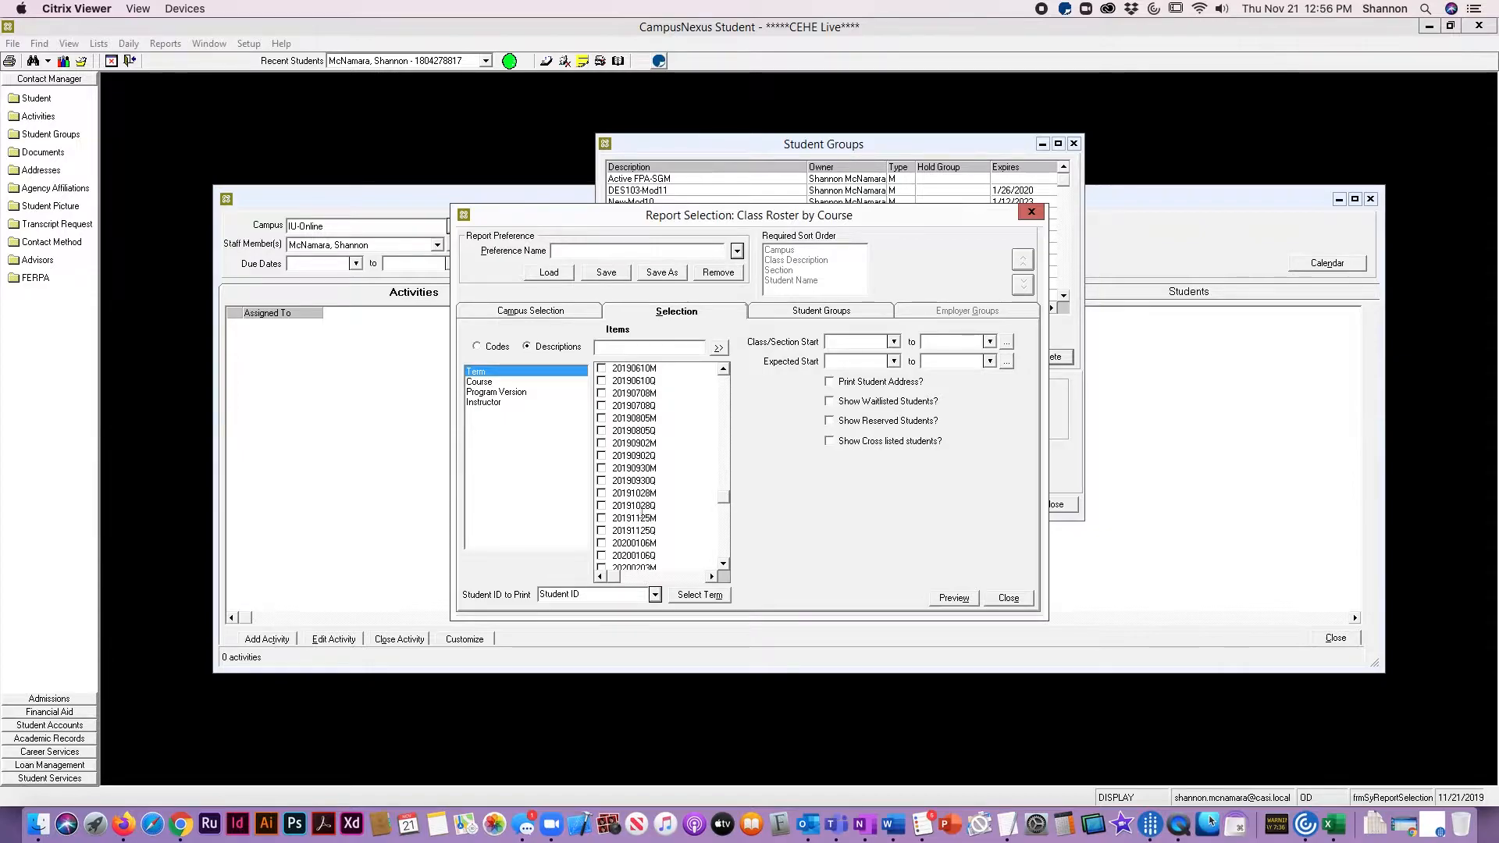
pyautogui.click(601, 518)
pyautogui.scroll(-1, 607, 525)
pyautogui.click(602, 517)
pyautogui.scroll(-1, 605, 519)
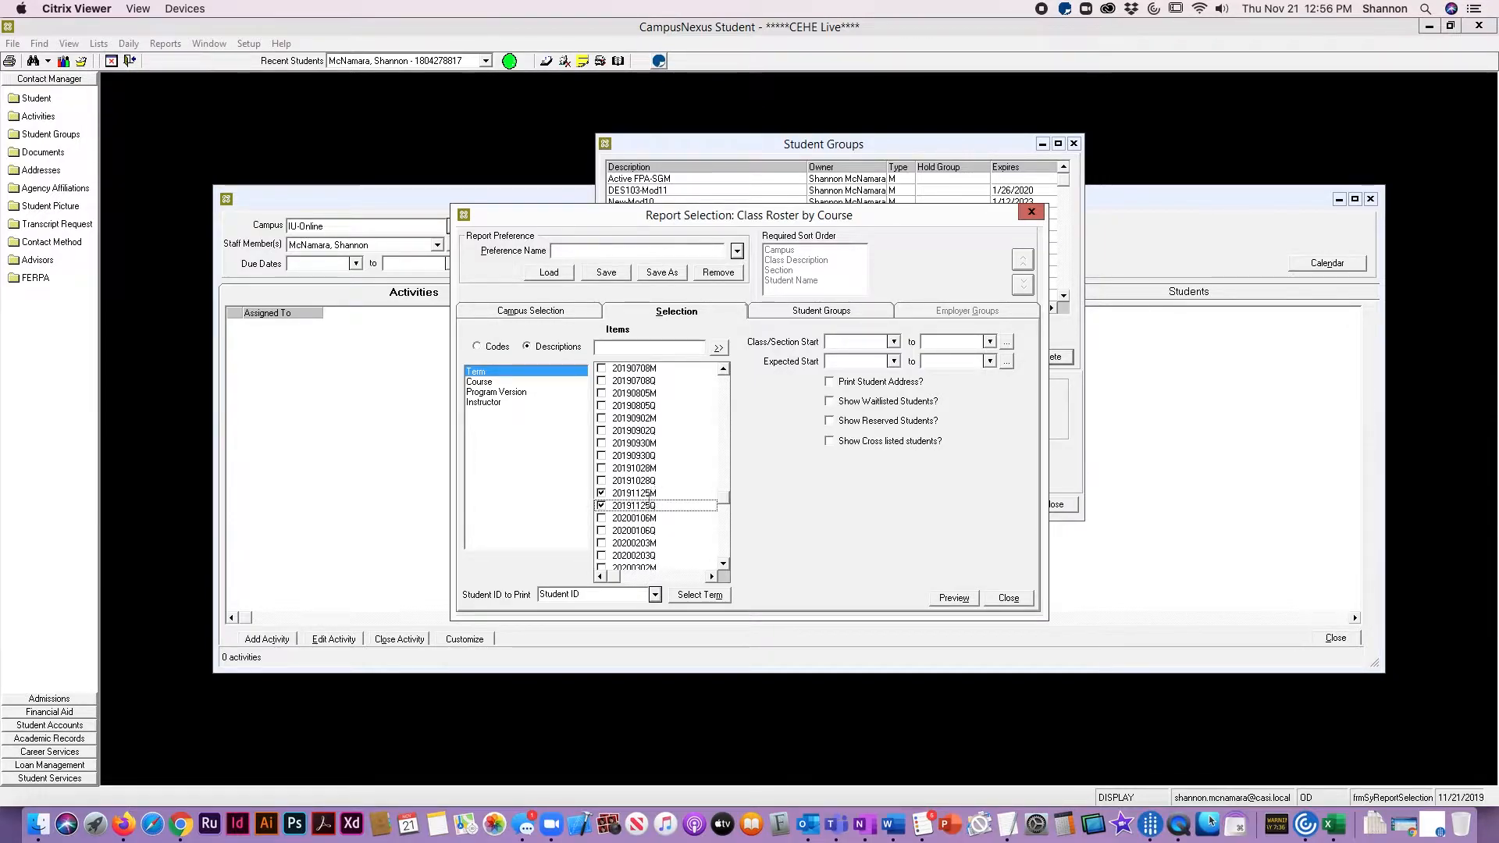
# Step: Select the Beginning Vector Illustration course for the class roster report
pyautogui.click(476, 381)
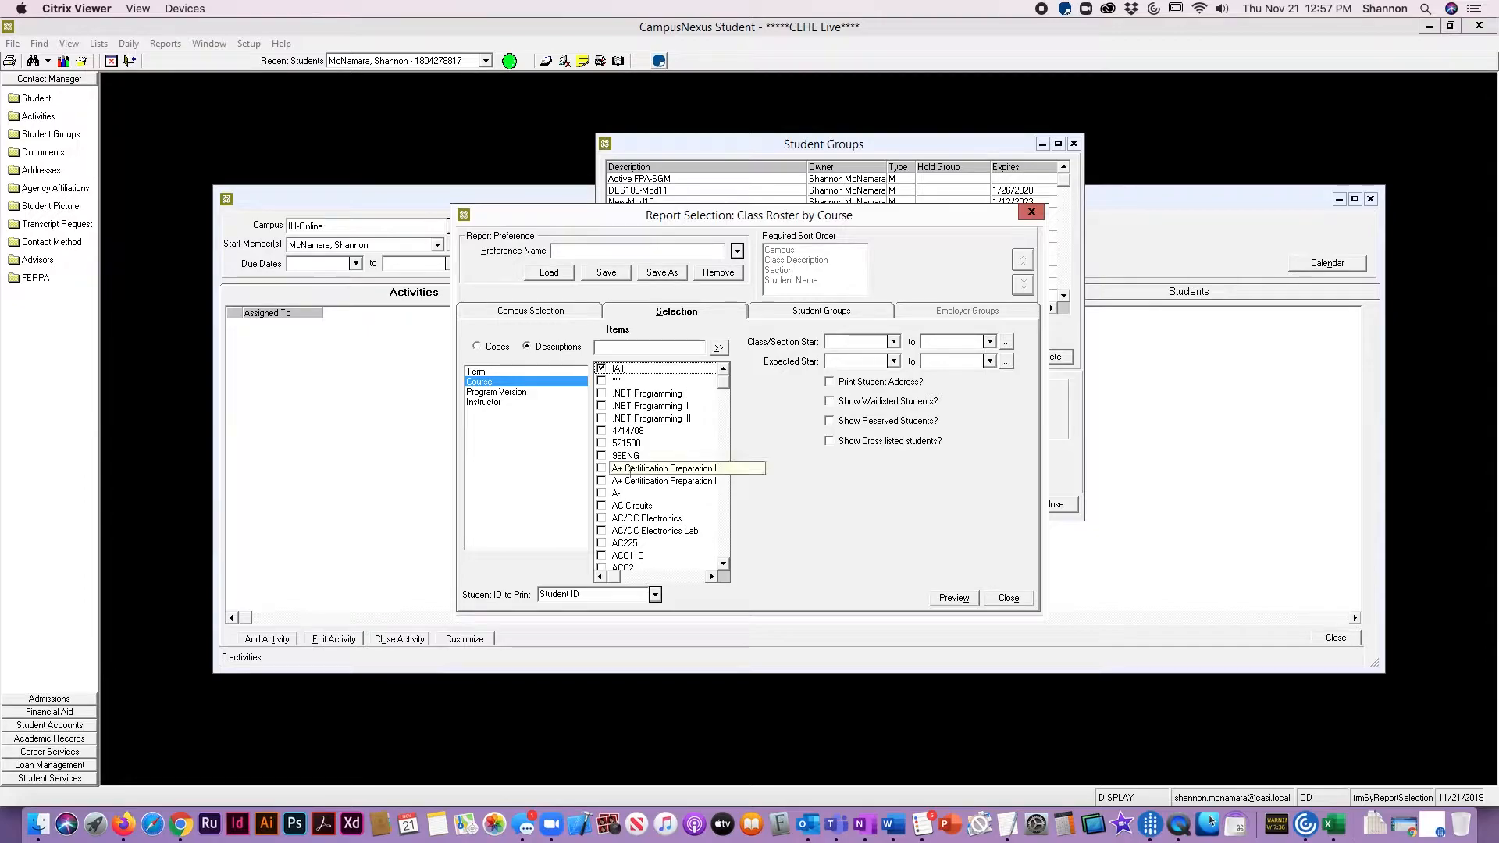
pyautogui.scroll(-15, 655, 472)
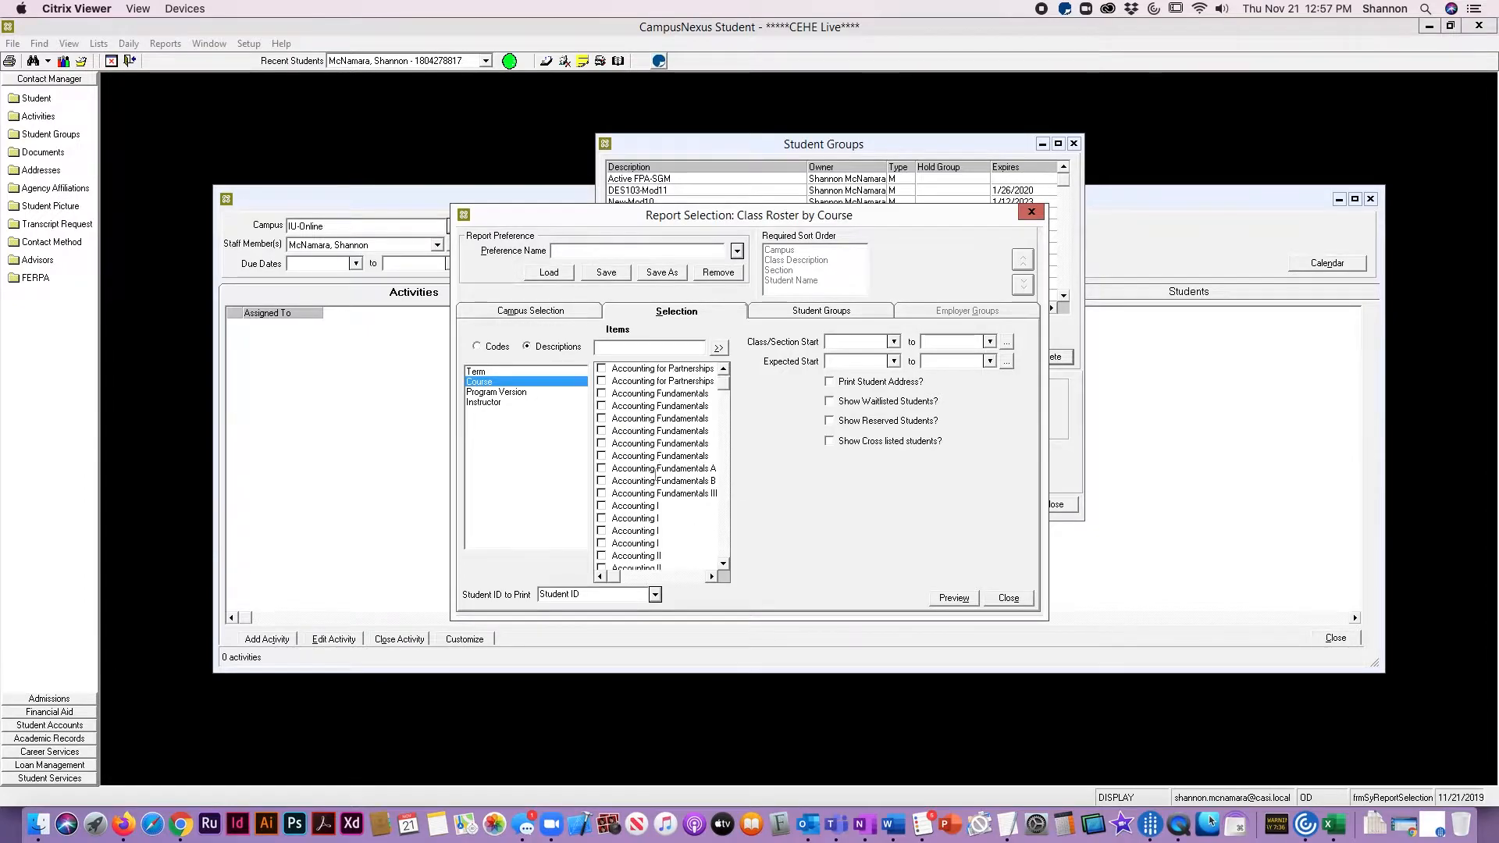
pyautogui.scroll(-10, 654, 472)
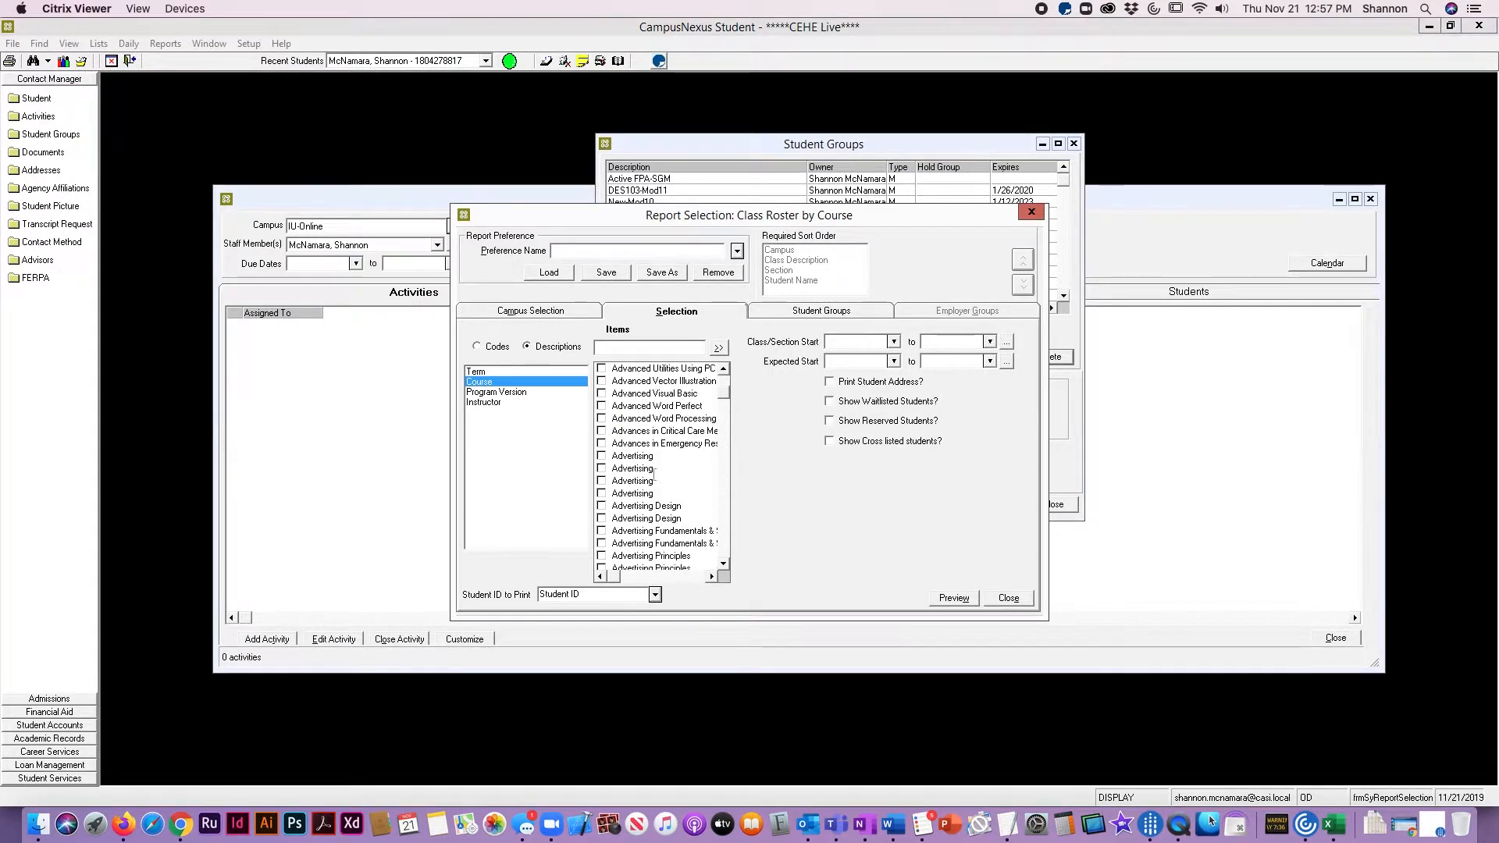
pyautogui.scroll(-12, 655, 472)
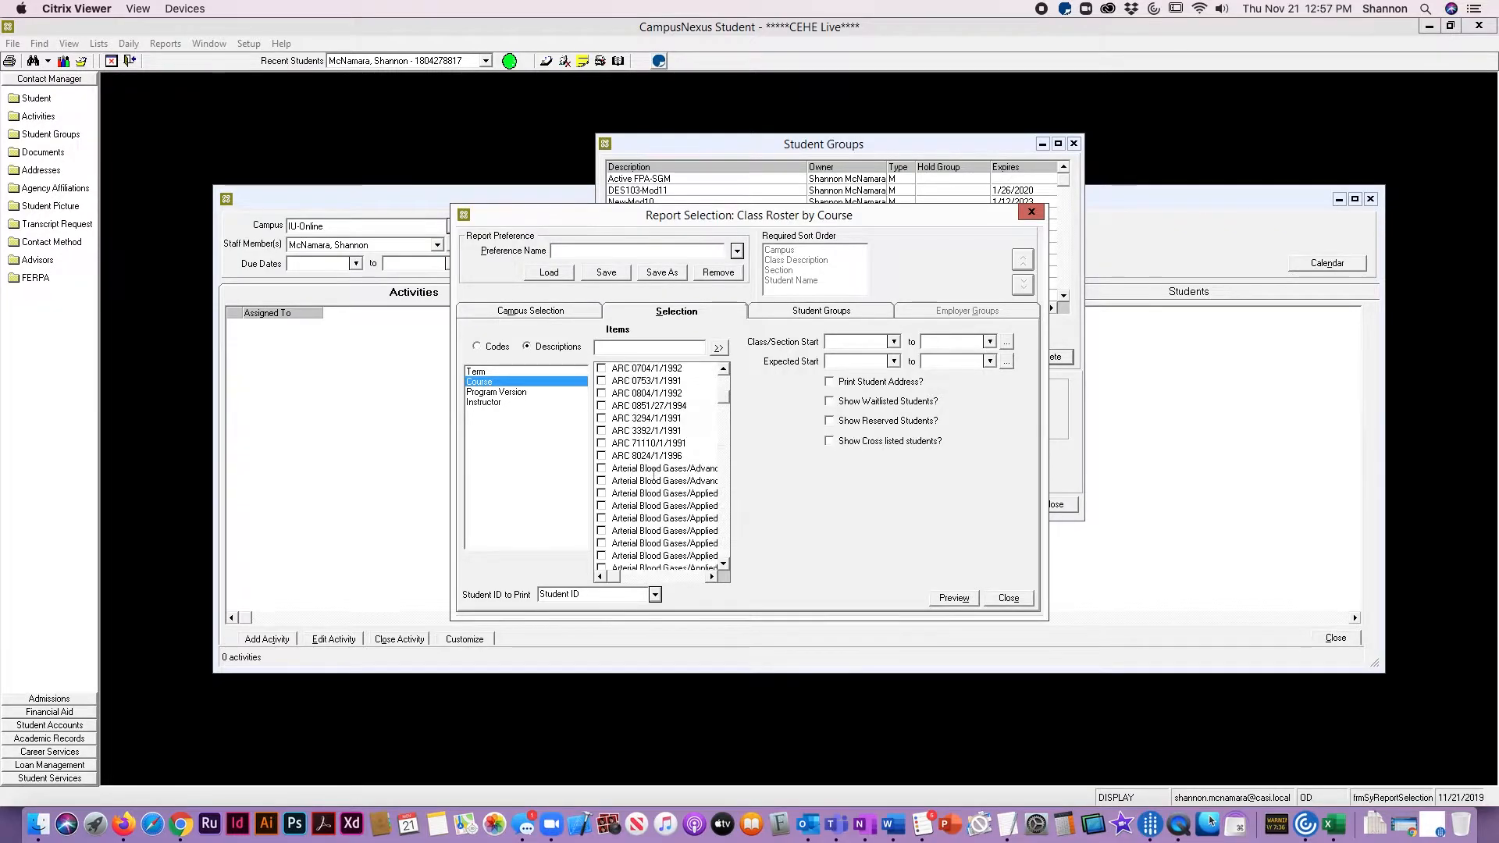
pyautogui.scroll(-3, 654, 475)
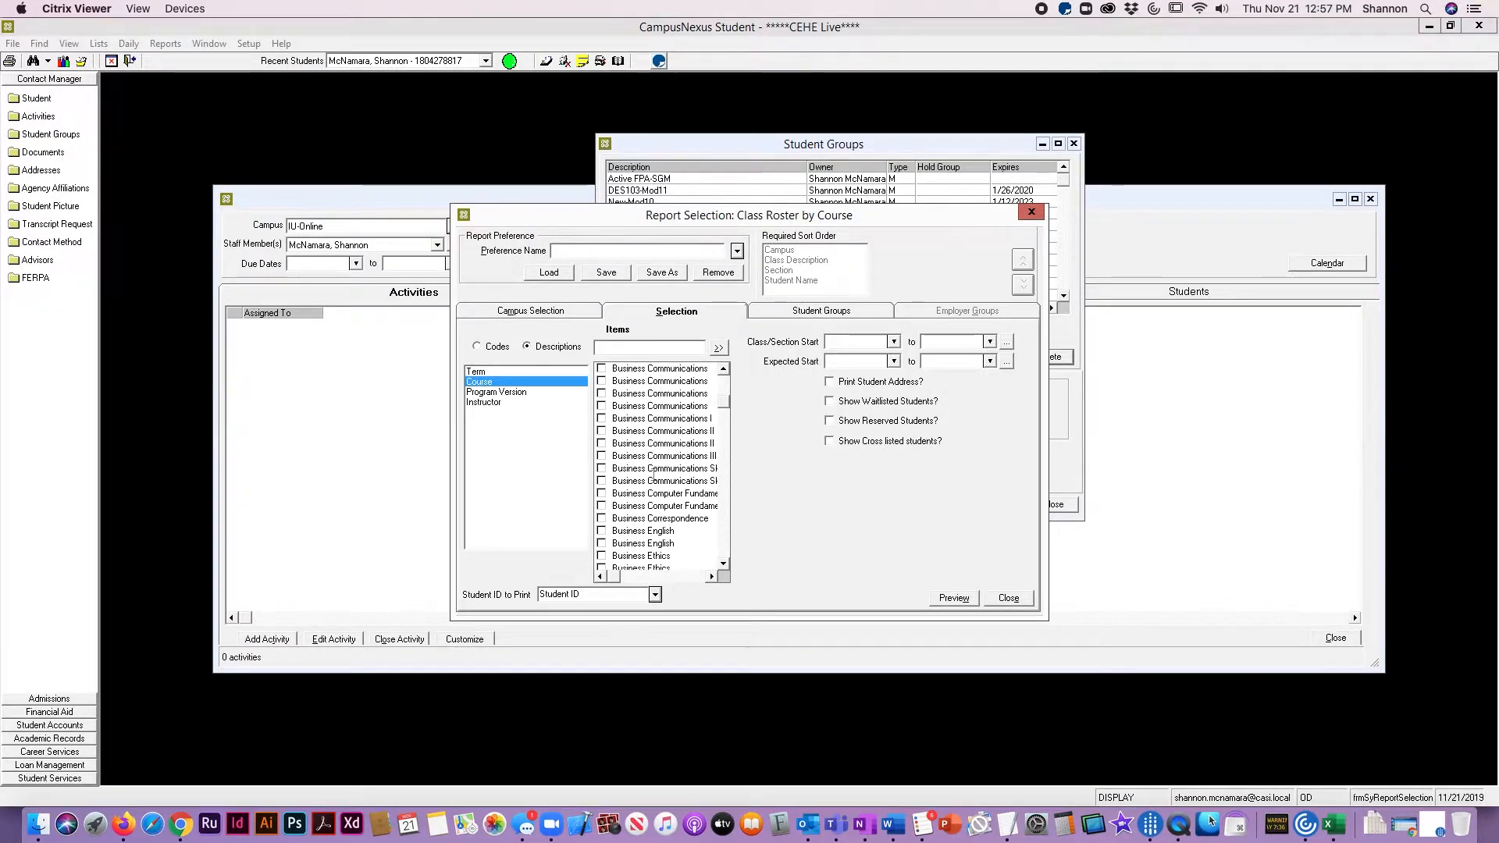
pyautogui.scroll(10, 654, 475)
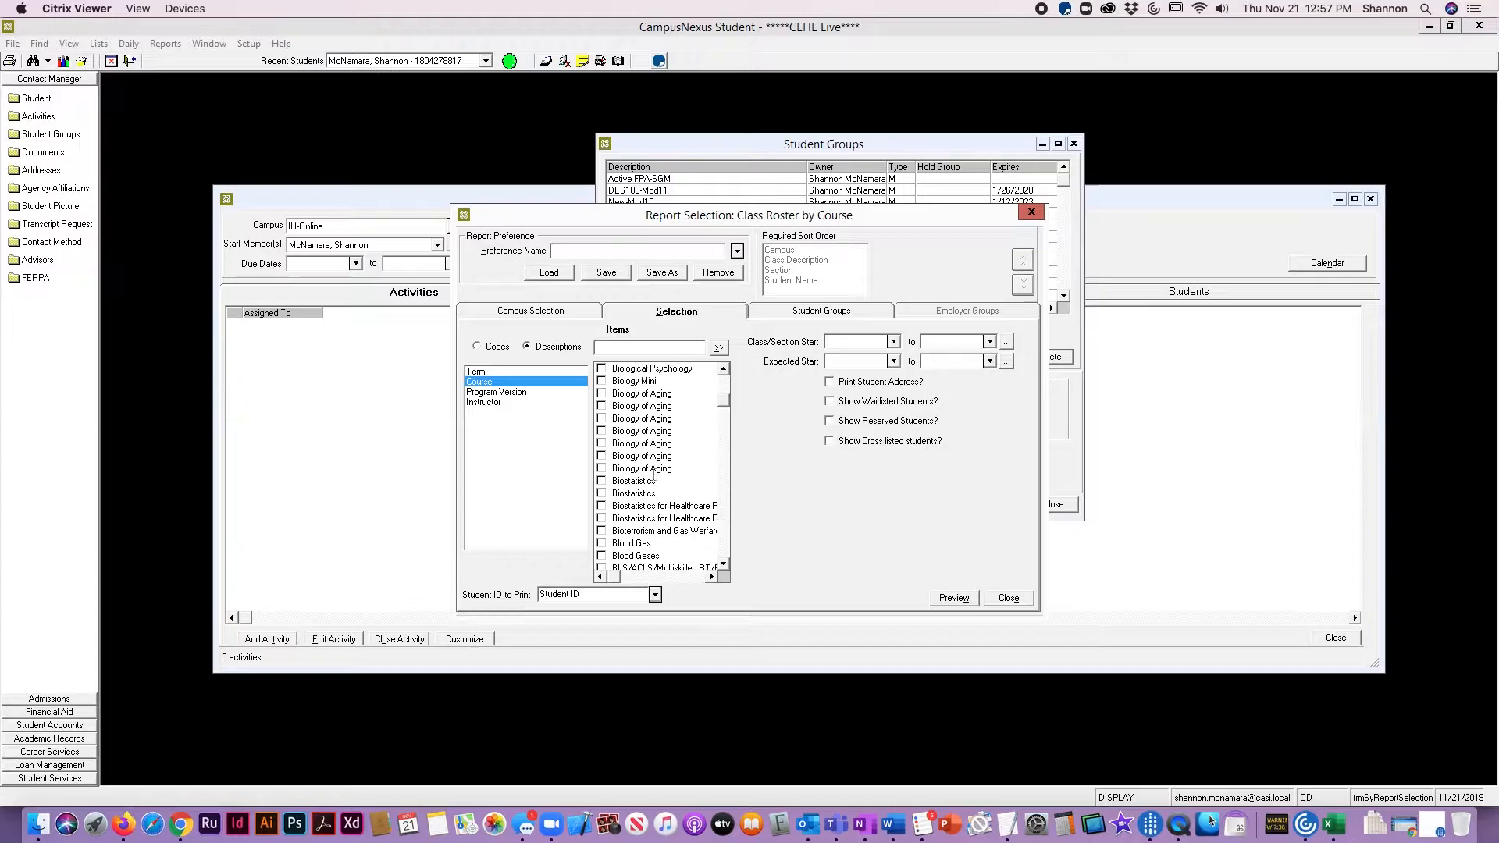
pyautogui.scroll(9, 655, 475)
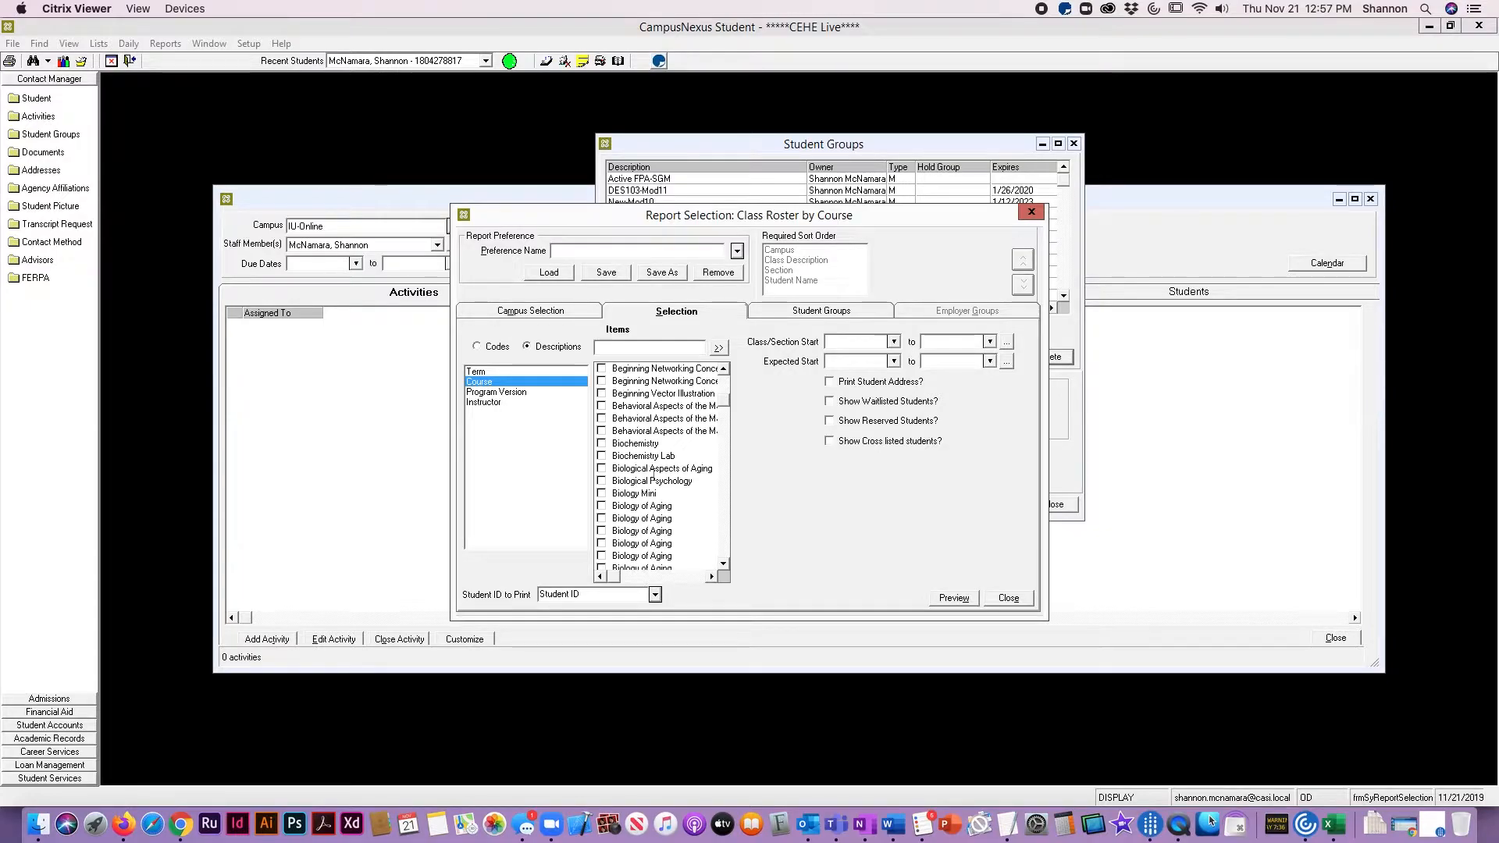
pyautogui.click(603, 394)
# Step: Select the first of the course's two instructors in the class roster report's instructor filter
pyautogui.click(494, 392)
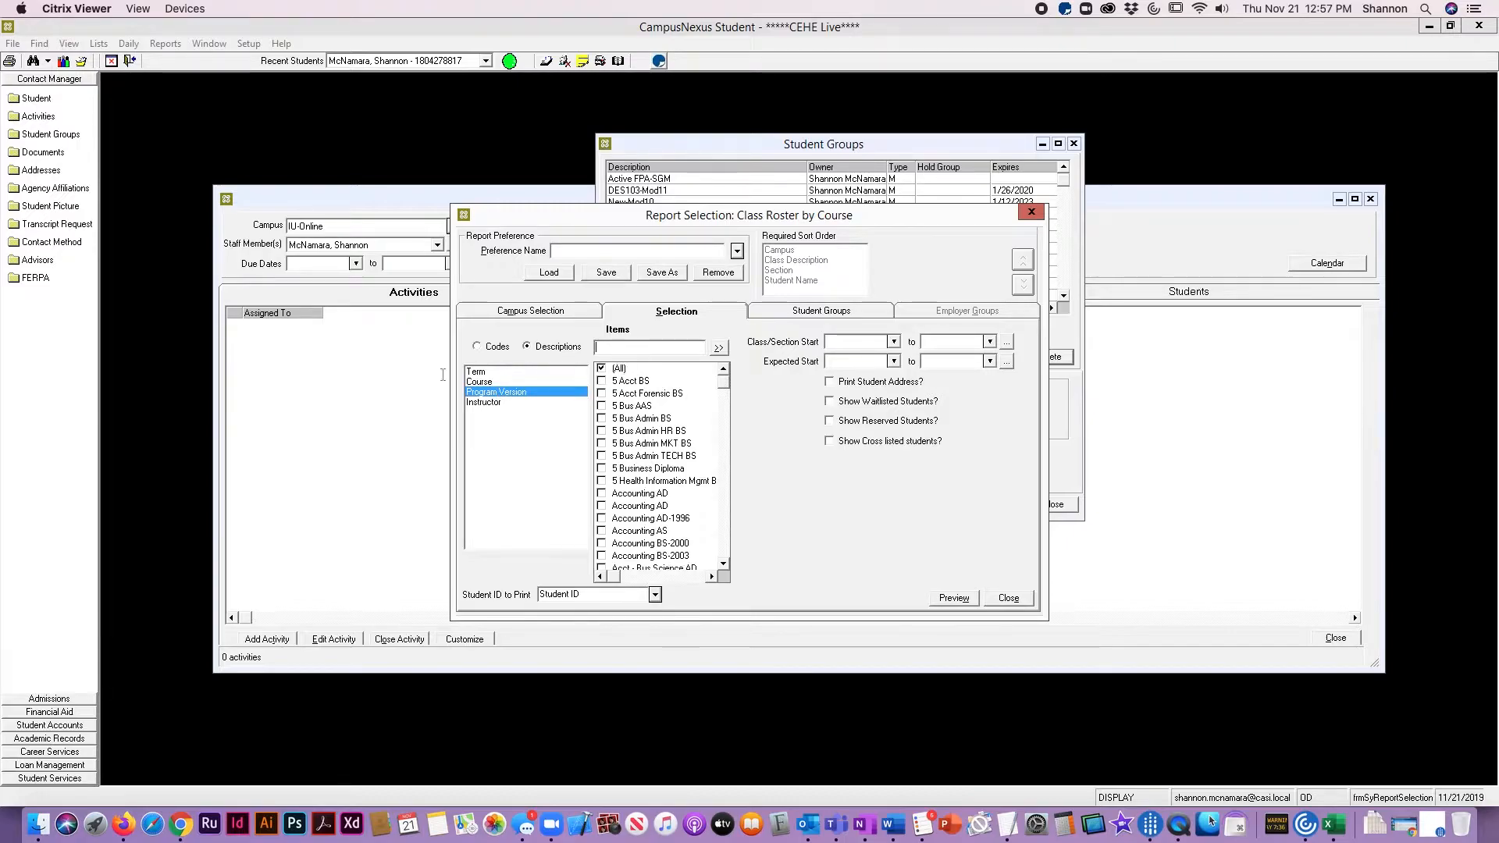
pyautogui.click(477, 403)
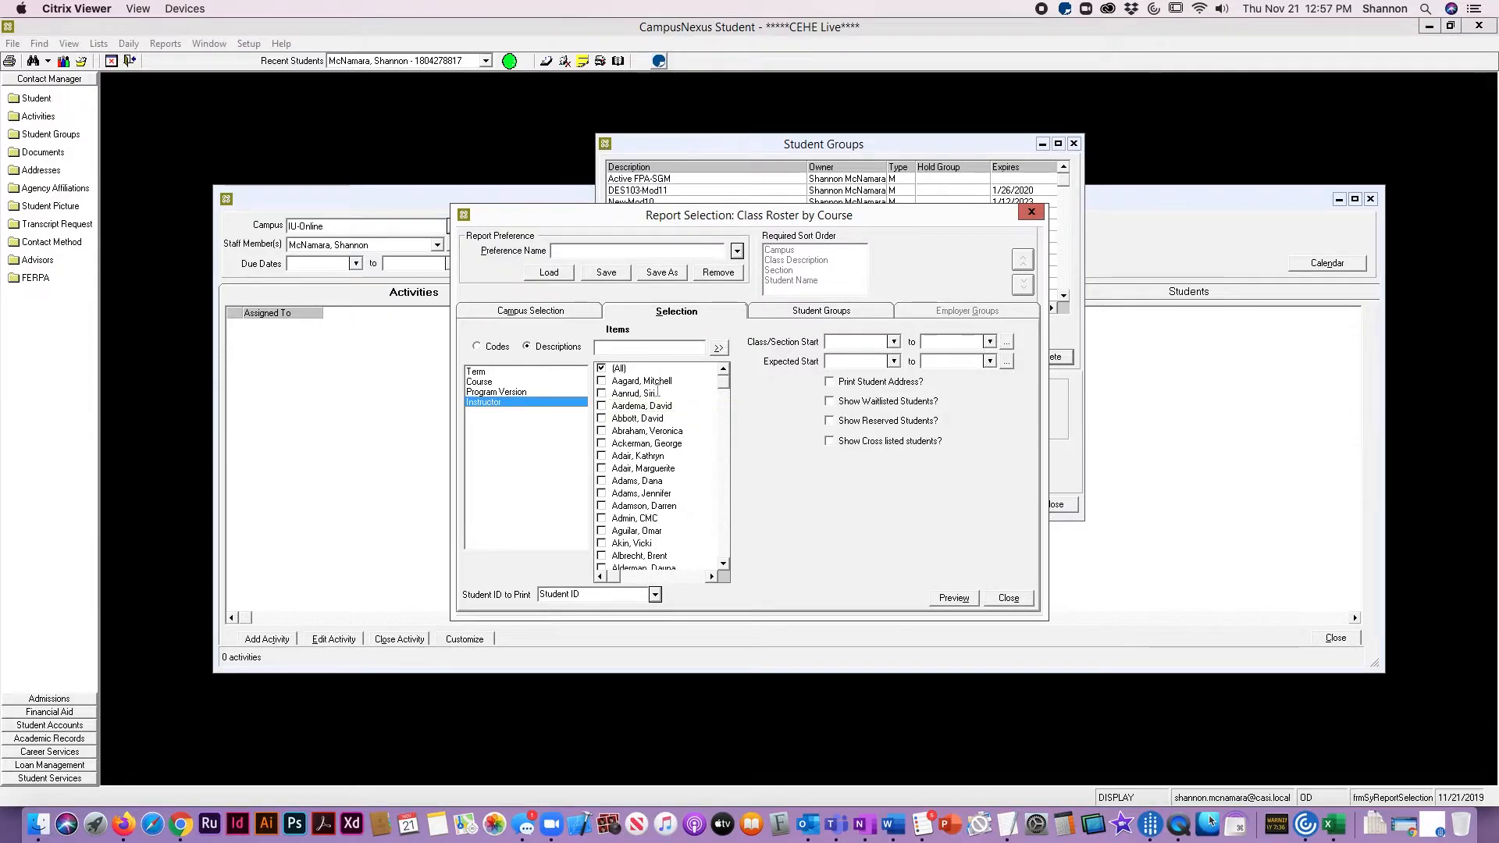
pyautogui.scroll(-7, 656, 393)
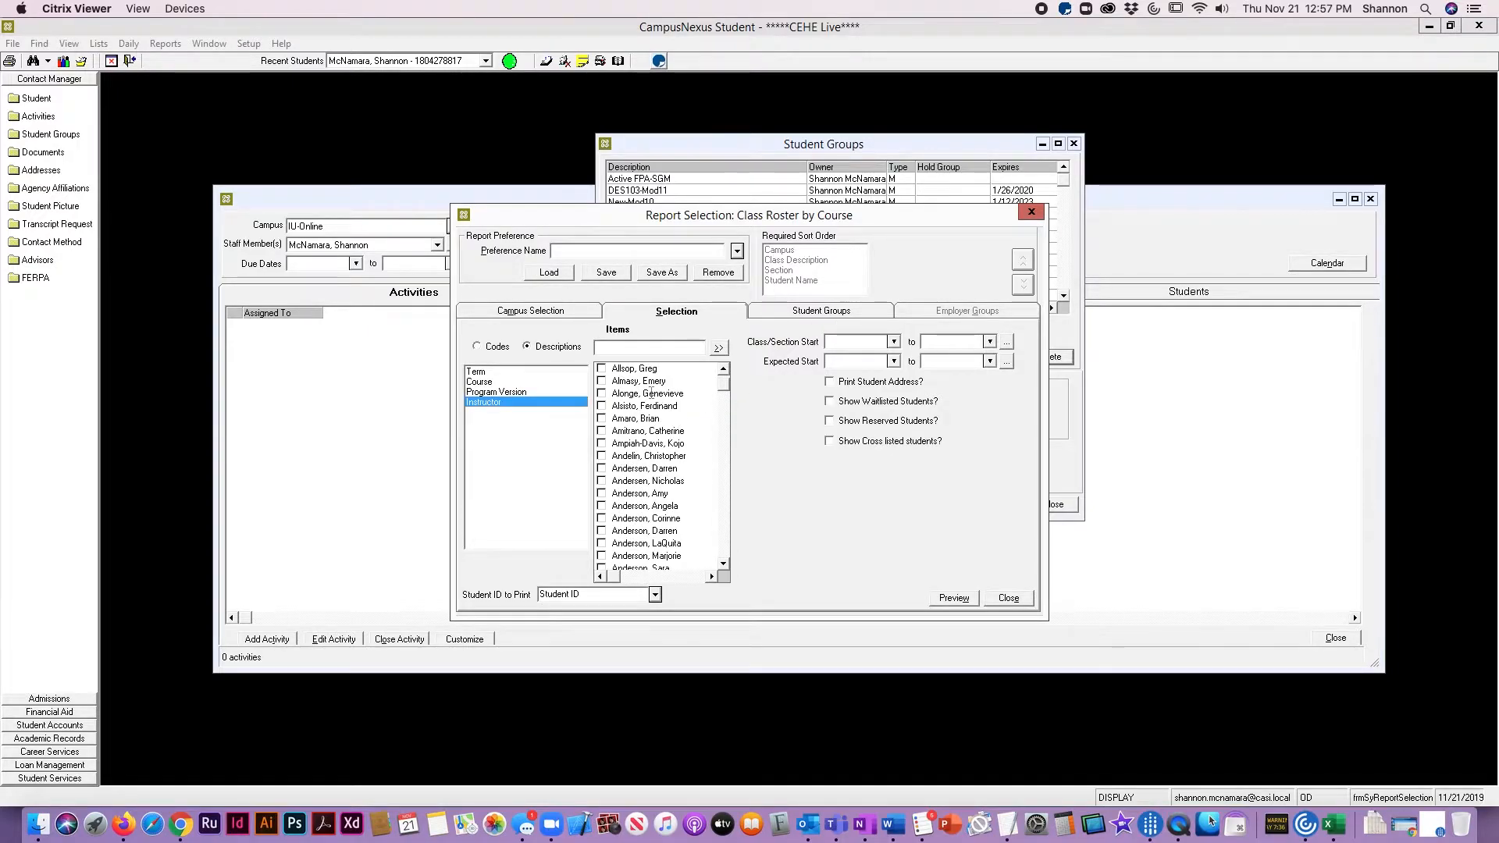
pyautogui.scroll(-15, 652, 393)
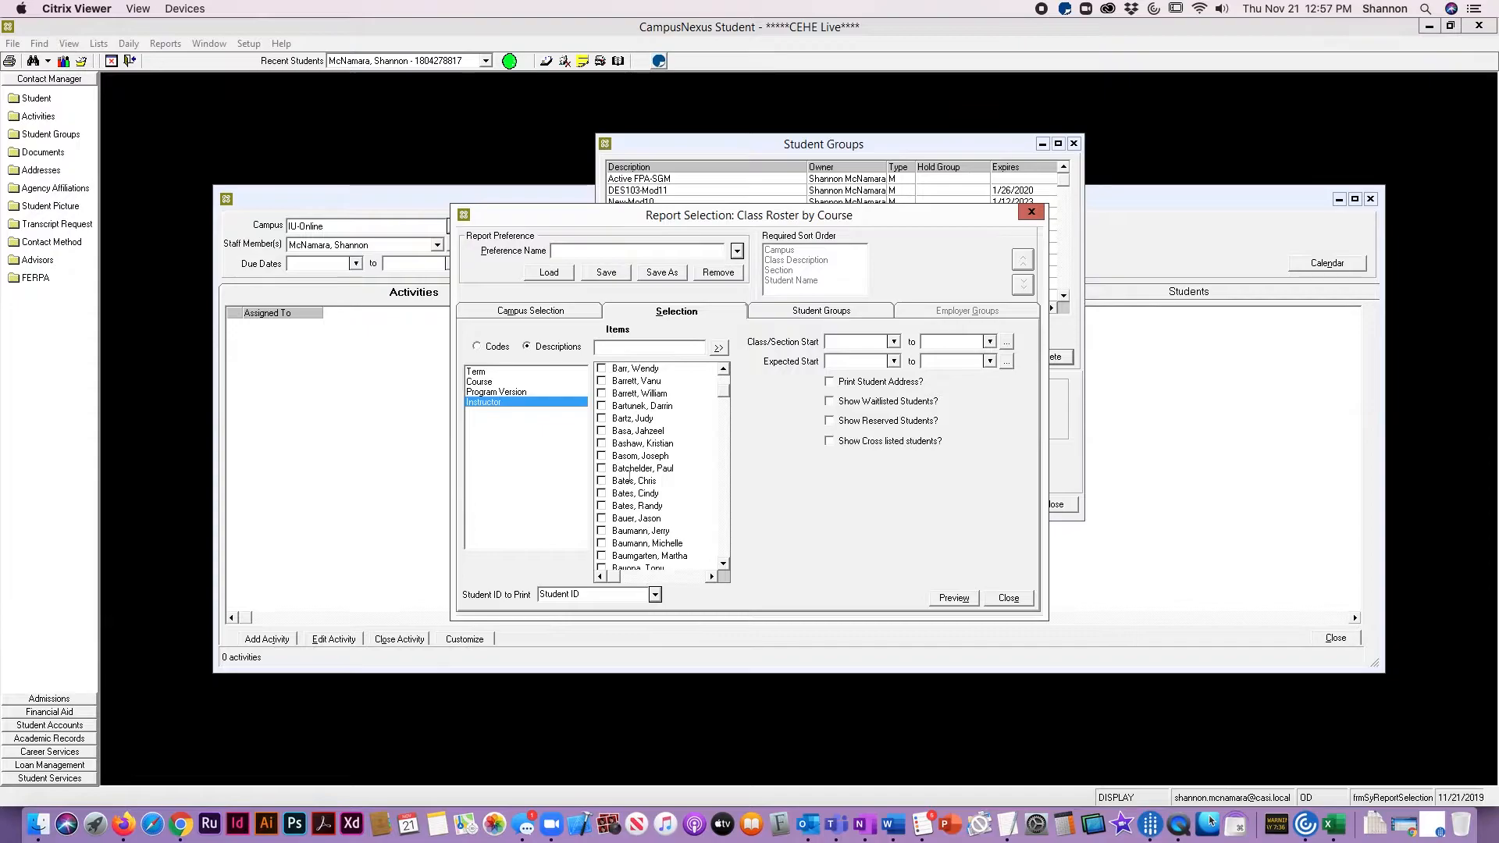
pyautogui.scroll(-5, 630, 474)
pyautogui.scroll(-5, 631, 474)
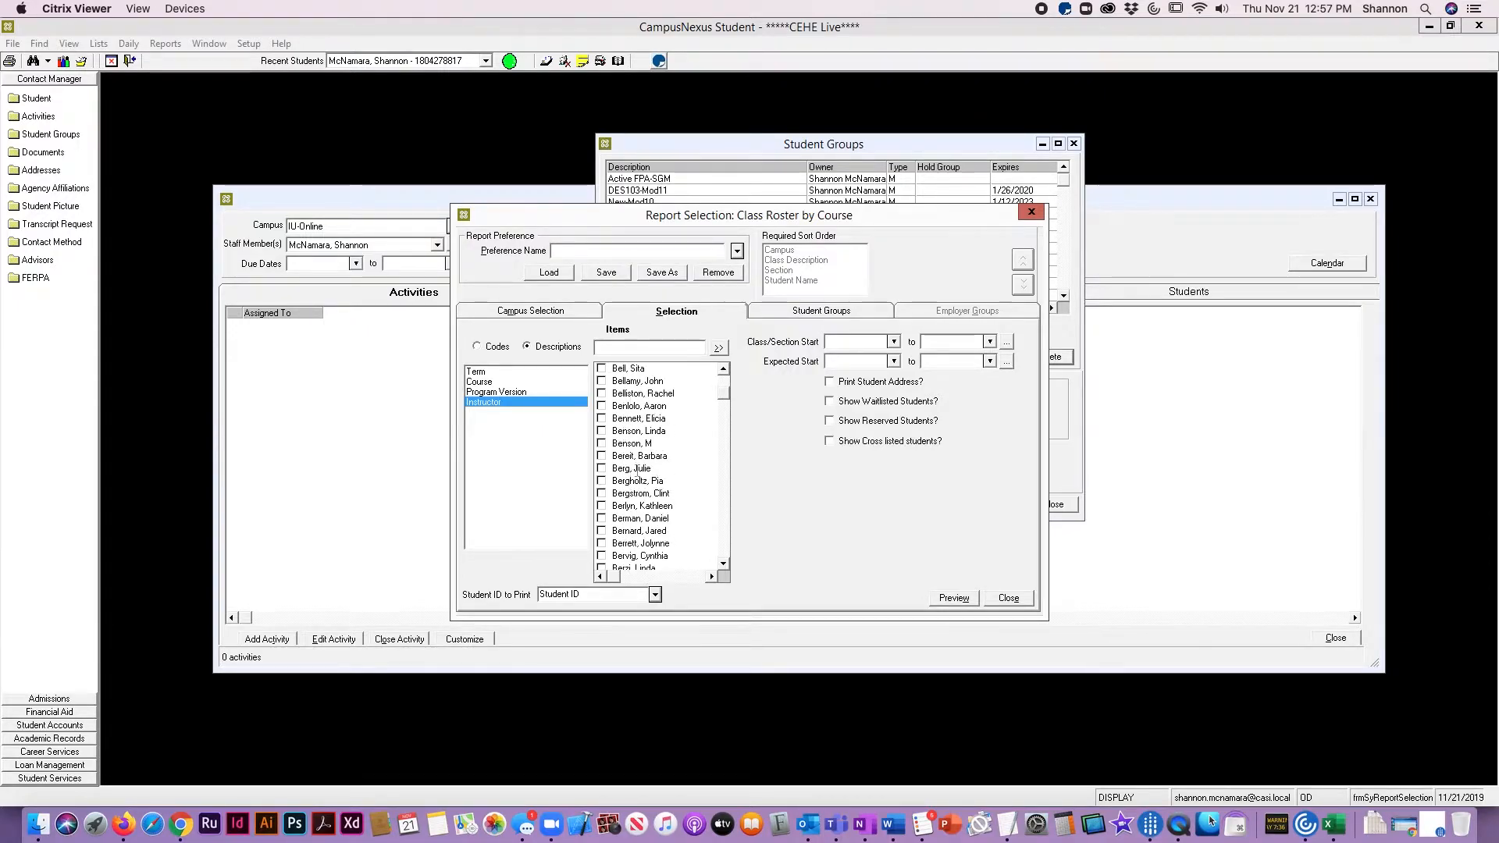
pyautogui.click(603, 482)
# Step: Add the second instructor, whose surname begins with W, to the class roster report's instructor filter
pyautogui.scroll(-15, 693, 443)
pyautogui.moveTo(724, 406); pyautogui.dragTo(724, 556)
pyautogui.scroll(8, 616, 451)
pyautogui.scroll(6, 660, 406)
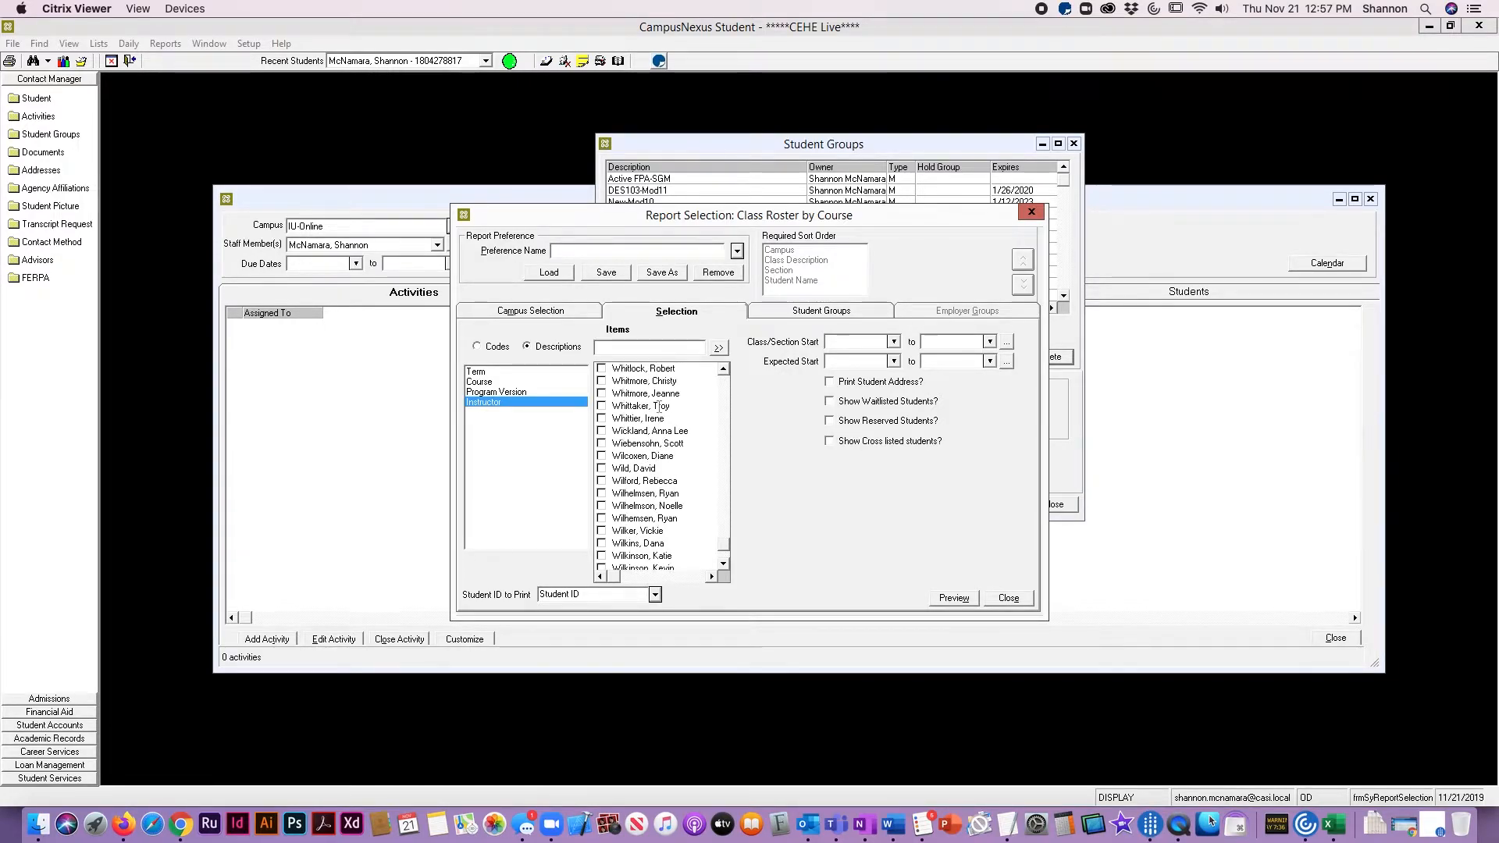
pyautogui.scroll(6, 661, 408)
pyautogui.scroll(2, 649, 394)
pyautogui.click(602, 370)
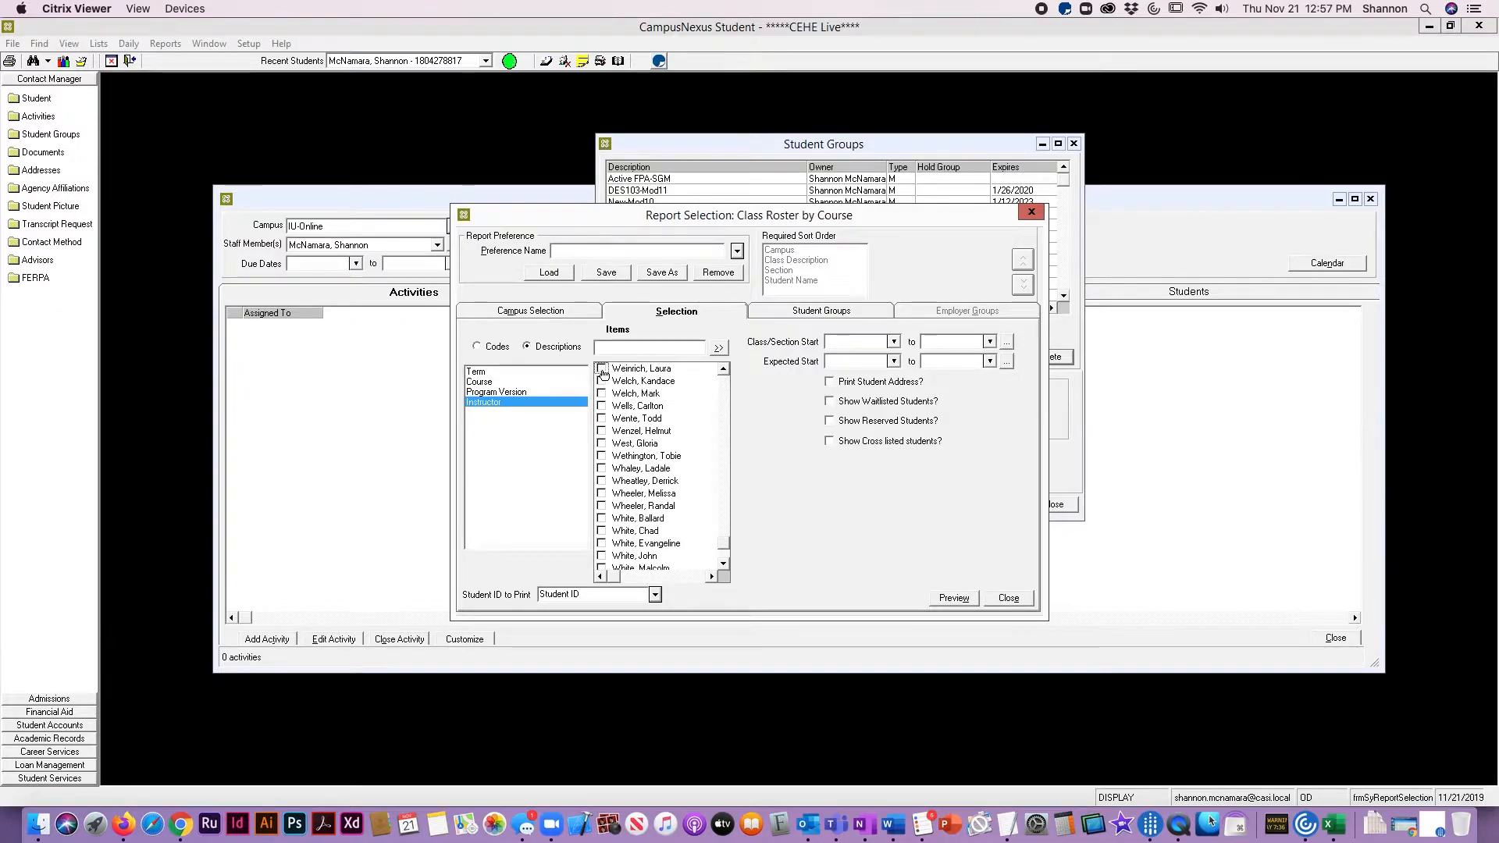
# Step: Preview the class roster report with the unrestricted date ranges and check the students listed on its pages
pyautogui.click(958, 600)
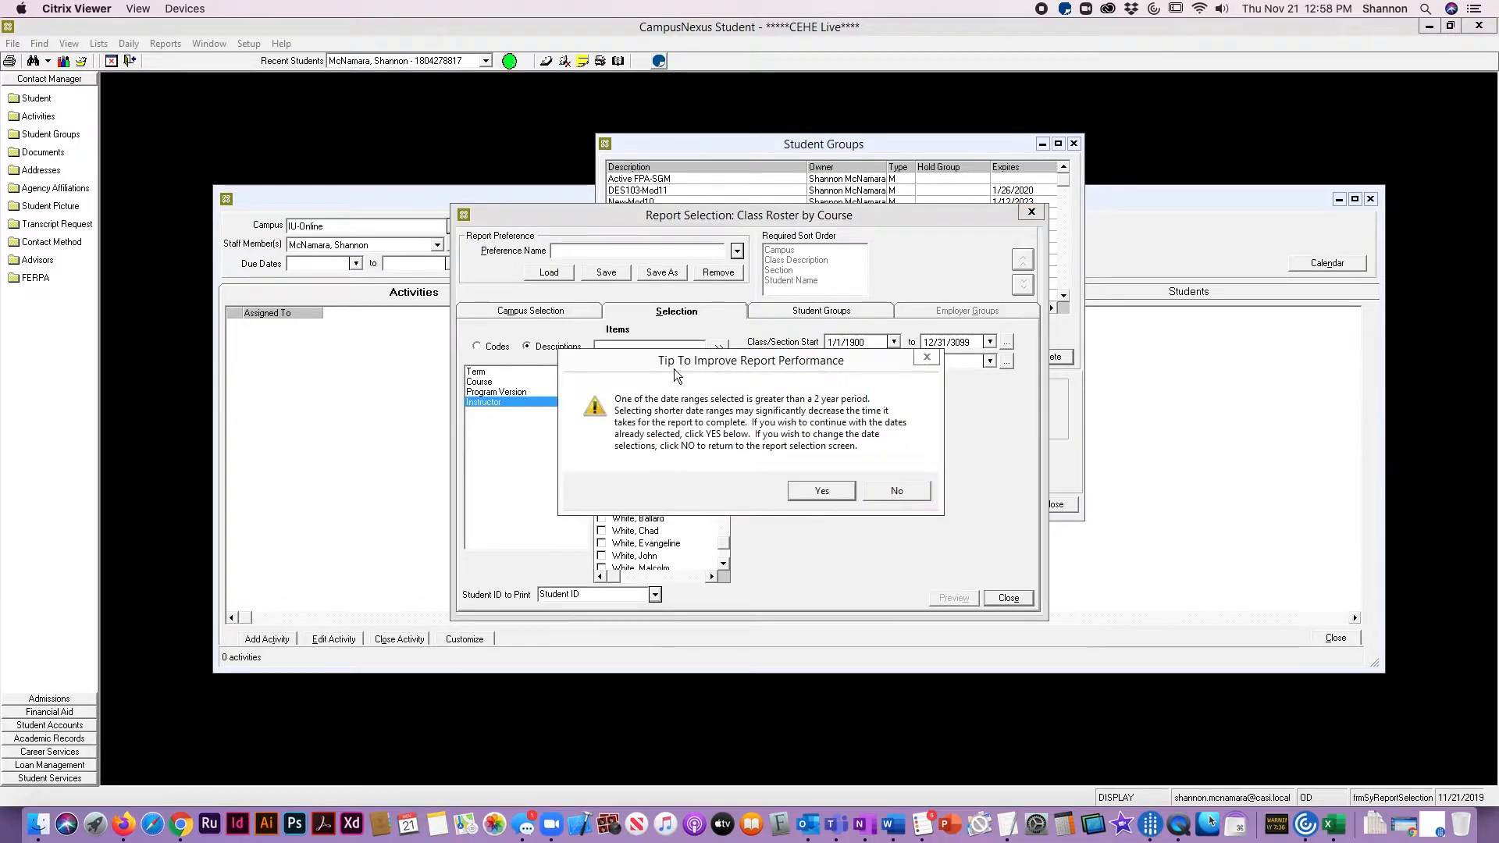
pyautogui.click(816, 491)
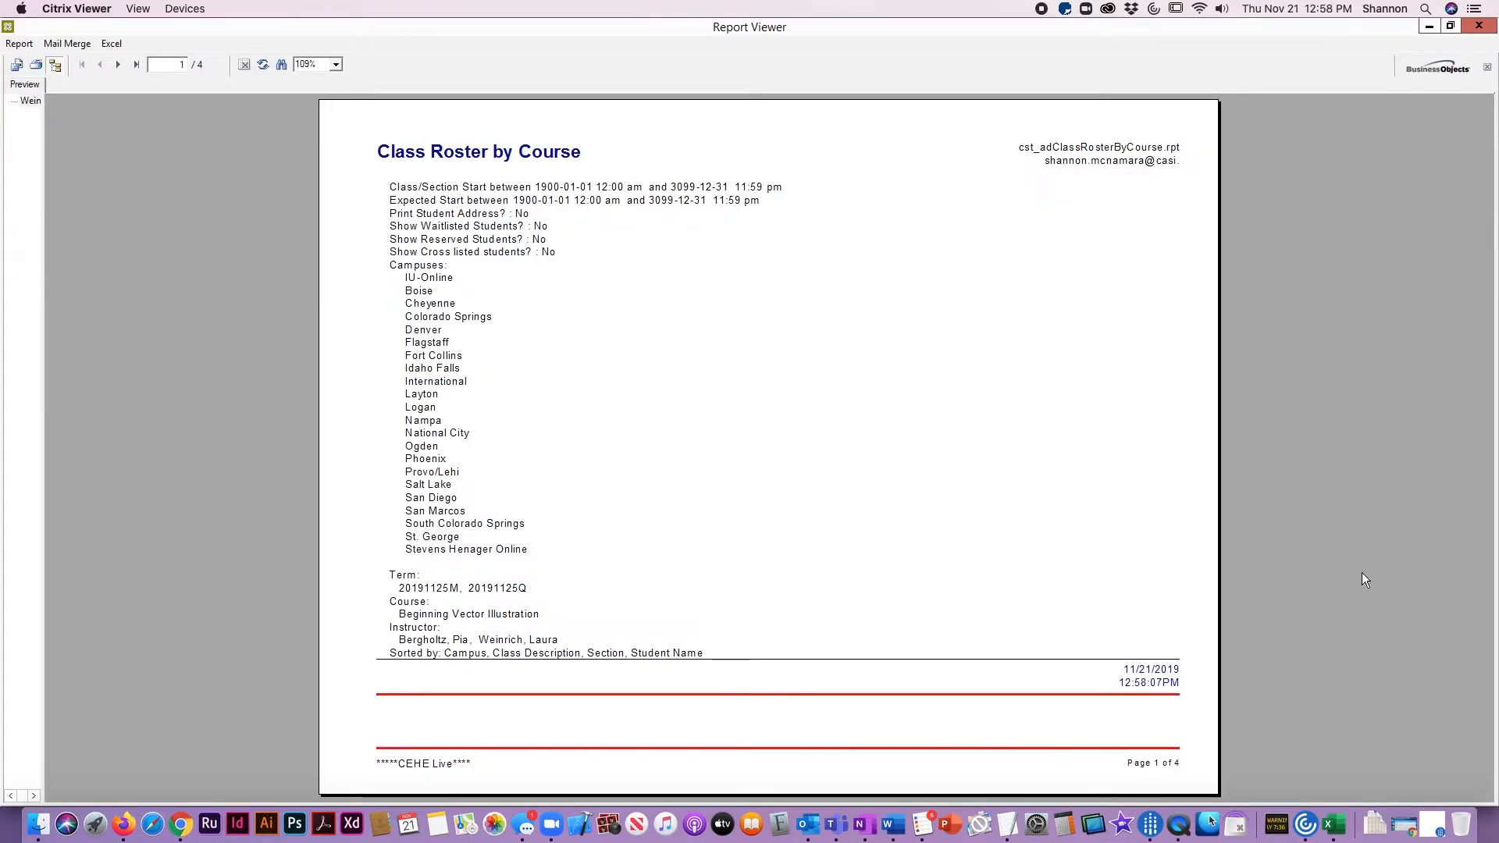
pyautogui.click(137, 64)
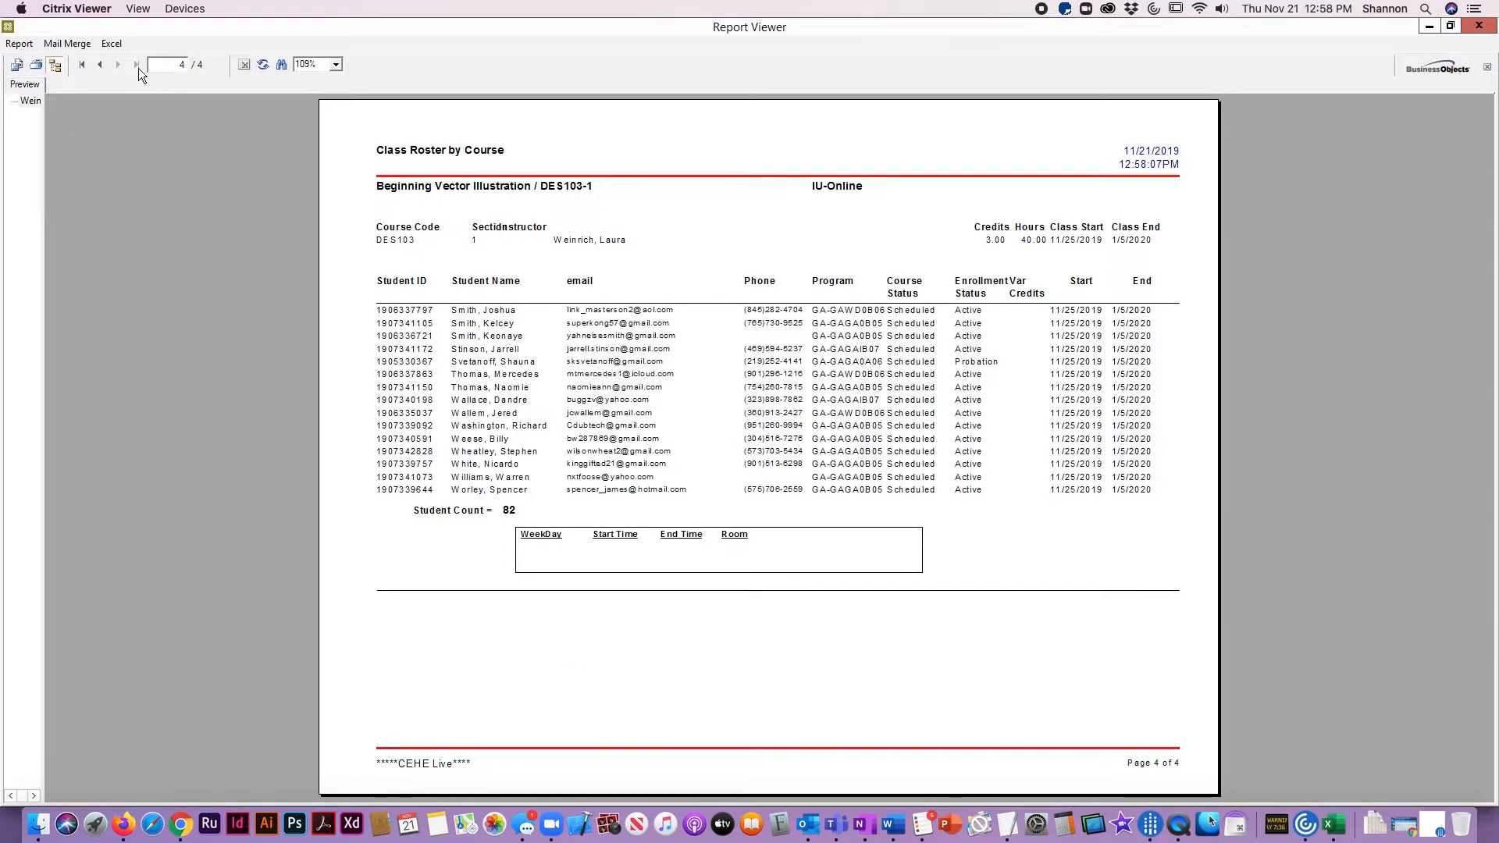
pyautogui.click(104, 65)
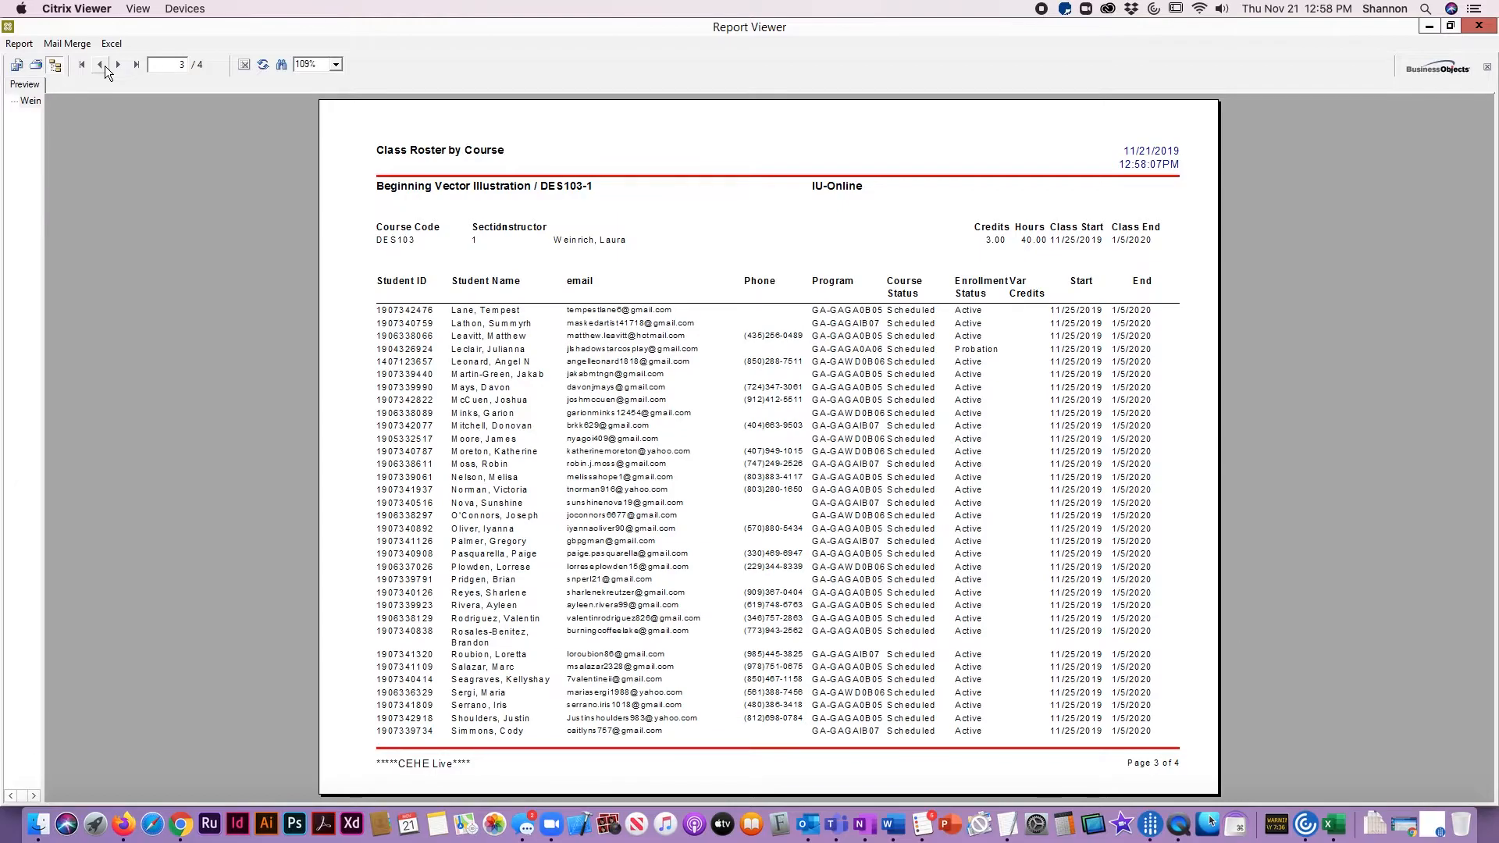
pyautogui.click(105, 65)
pyautogui.click(104, 64)
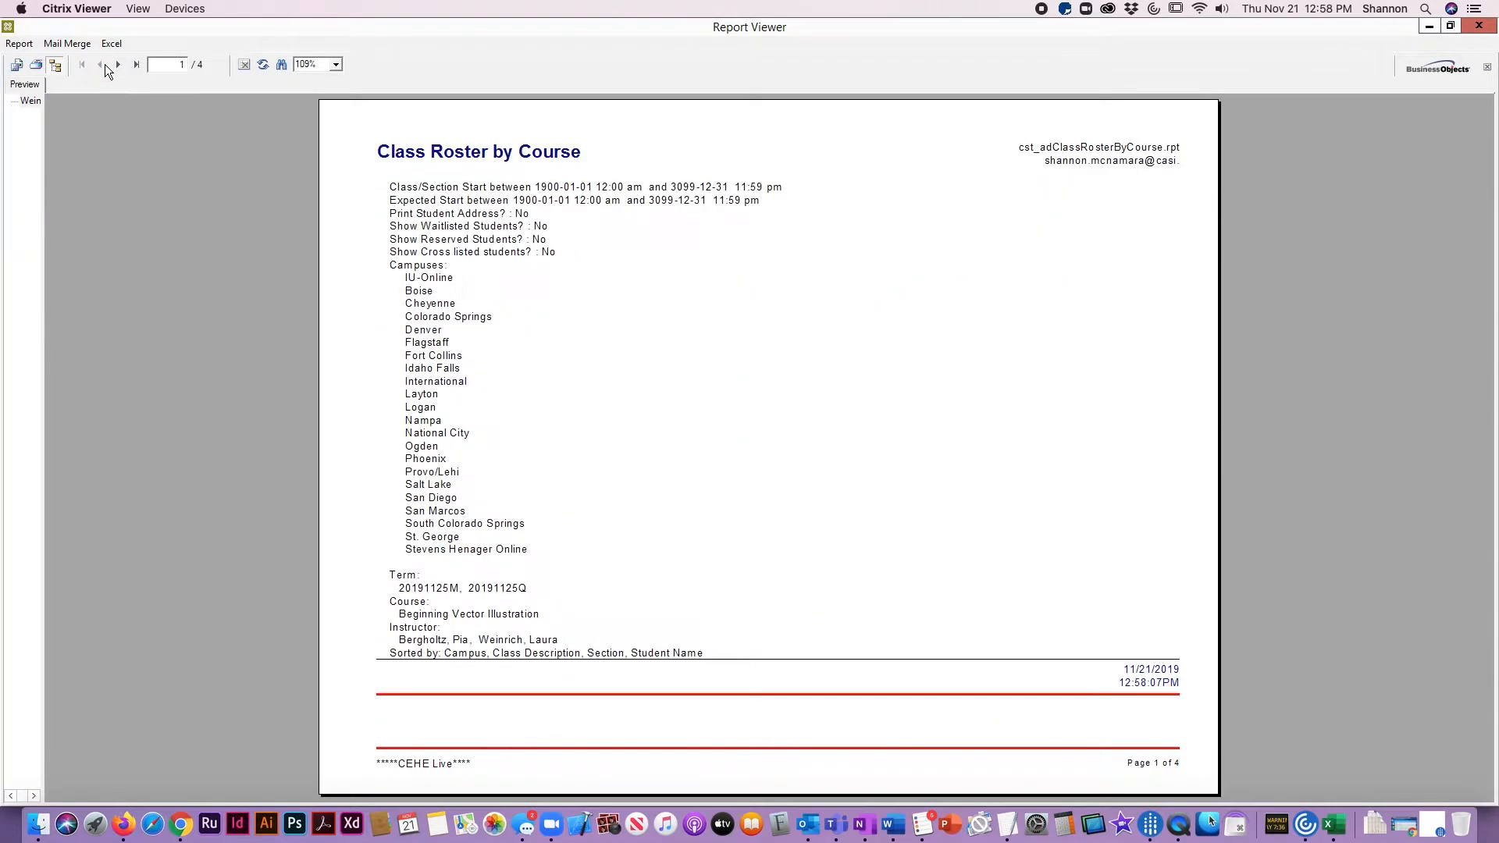
# Step: Start saving the report's students to a new student group and name it DES103_Mod12
pyautogui.click(19, 44)
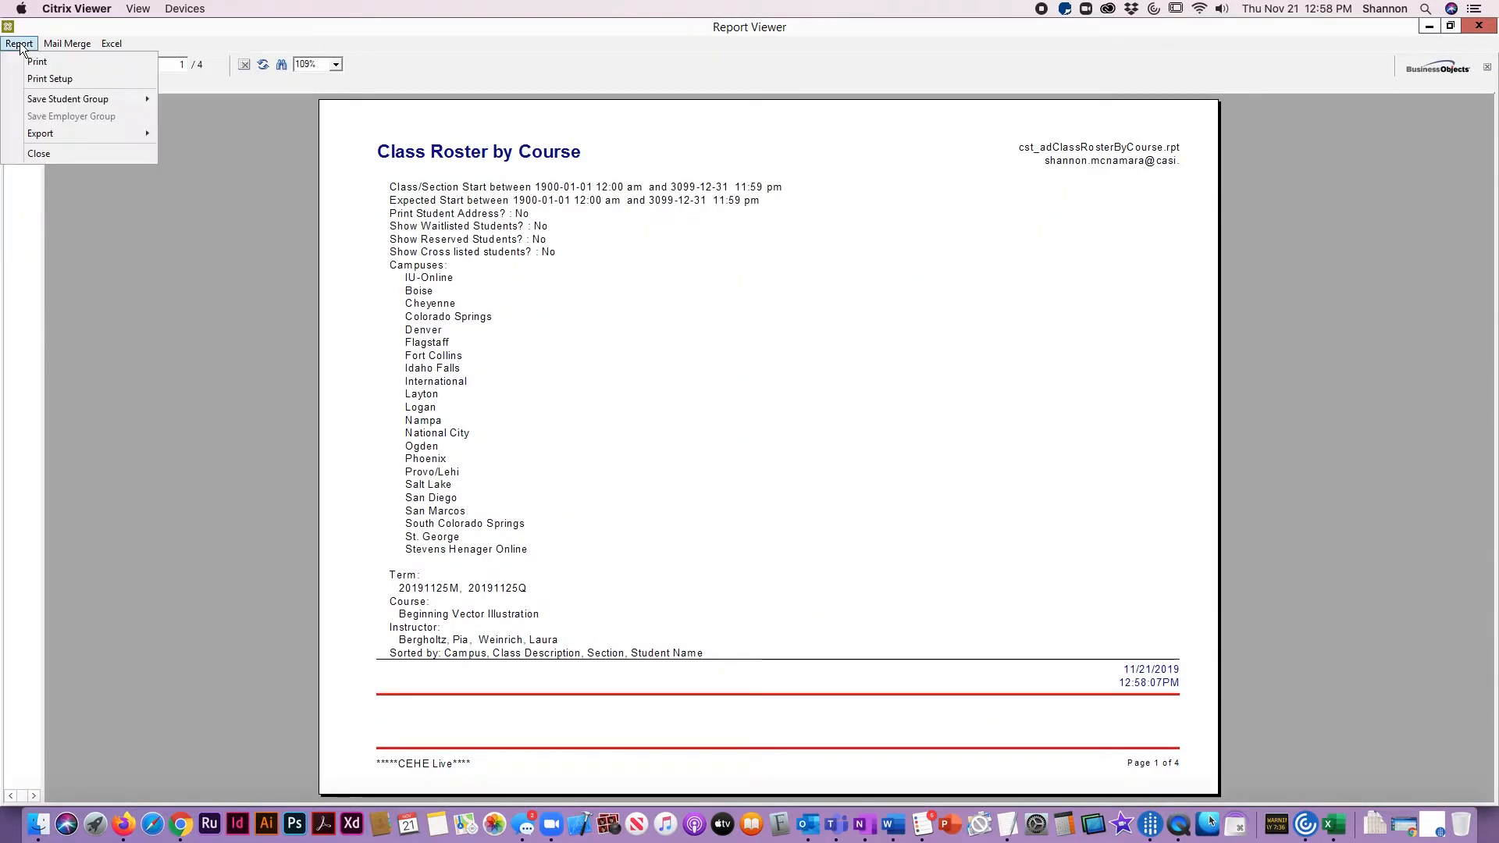
pyautogui.moveTo(48, 104)
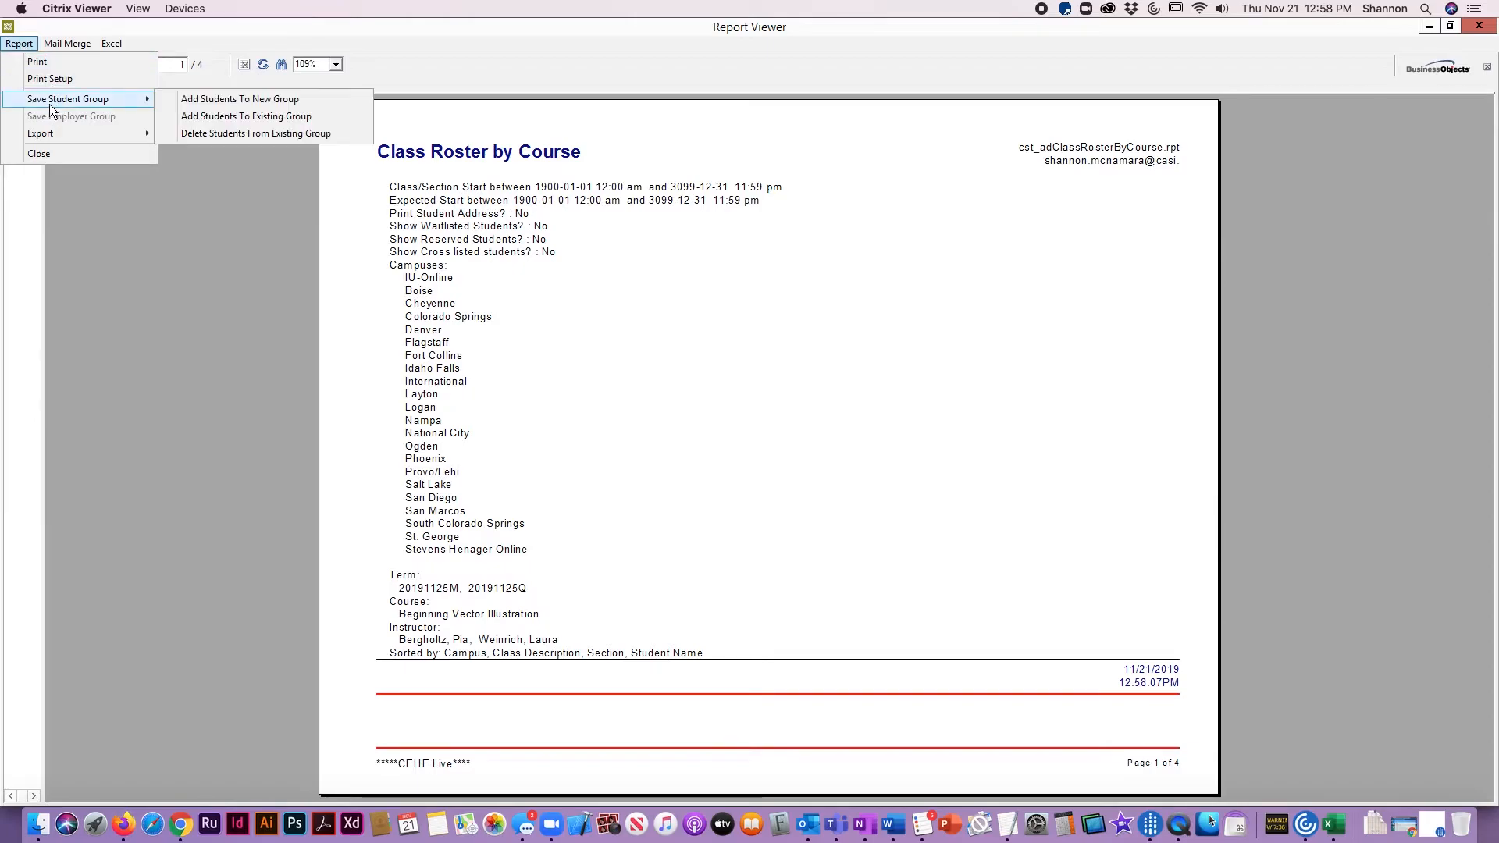
pyautogui.click(247, 100)
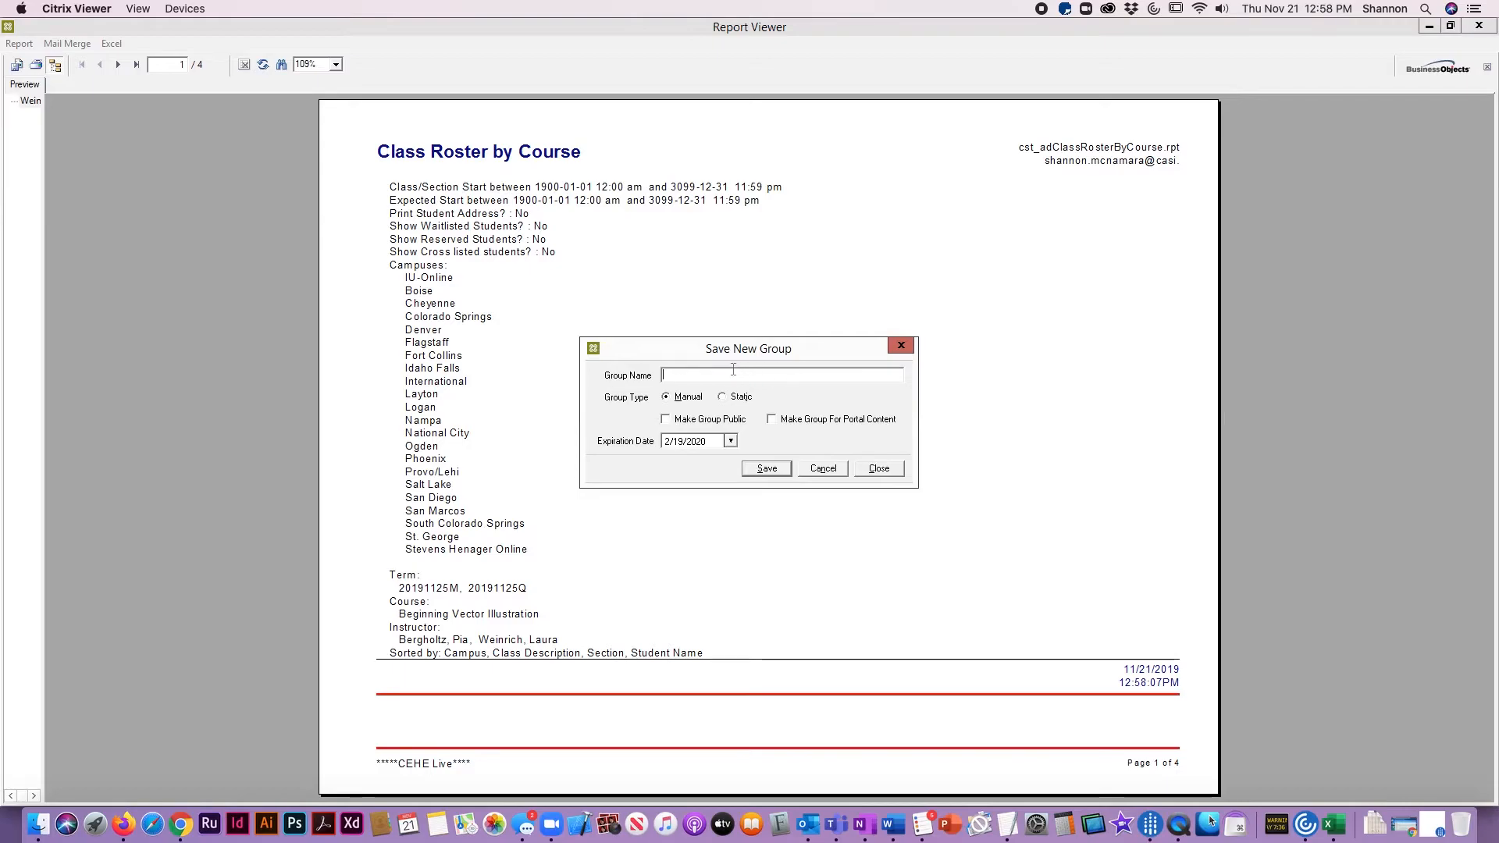
pyautogui.write('DES103_Mod12')
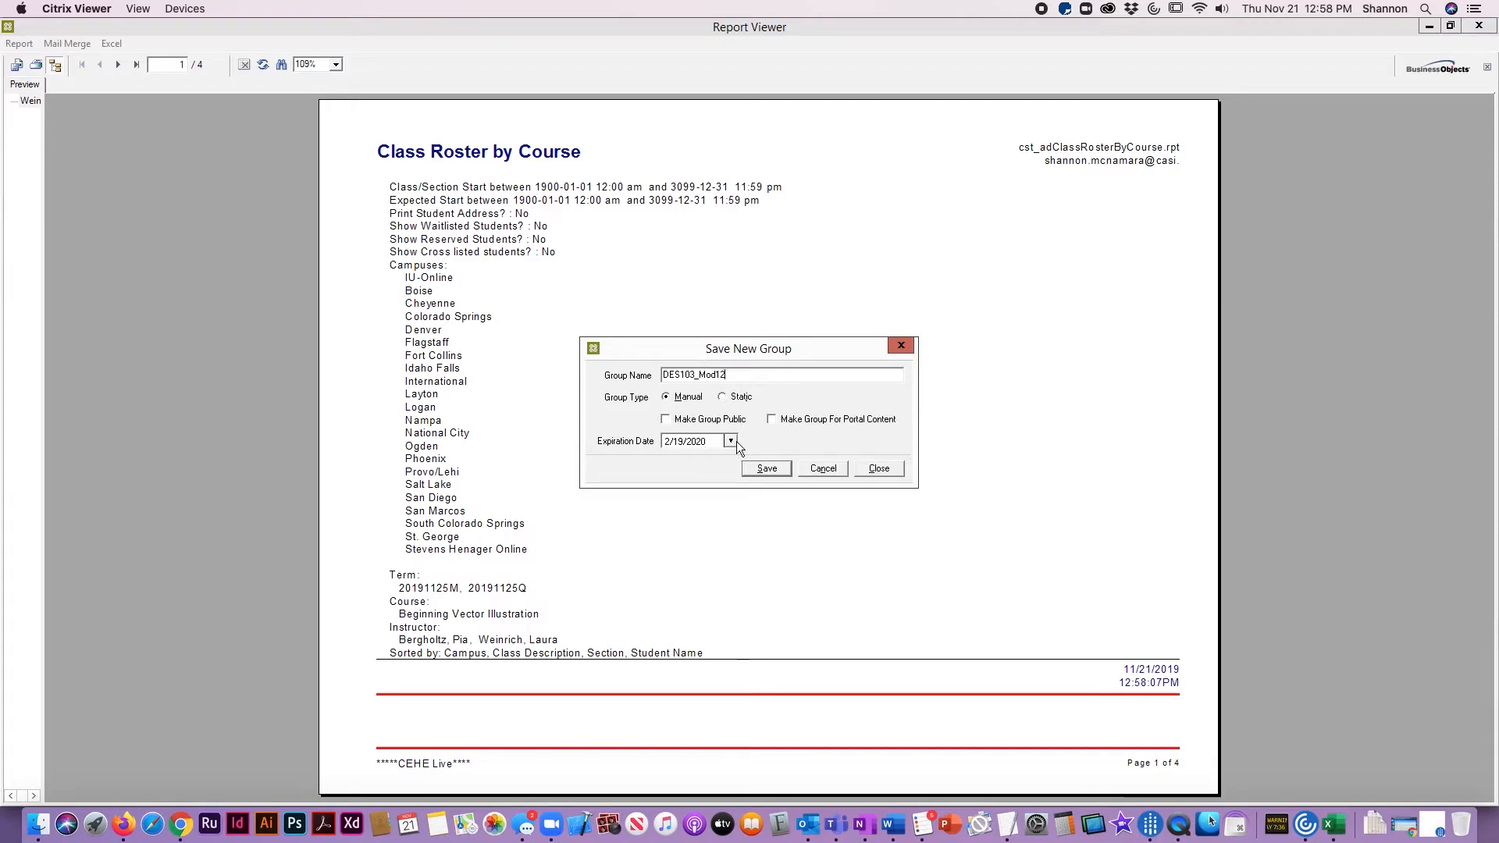
# Step: Set the new group's expiration date to 12/23/2019 and save the group
pyautogui.click(732, 442)
pyautogui.click(668, 471)
pyautogui.click(667, 471)
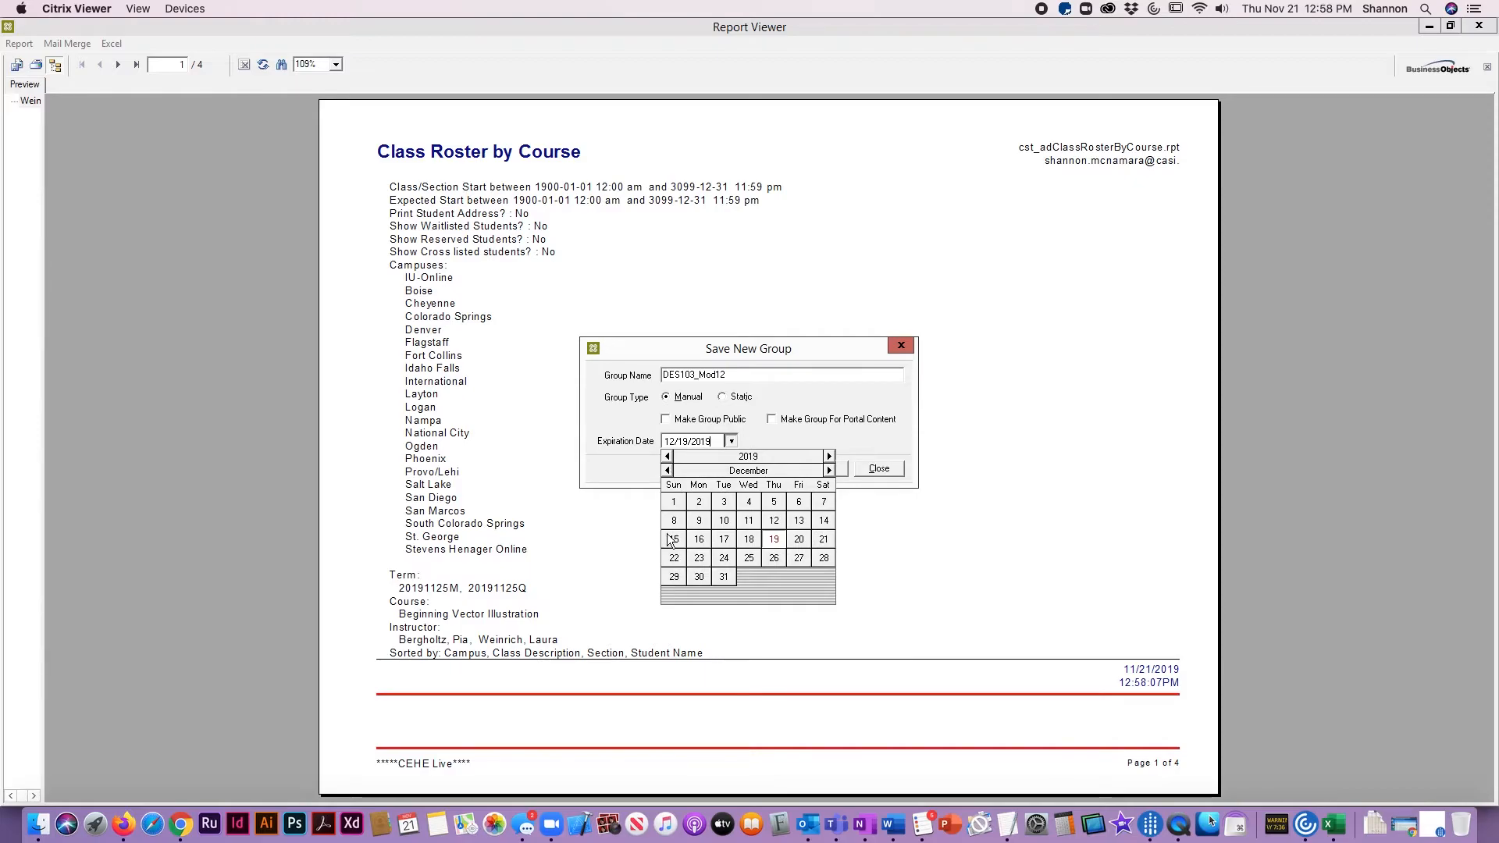
pyautogui.click(702, 562)
pyautogui.click(854, 442)
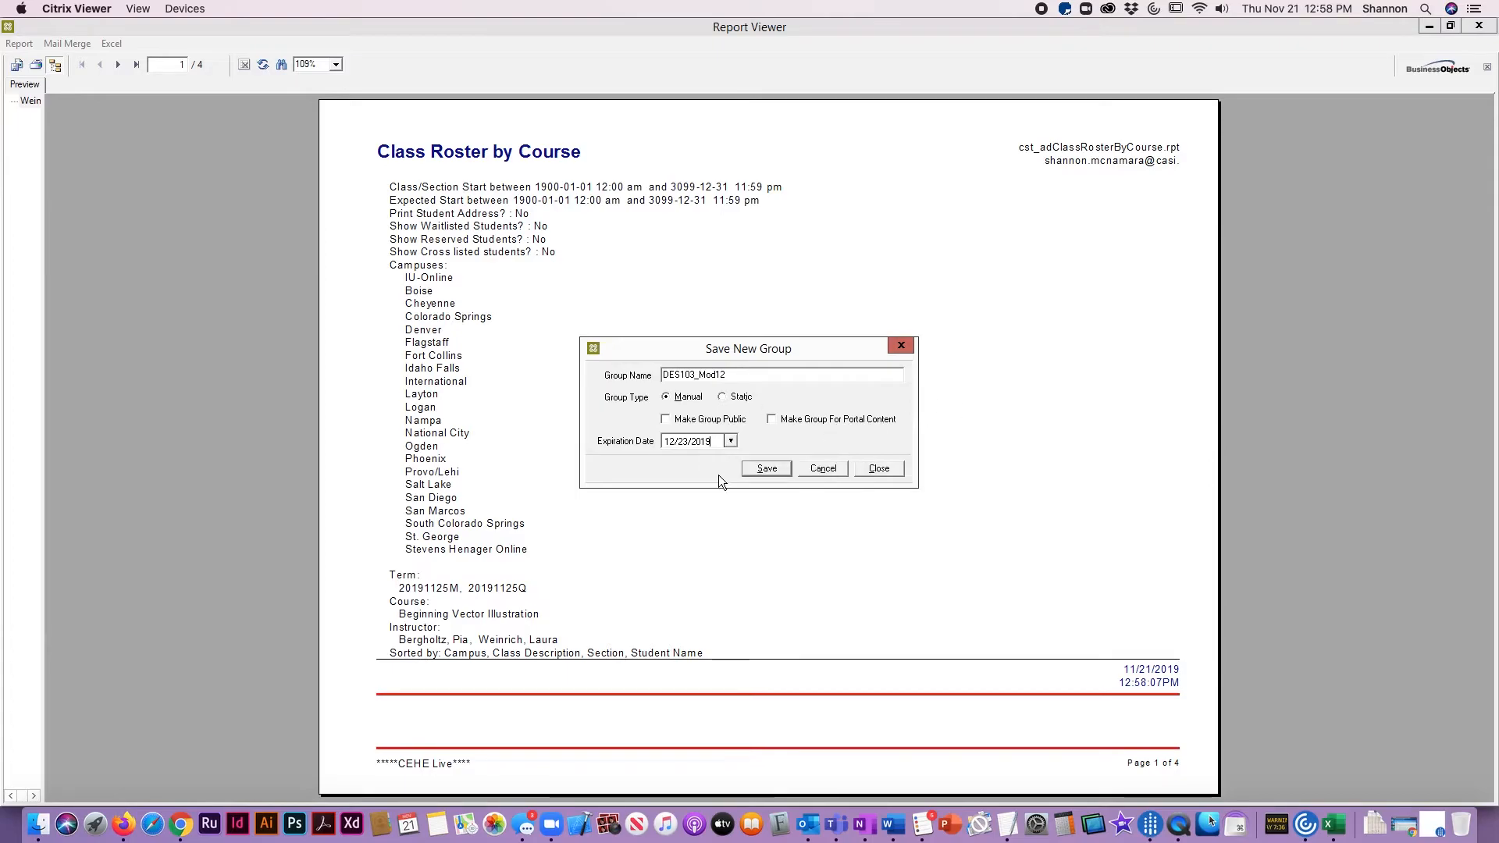
pyautogui.click(767, 468)
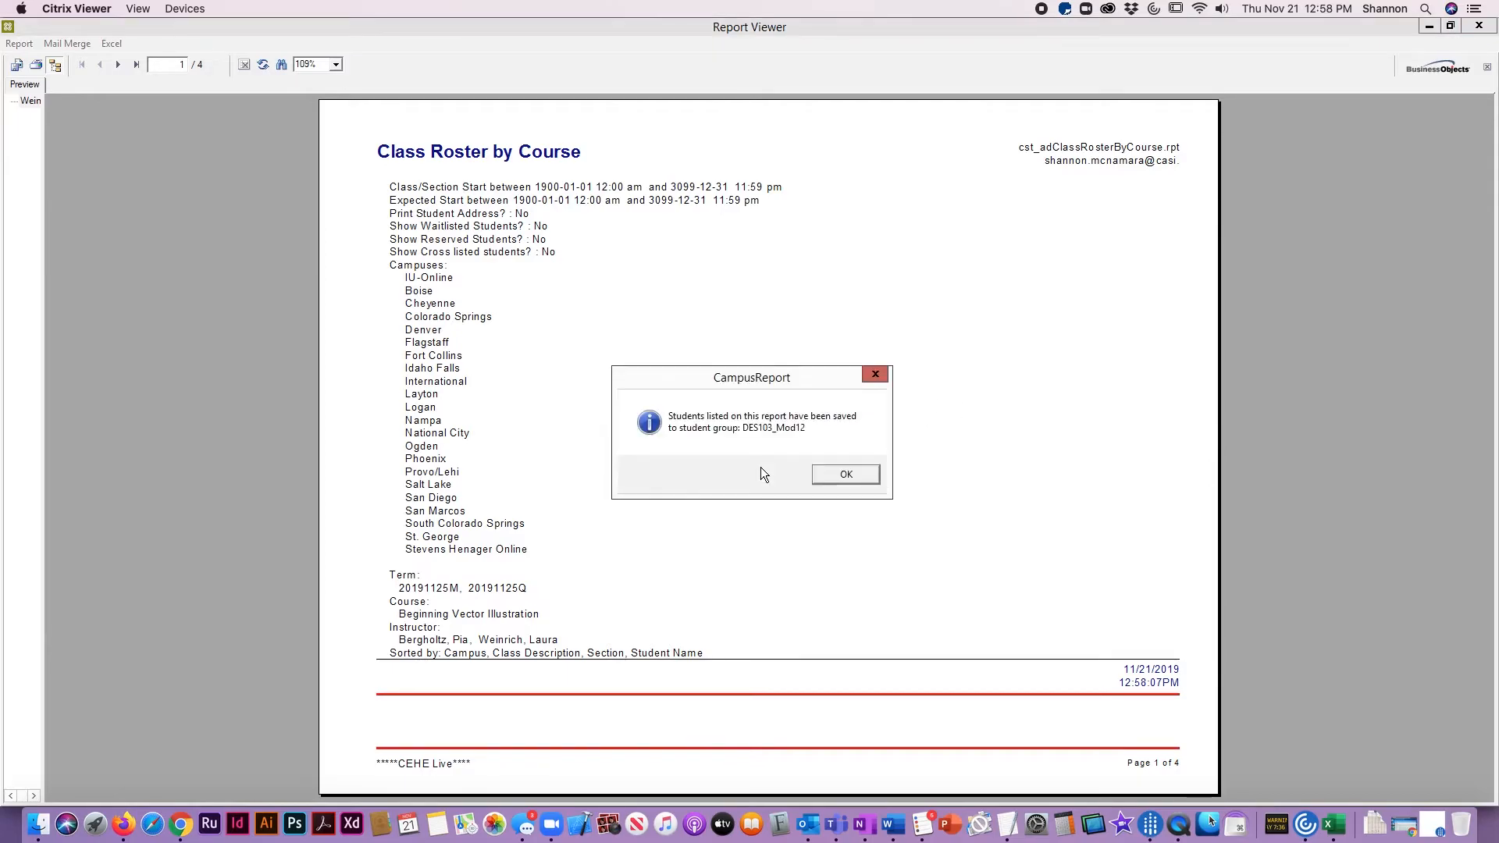
pyautogui.click(841, 473)
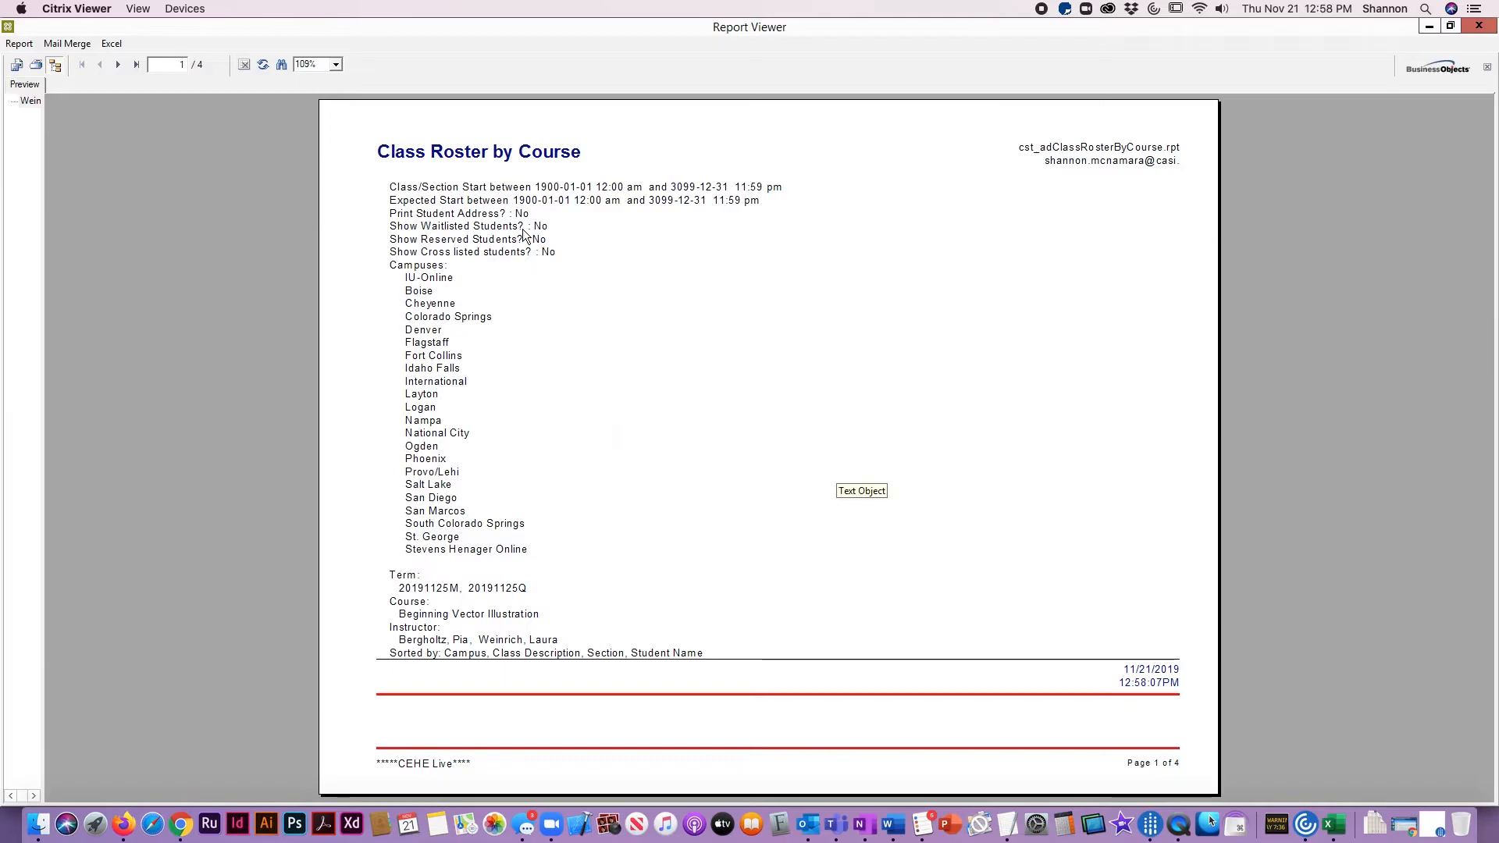
# Step: Close the report and its selection window, and reopen the Student Groups list to refresh it
pyautogui.click(1480, 28)
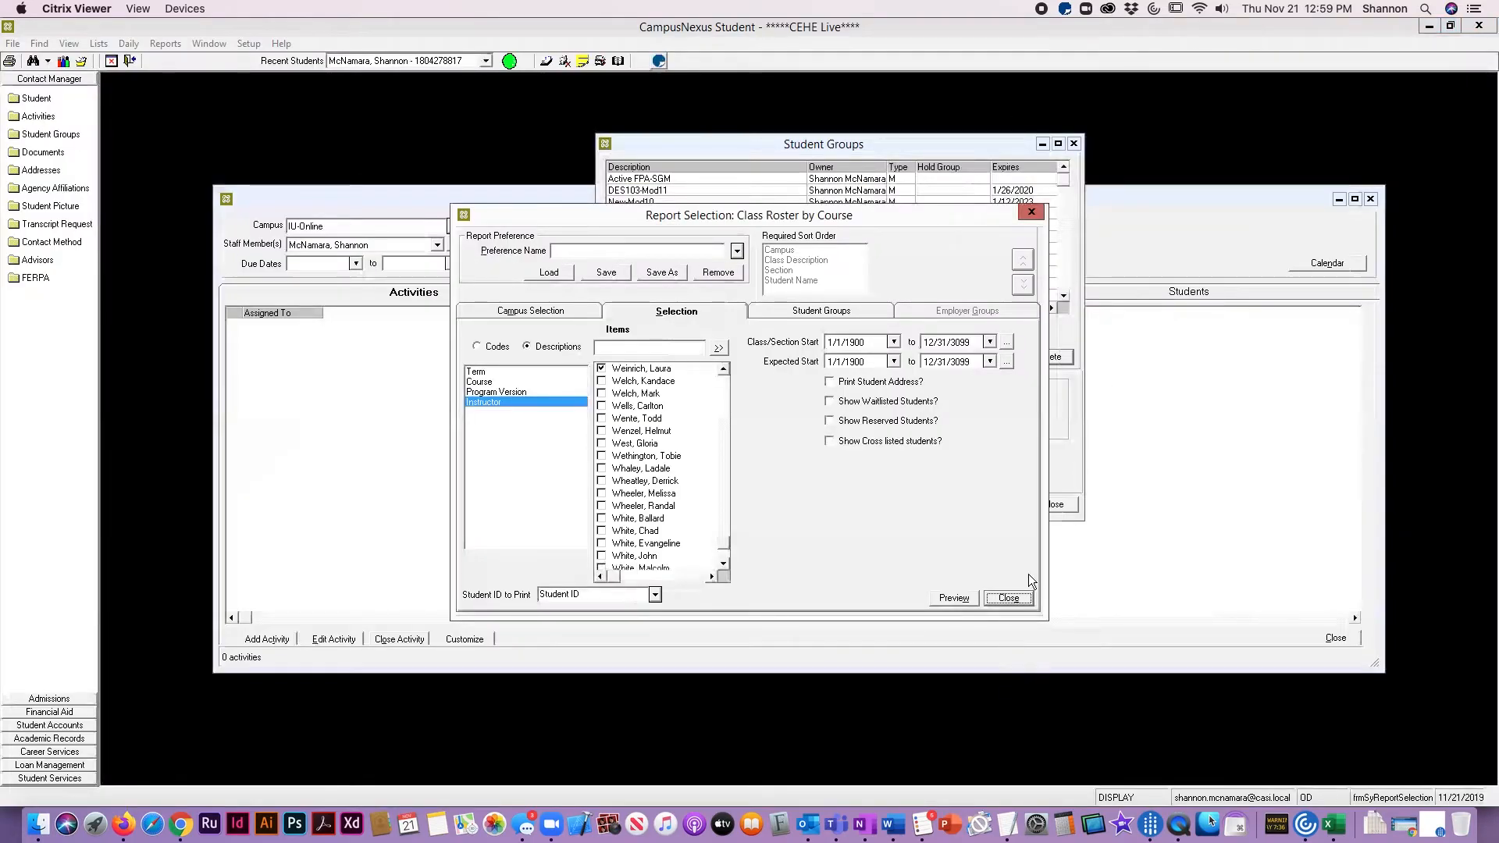
pyautogui.click(1012, 598)
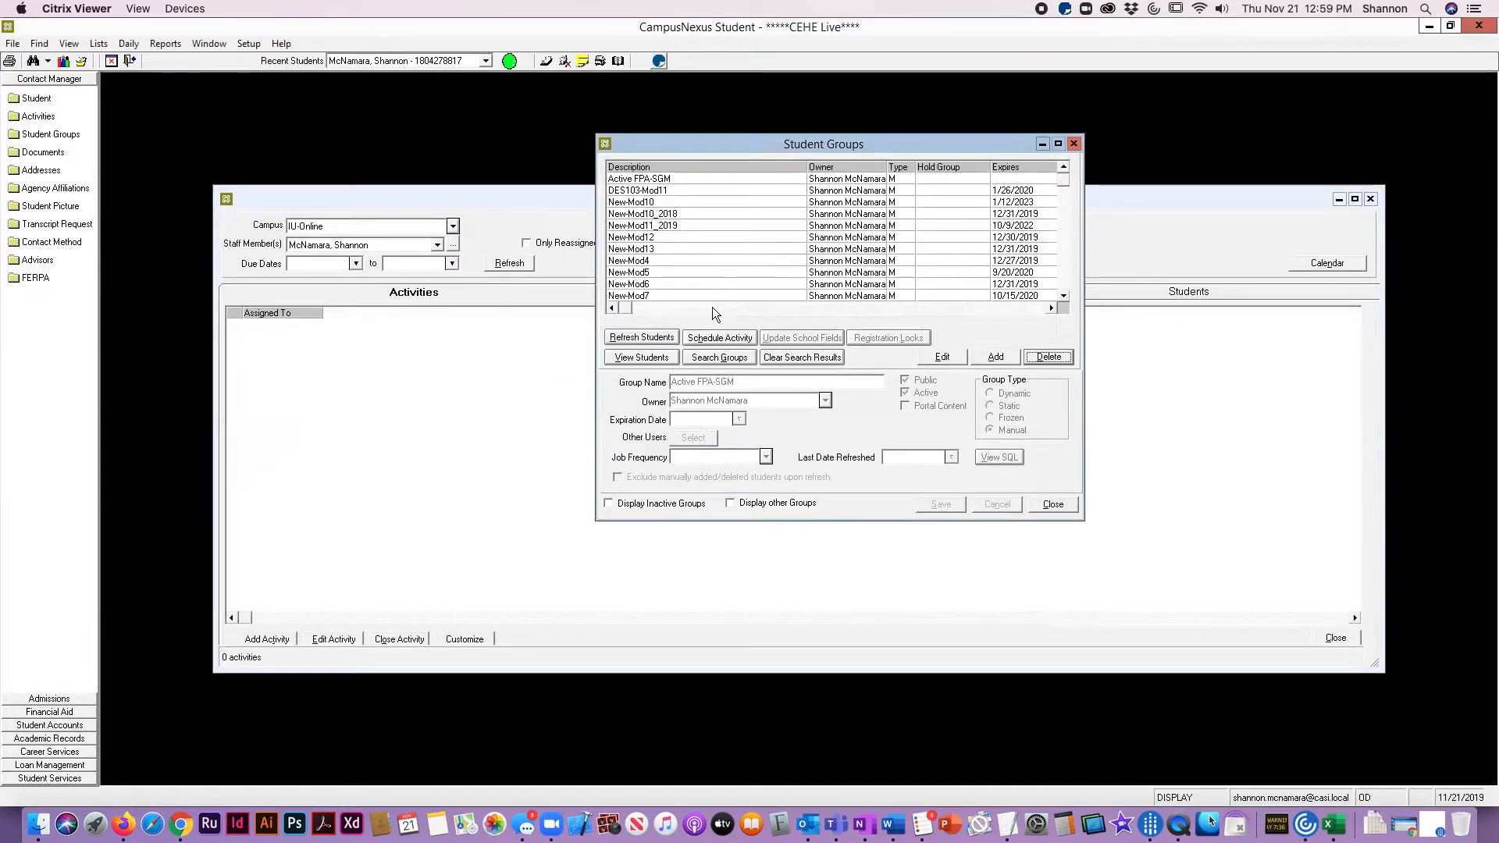
pyautogui.click(687, 189)
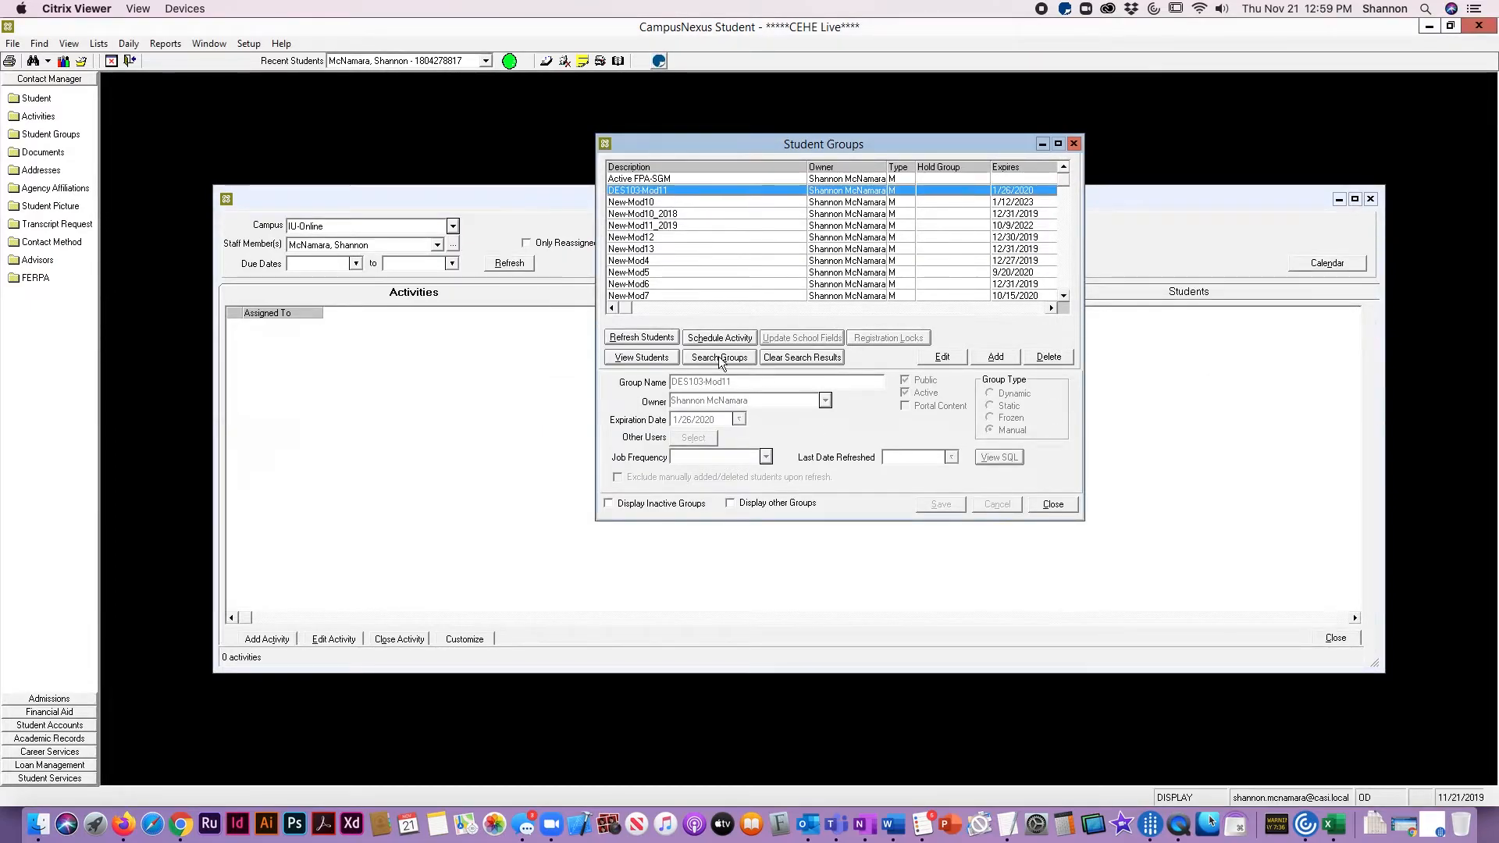
pyautogui.click(1074, 144)
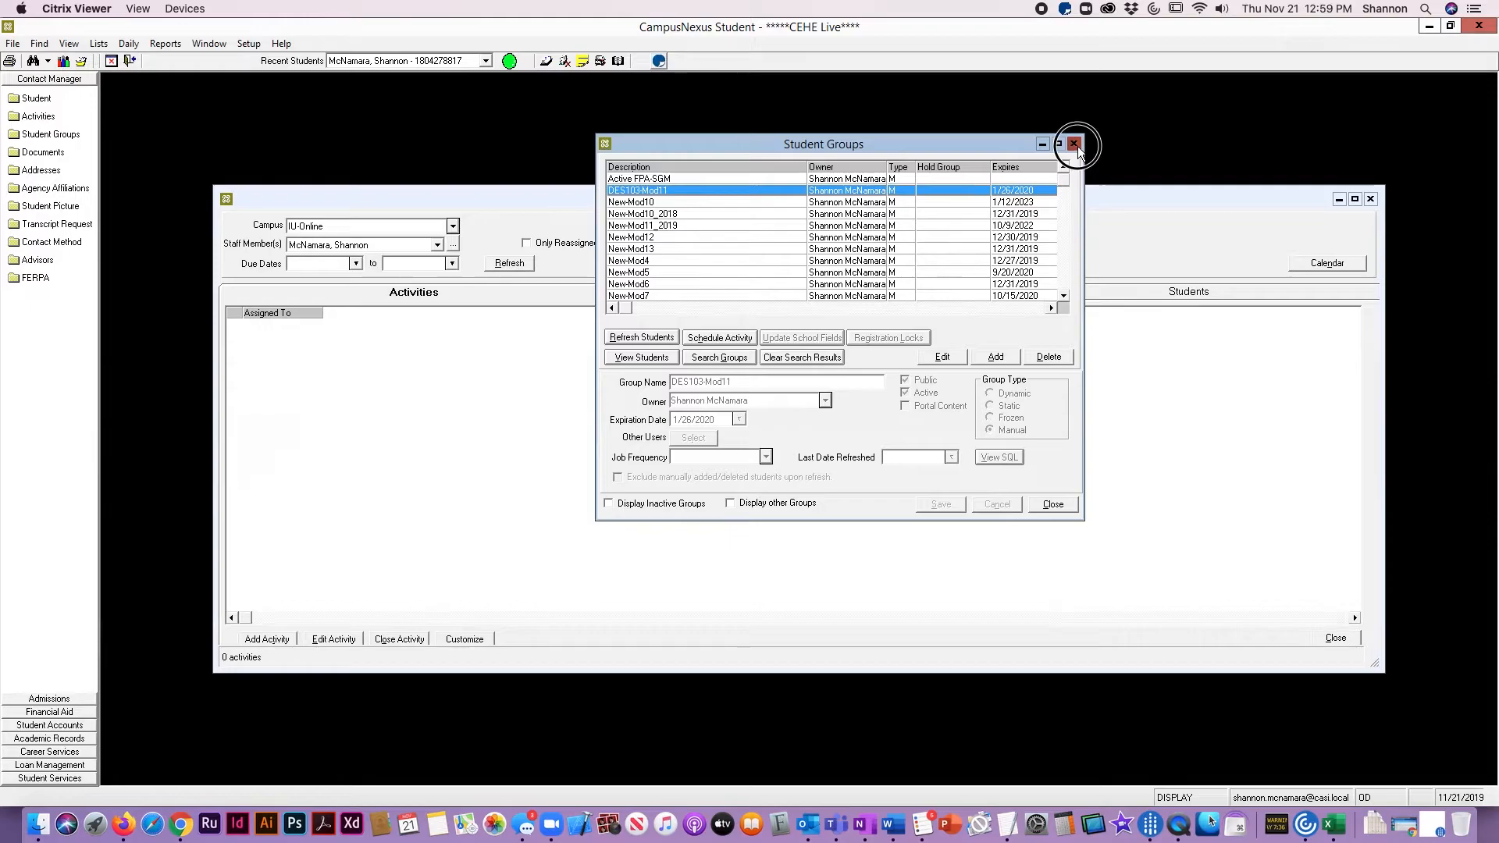
pyautogui.click(64, 61)
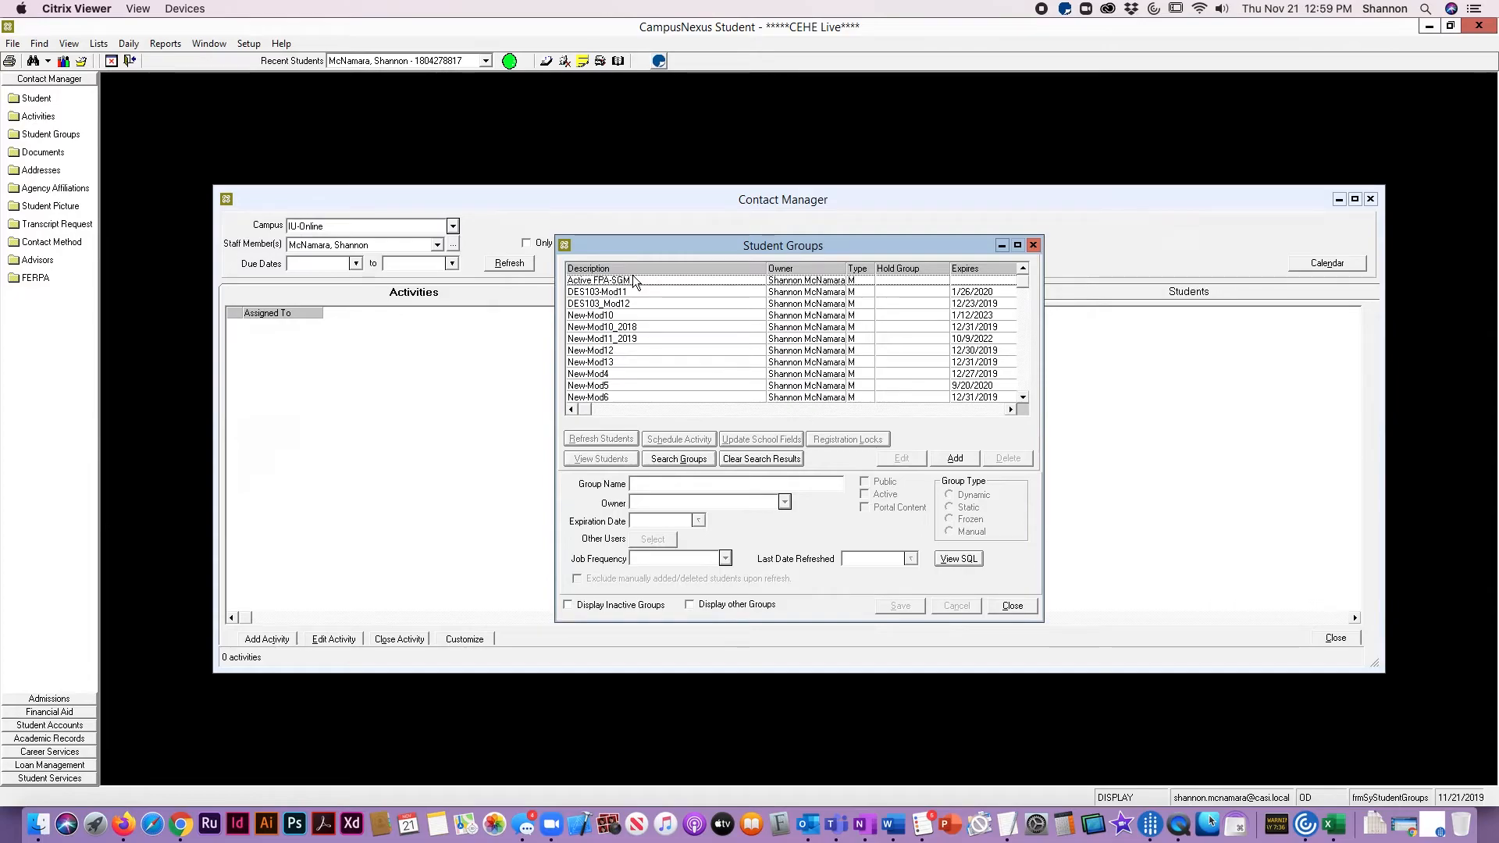
# Step: Review the students in the DES103_Mod12 group, sorted by name, and close the student list
pyautogui.click(641, 304)
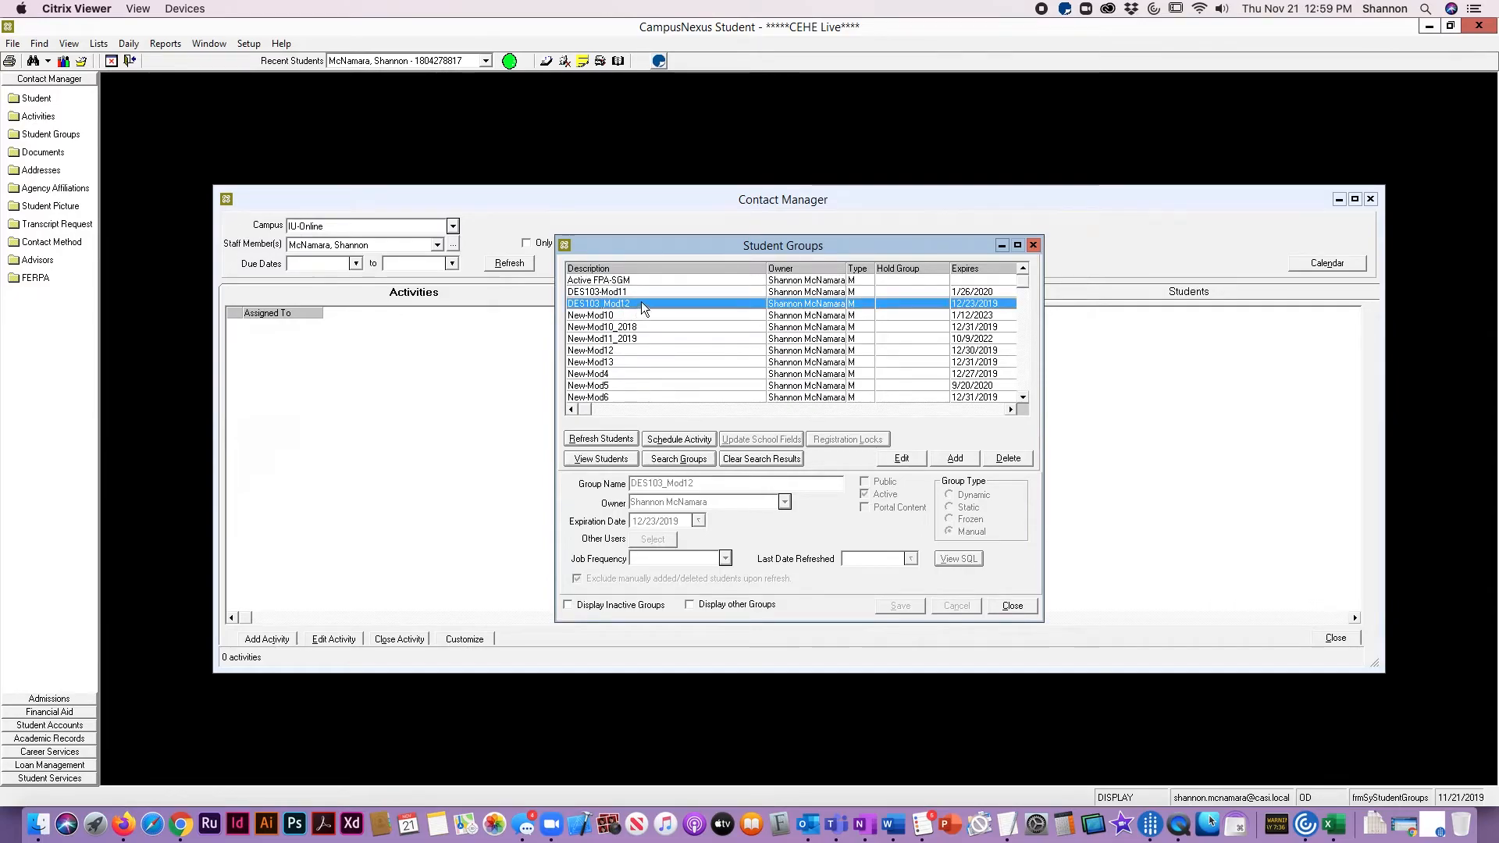
pyautogui.doubleClick(590, 304)
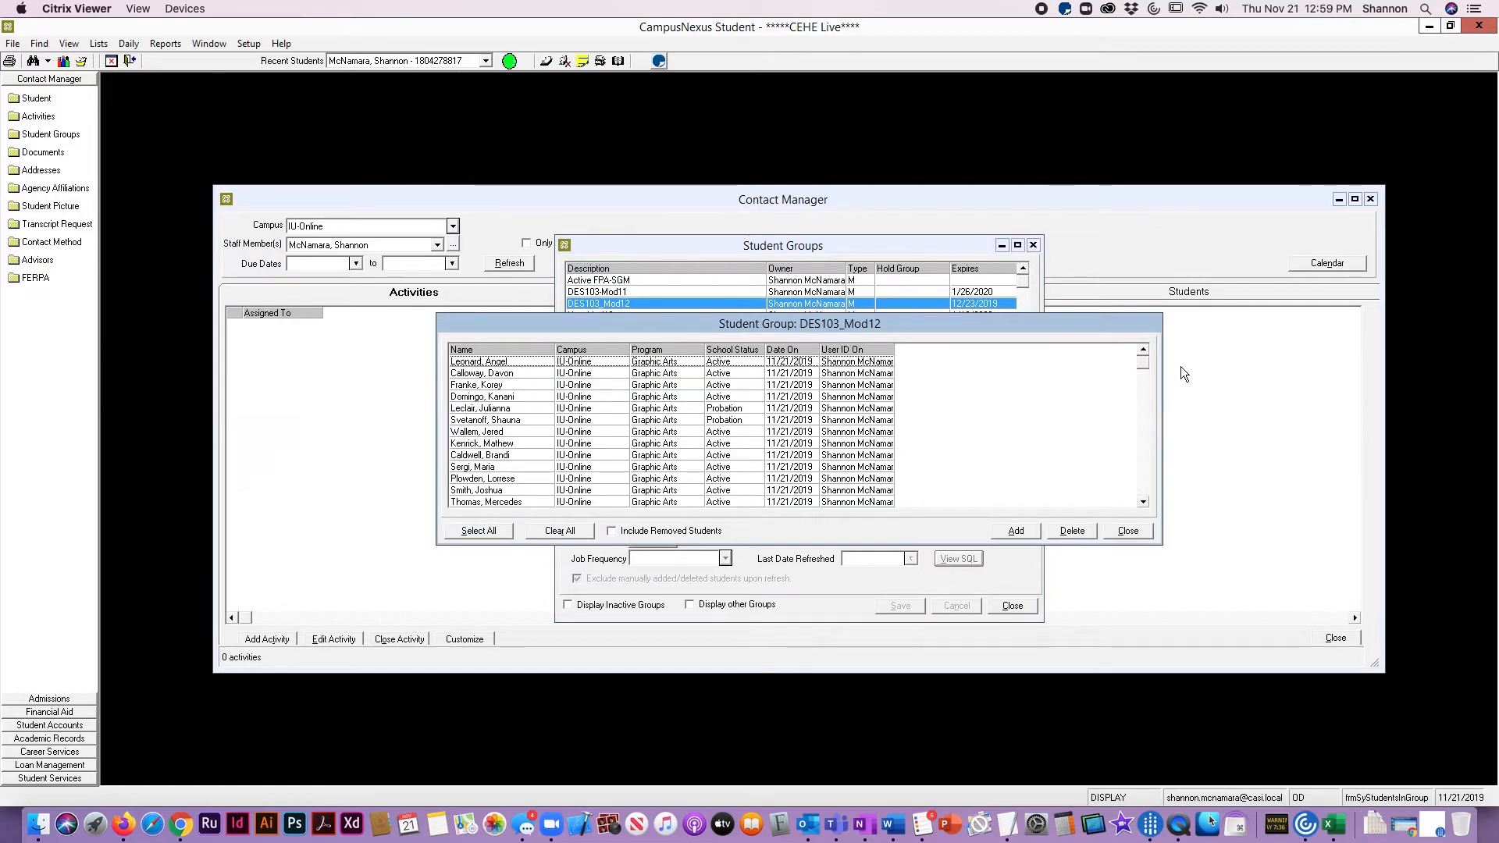
pyautogui.click(494, 350)
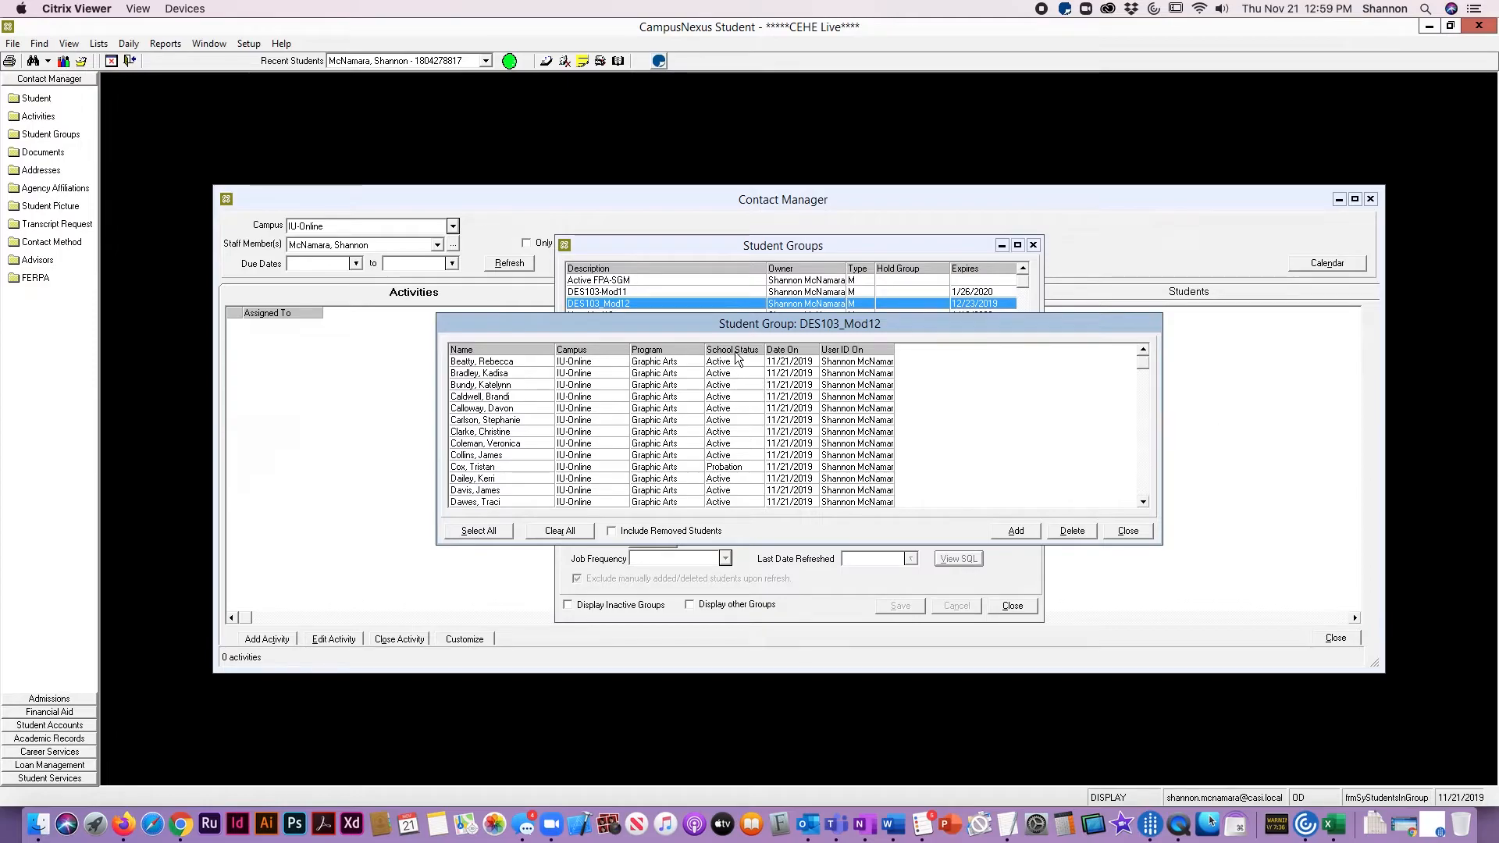
pyautogui.scroll(-10, 736, 358)
pyautogui.moveTo(1139, 363); pyautogui.dragTo(1163, 273)
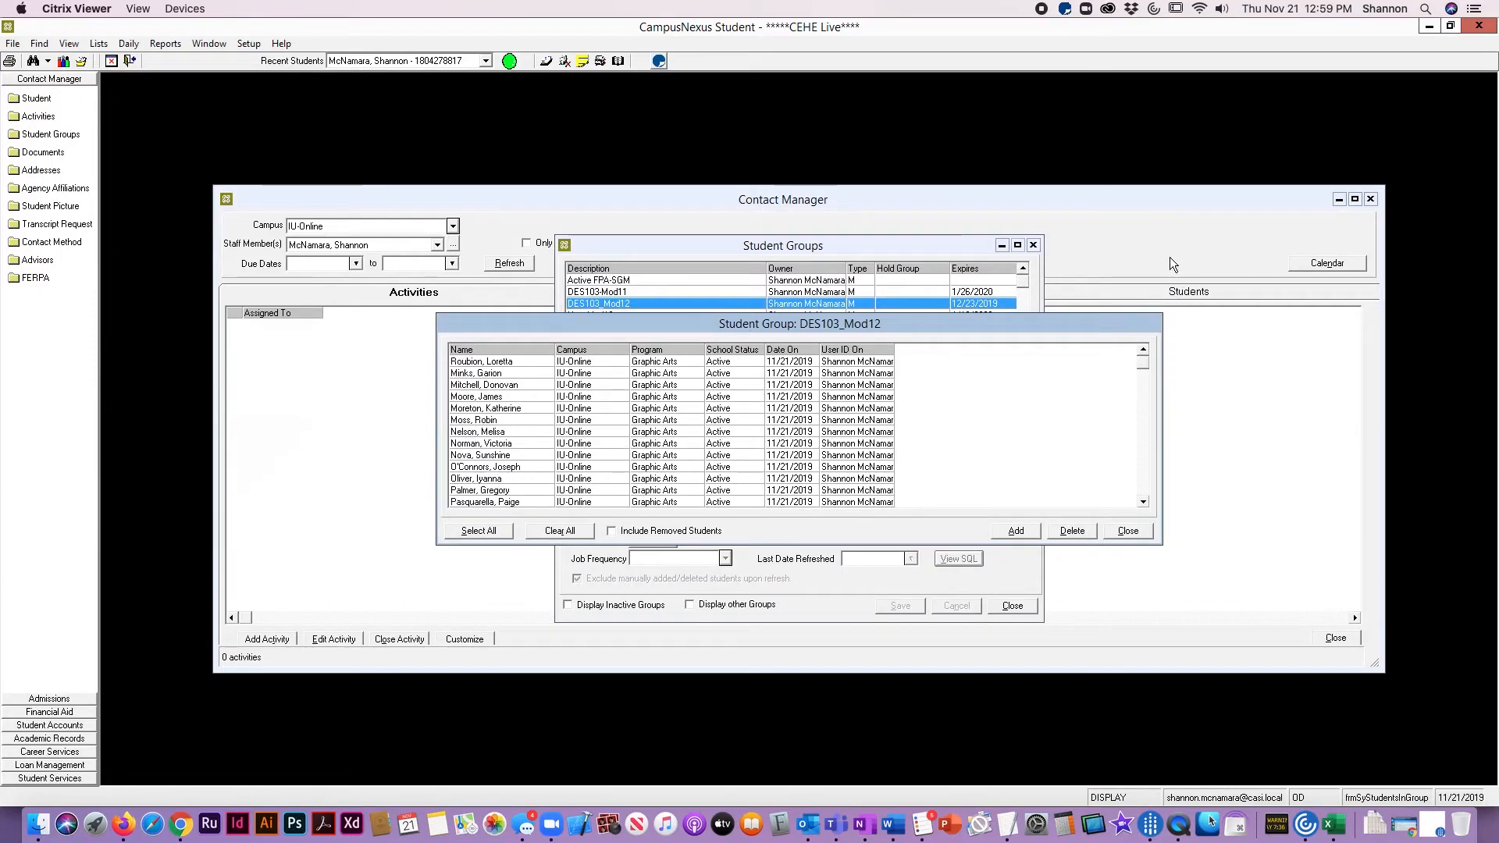
pyautogui.click(1127, 532)
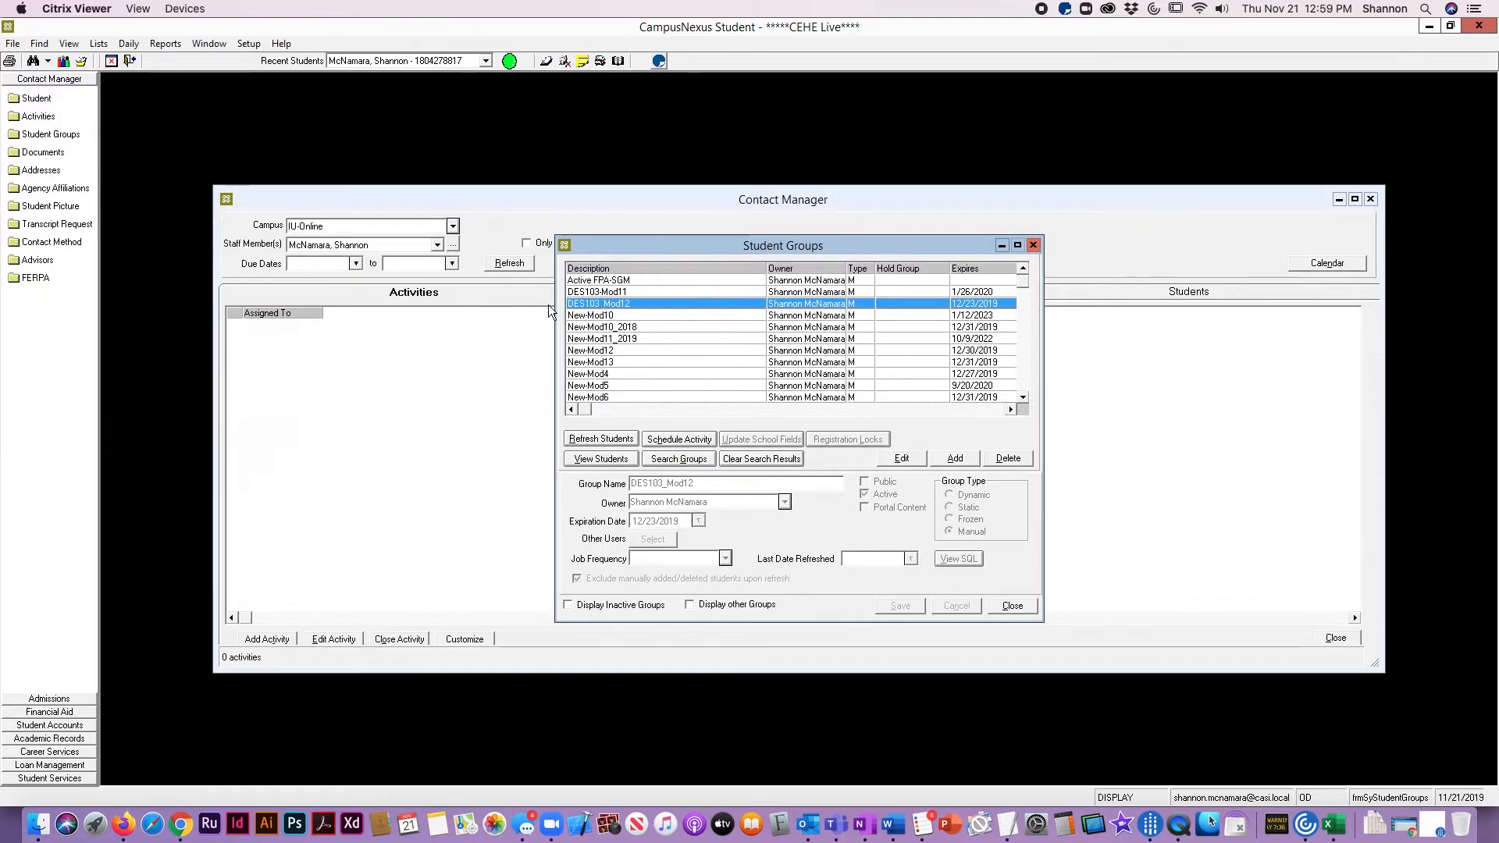
# Step: Schedule an activity for the DES103_Mod12 group and choose ADOT-General Comments as the activity type
pyautogui.click(678, 438)
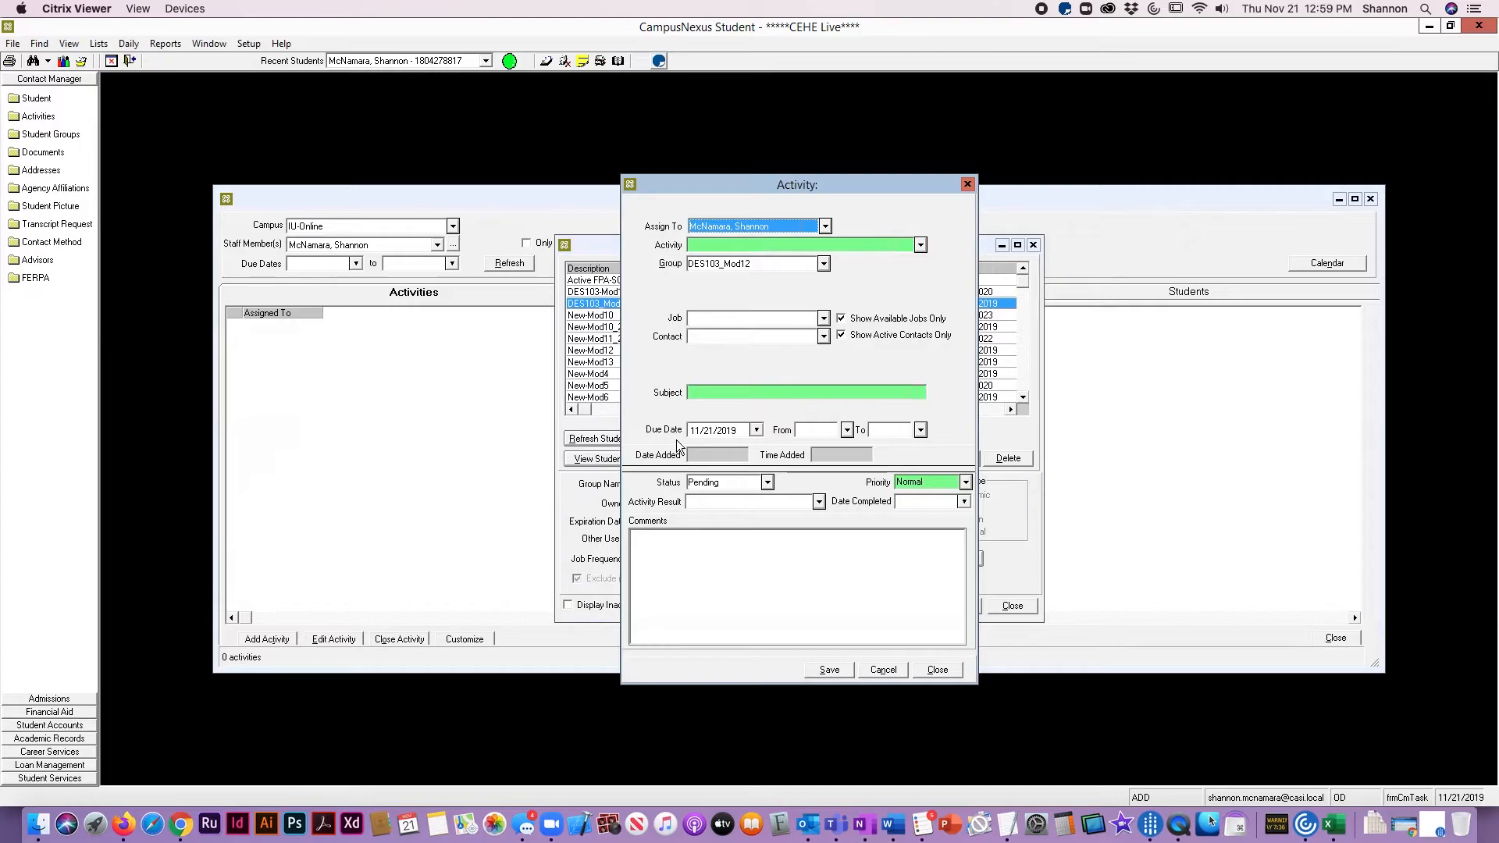
pyautogui.press('Tab')
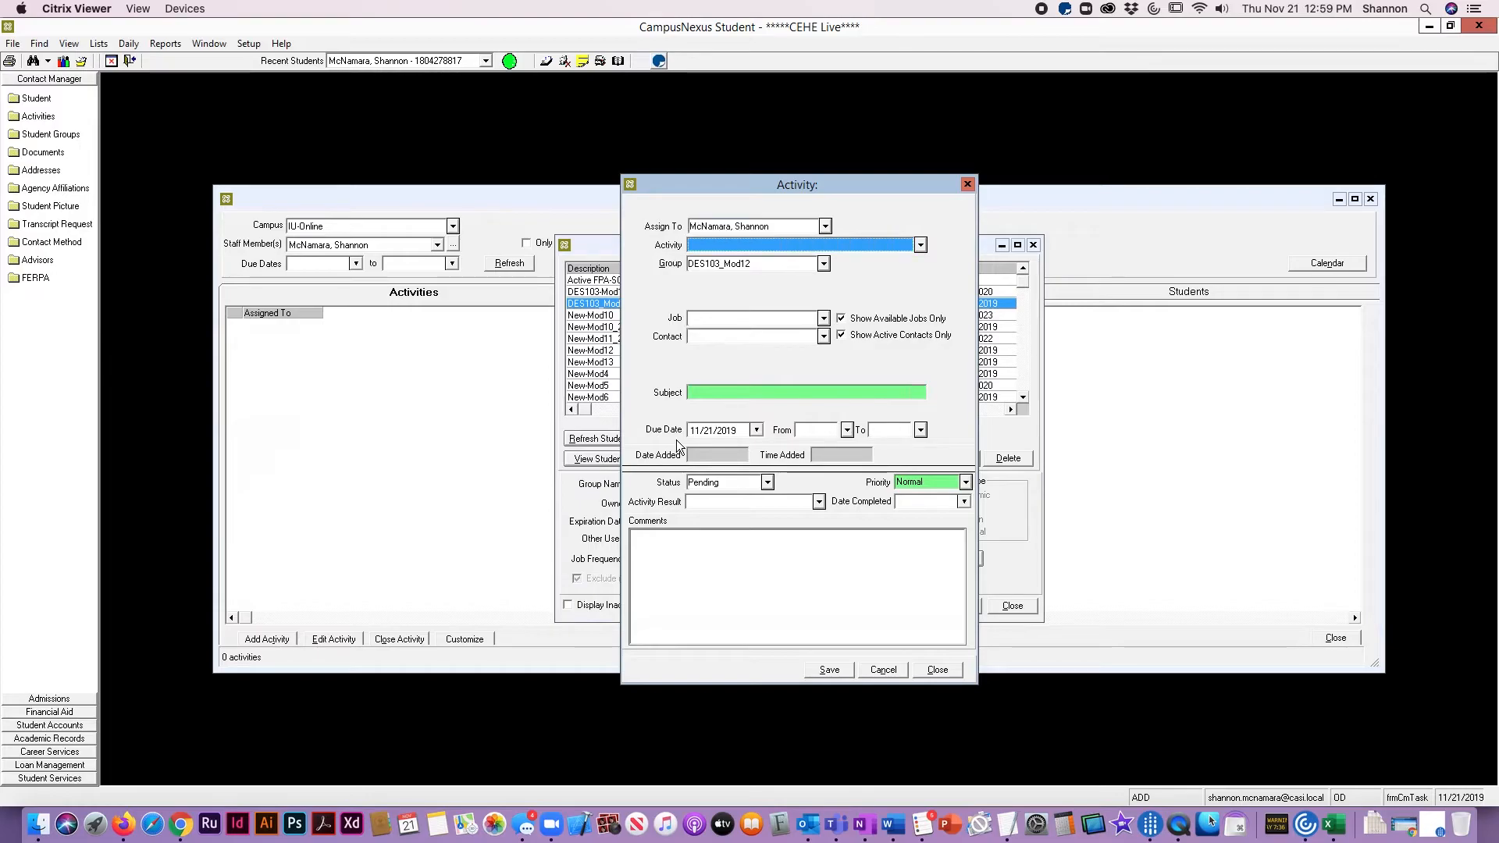
pyautogui.press('Down')
pyautogui.press('Down')
pyautogui.press('Down')
pyautogui.press('Down')
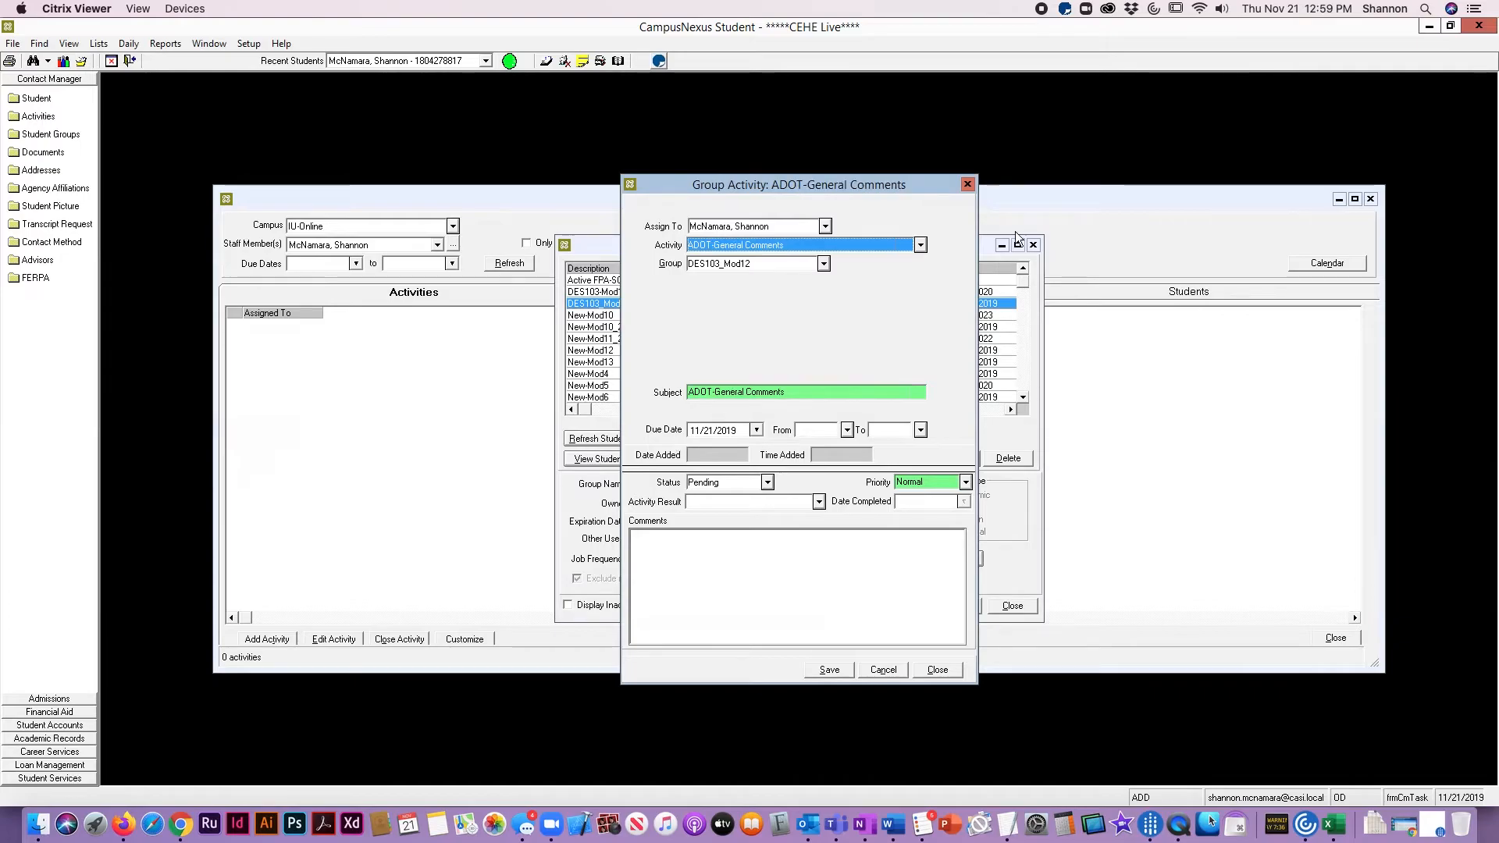
# Step: Set the group activity's status to Closed and its activity result to Task Complete
pyautogui.click(714, 483)
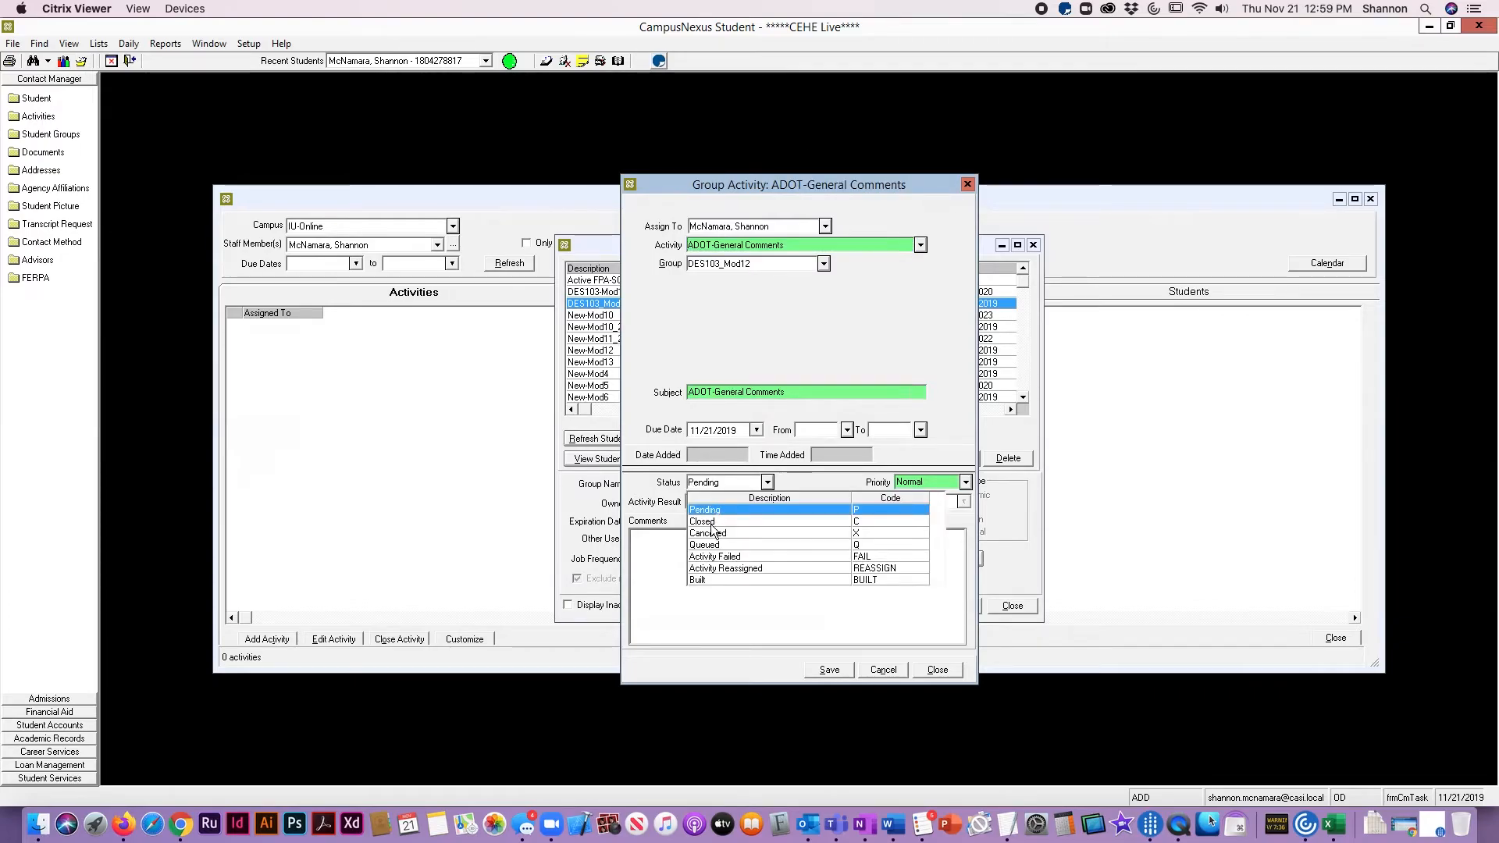
pyautogui.click(712, 522)
pyautogui.click(720, 502)
pyautogui.click(717, 544)
pyautogui.click(669, 576)
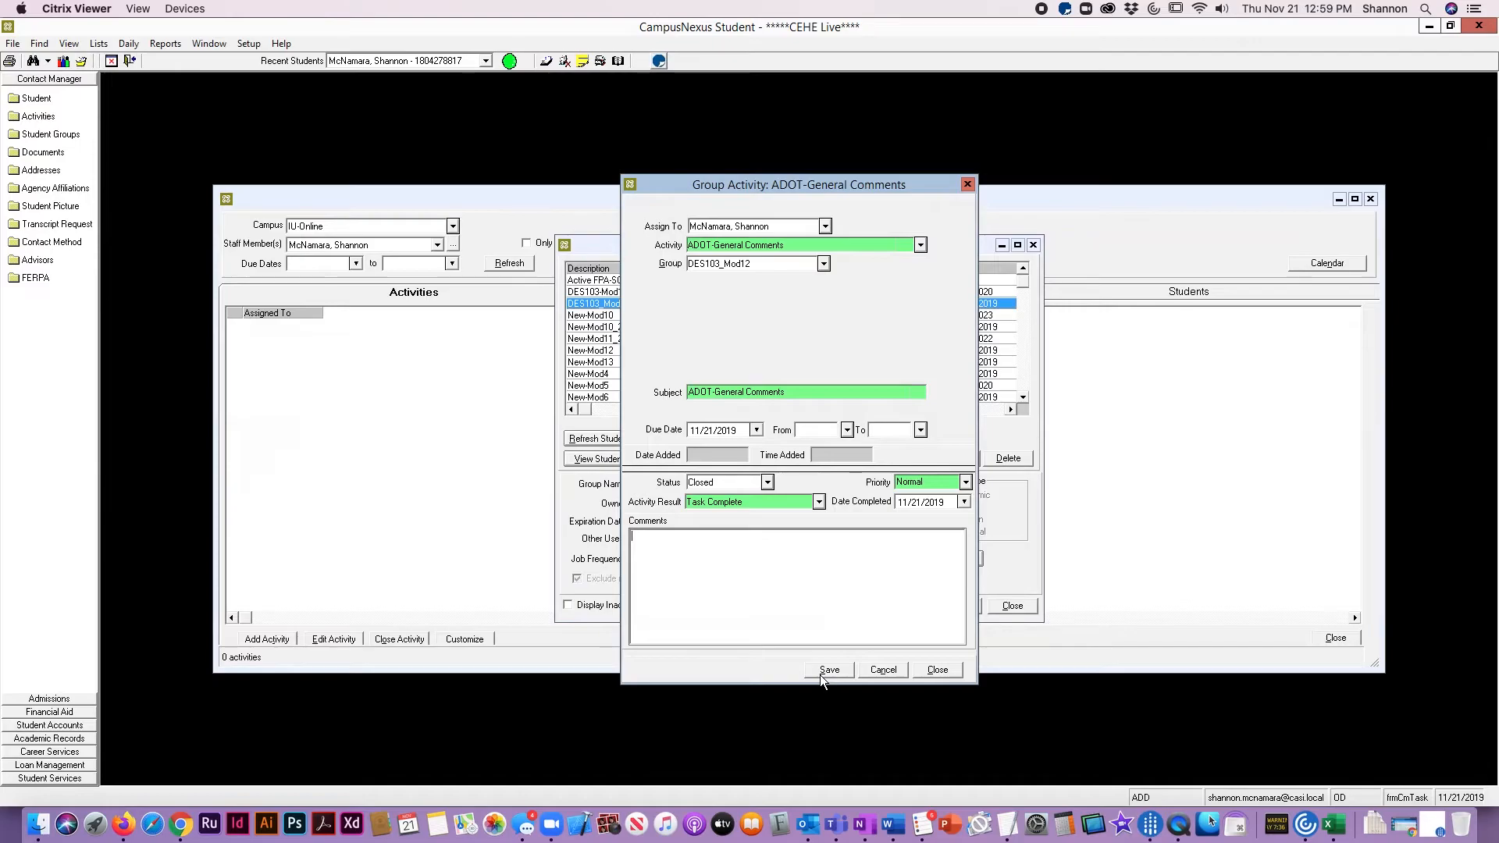
# Step: Close the group activity for DES103_Mod12 without saving the new record
pyautogui.click(941, 672)
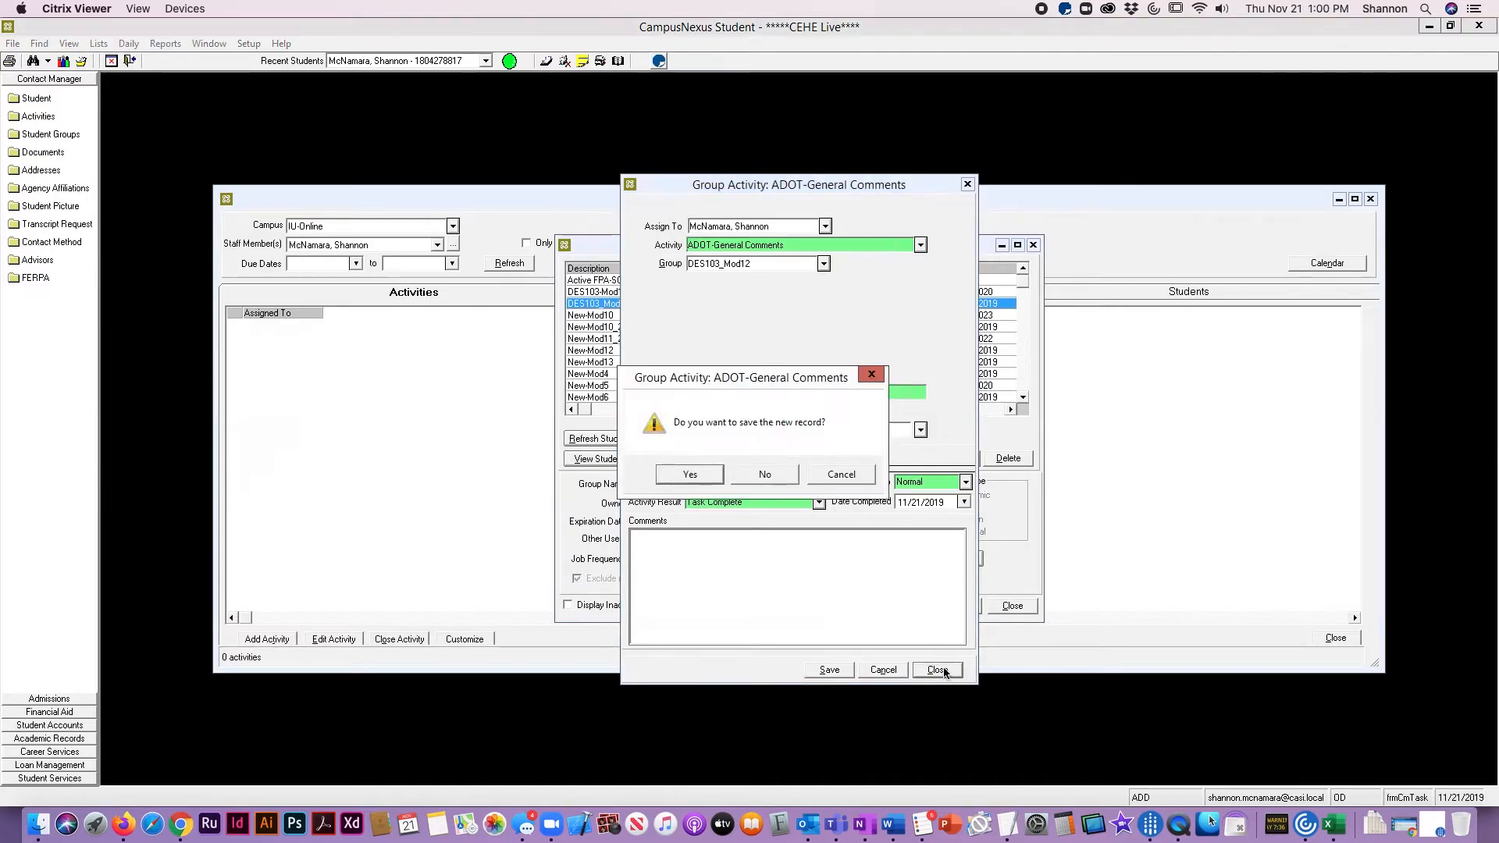
pyautogui.click(766, 475)
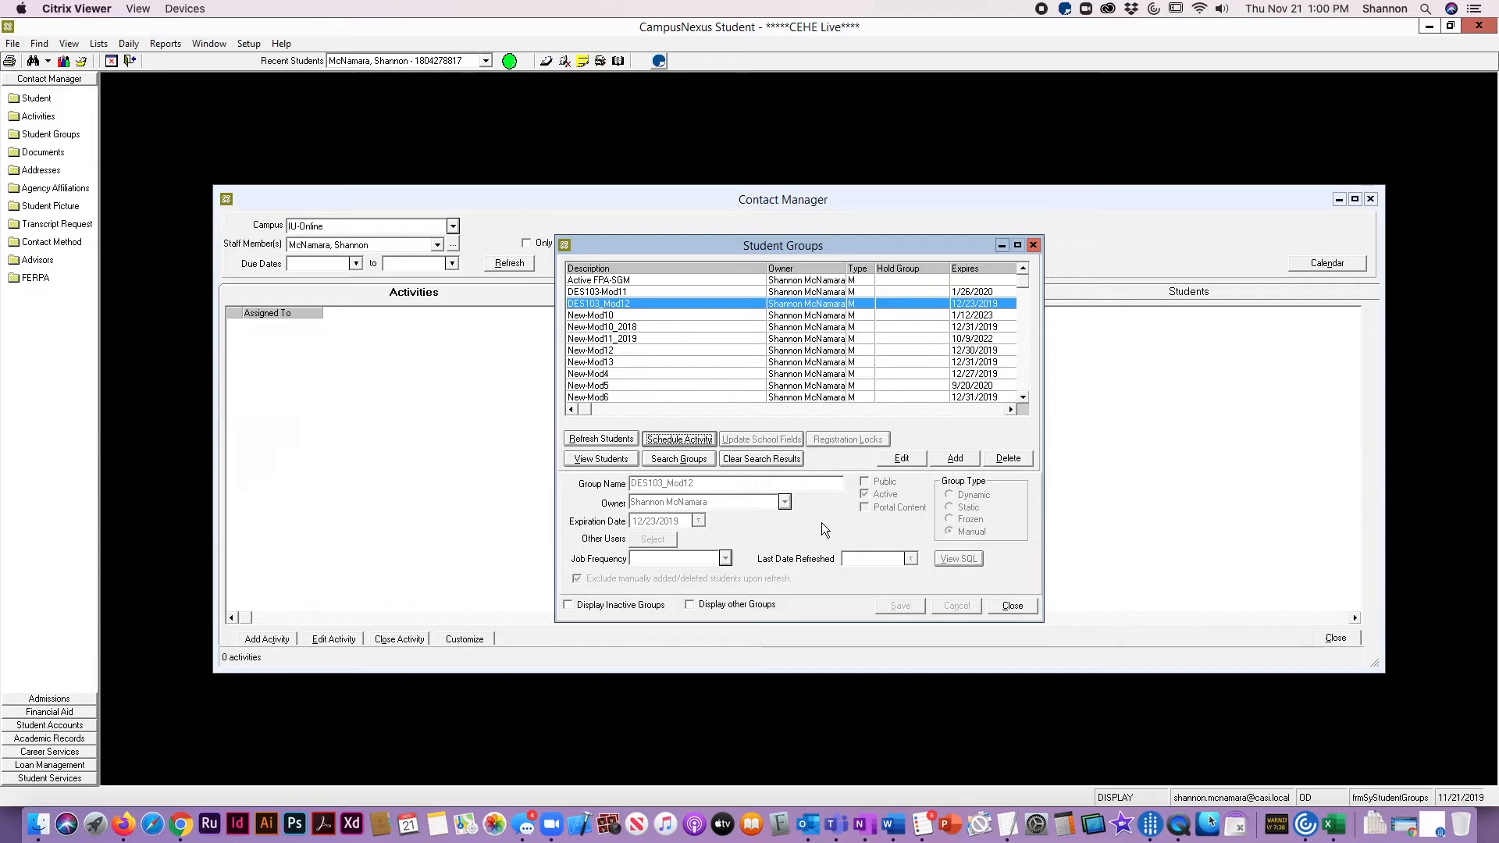
# Step: Add a new student group named TEST with expiration date 2/29/2020 and save it
pyautogui.click(960, 460)
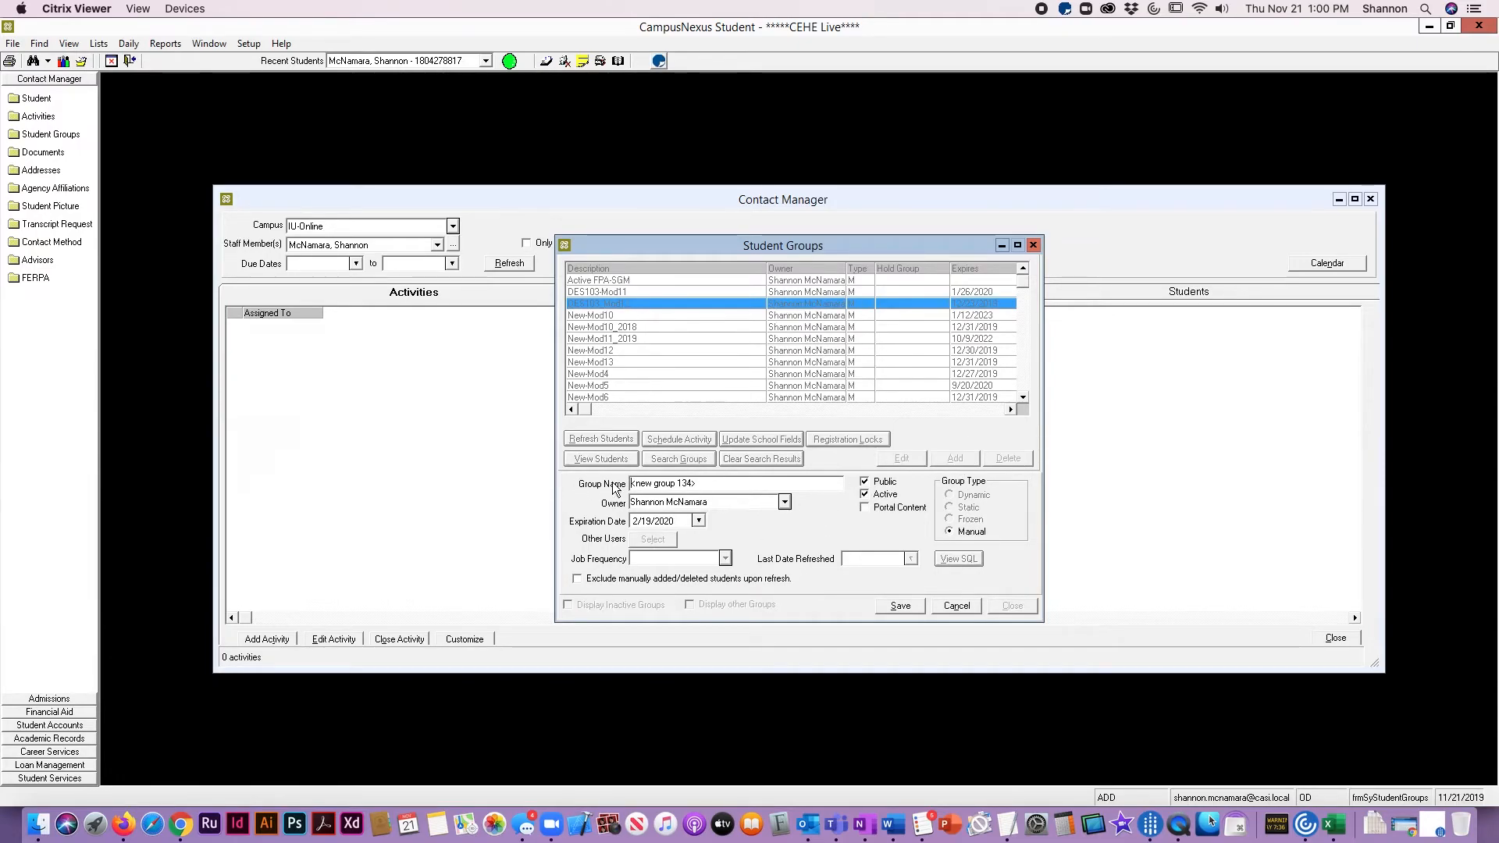
pyautogui.moveTo(705, 486); pyautogui.dragTo(520, 446)
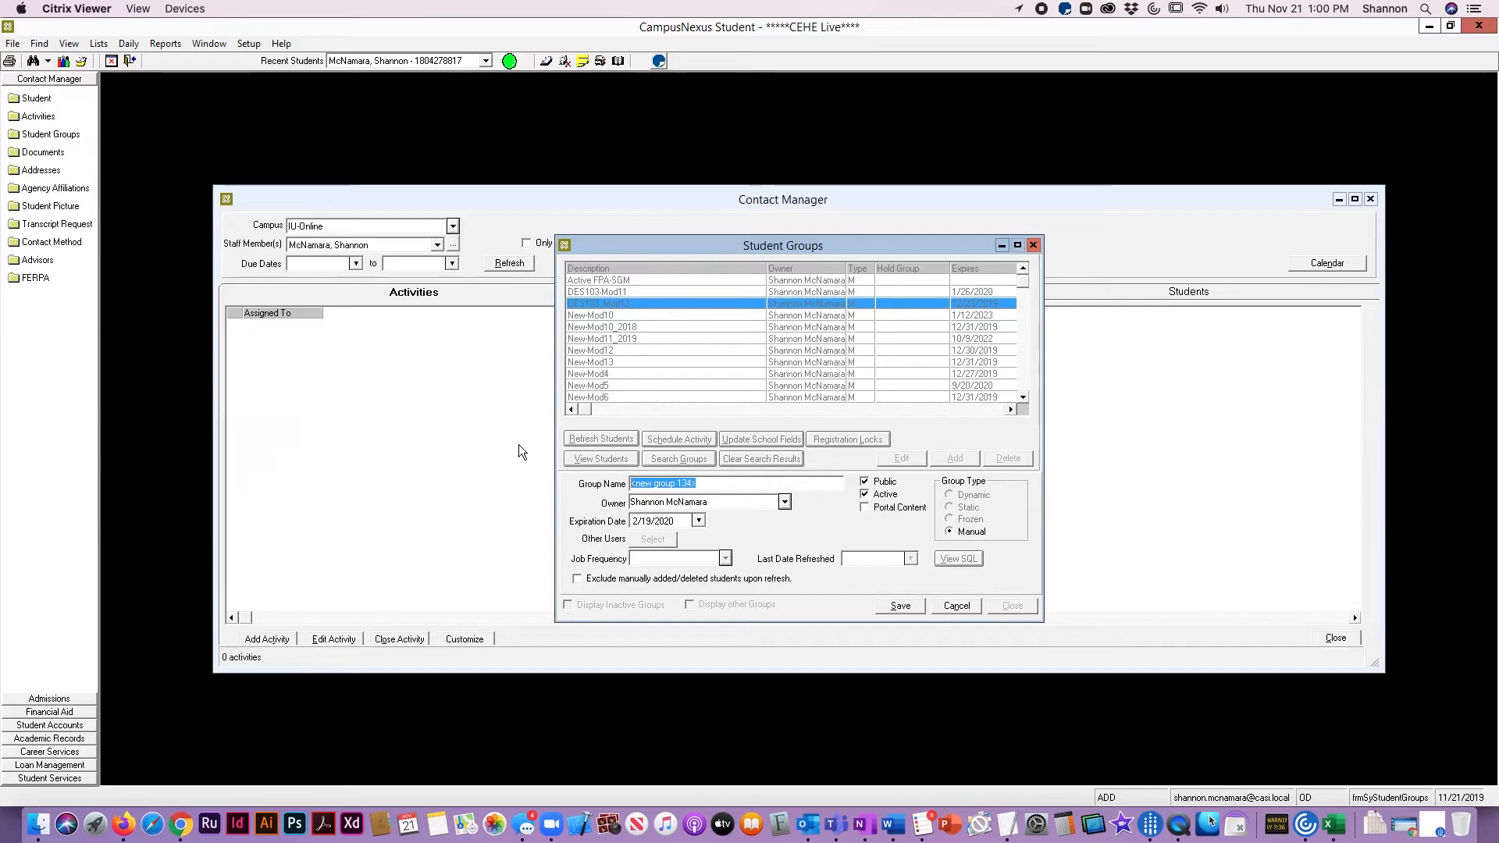
pyautogui.write('TEST')
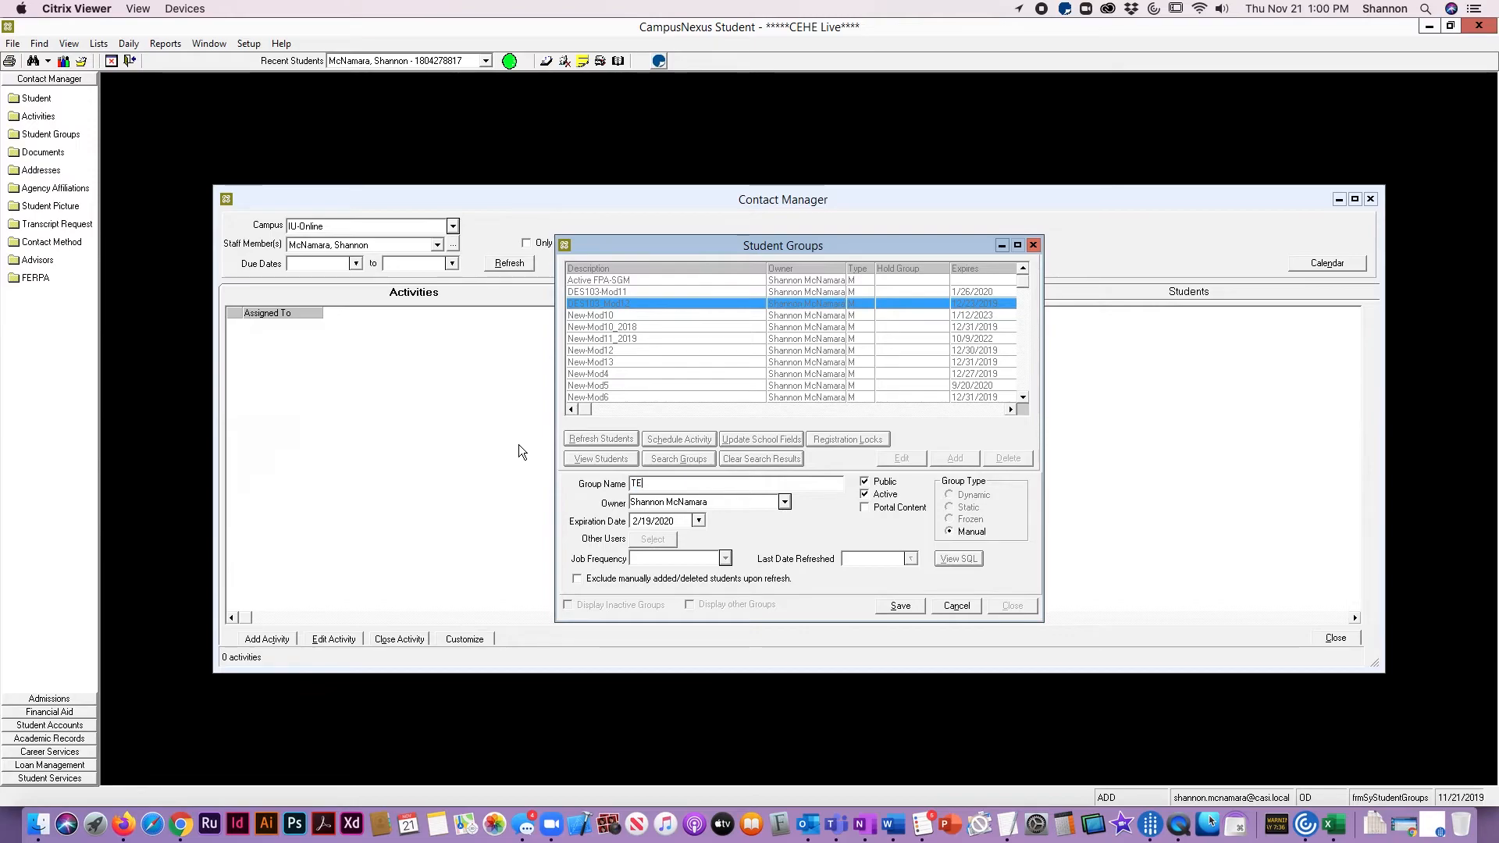
pyautogui.click(700, 521)
pyautogui.click(791, 658)
pyautogui.click(825, 524)
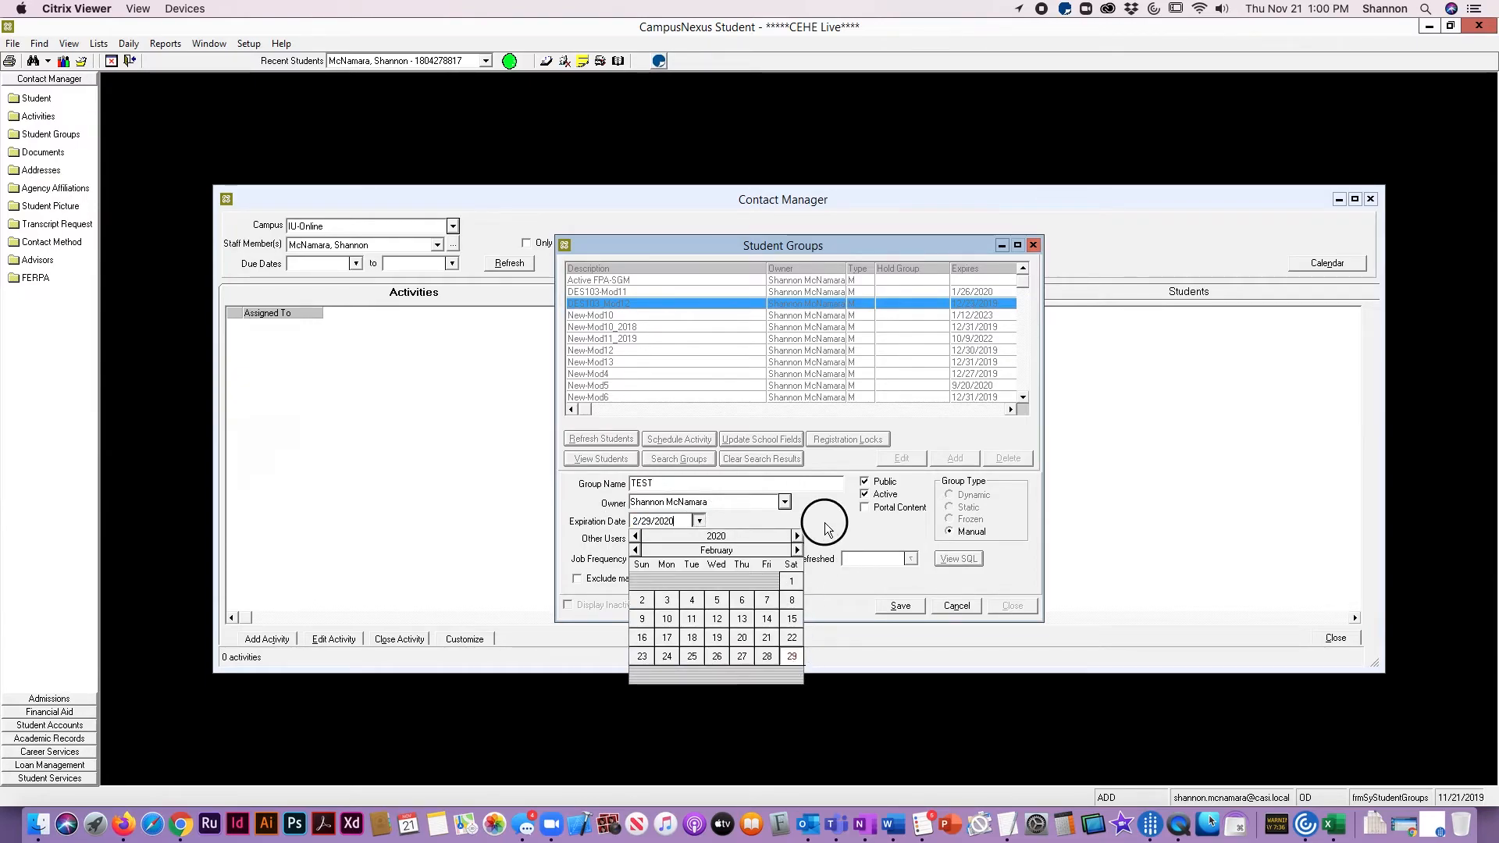
pyautogui.click(900, 606)
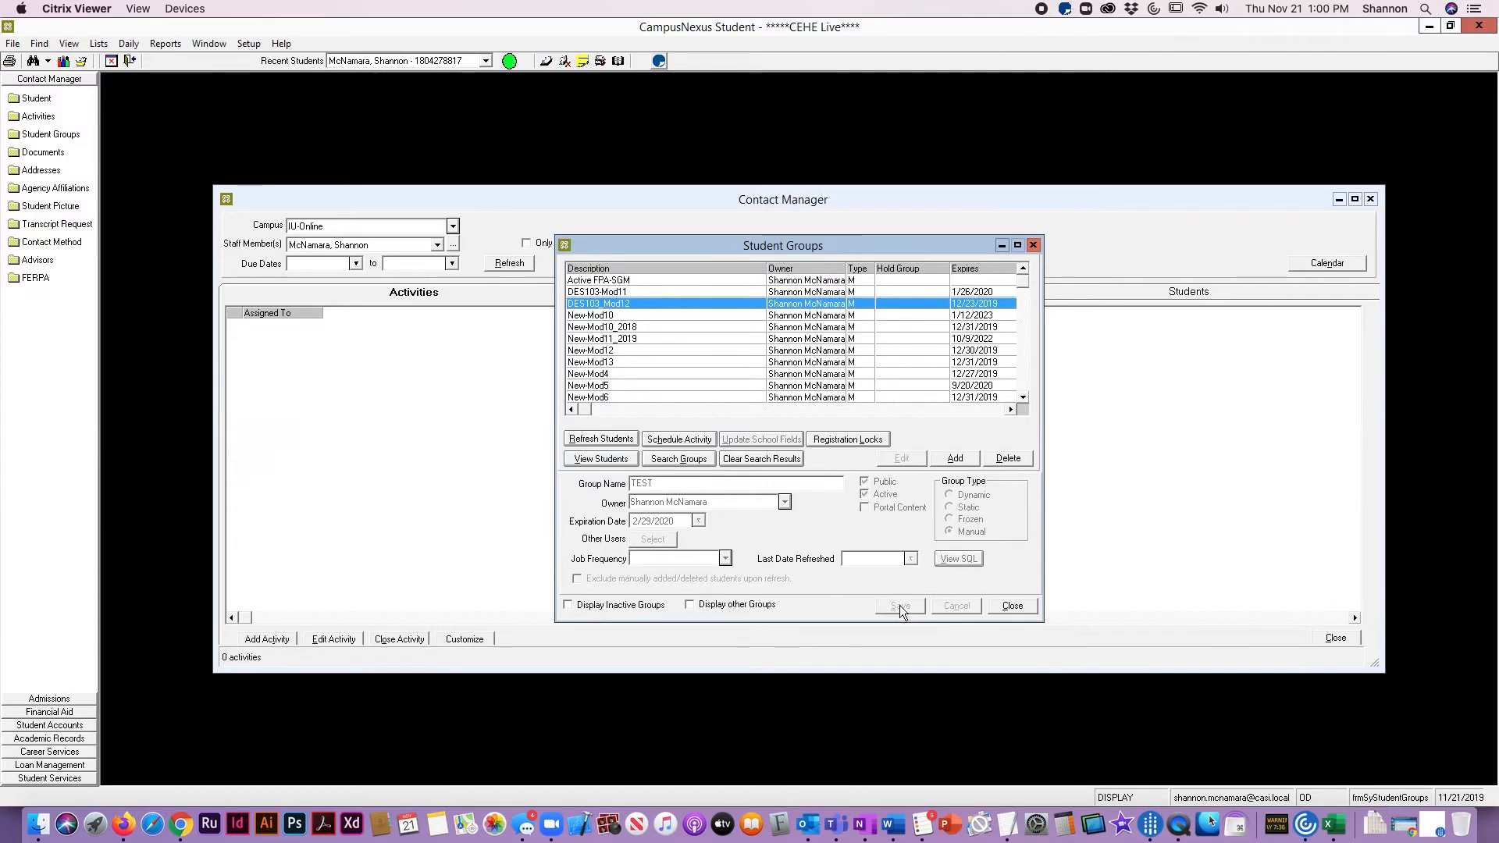
# Step: Find the TEST group at the end of the Student Groups list and open its student list
pyautogui.click(1026, 286)
pyautogui.moveTo(1025, 286); pyautogui.dragTo(1028, 412)
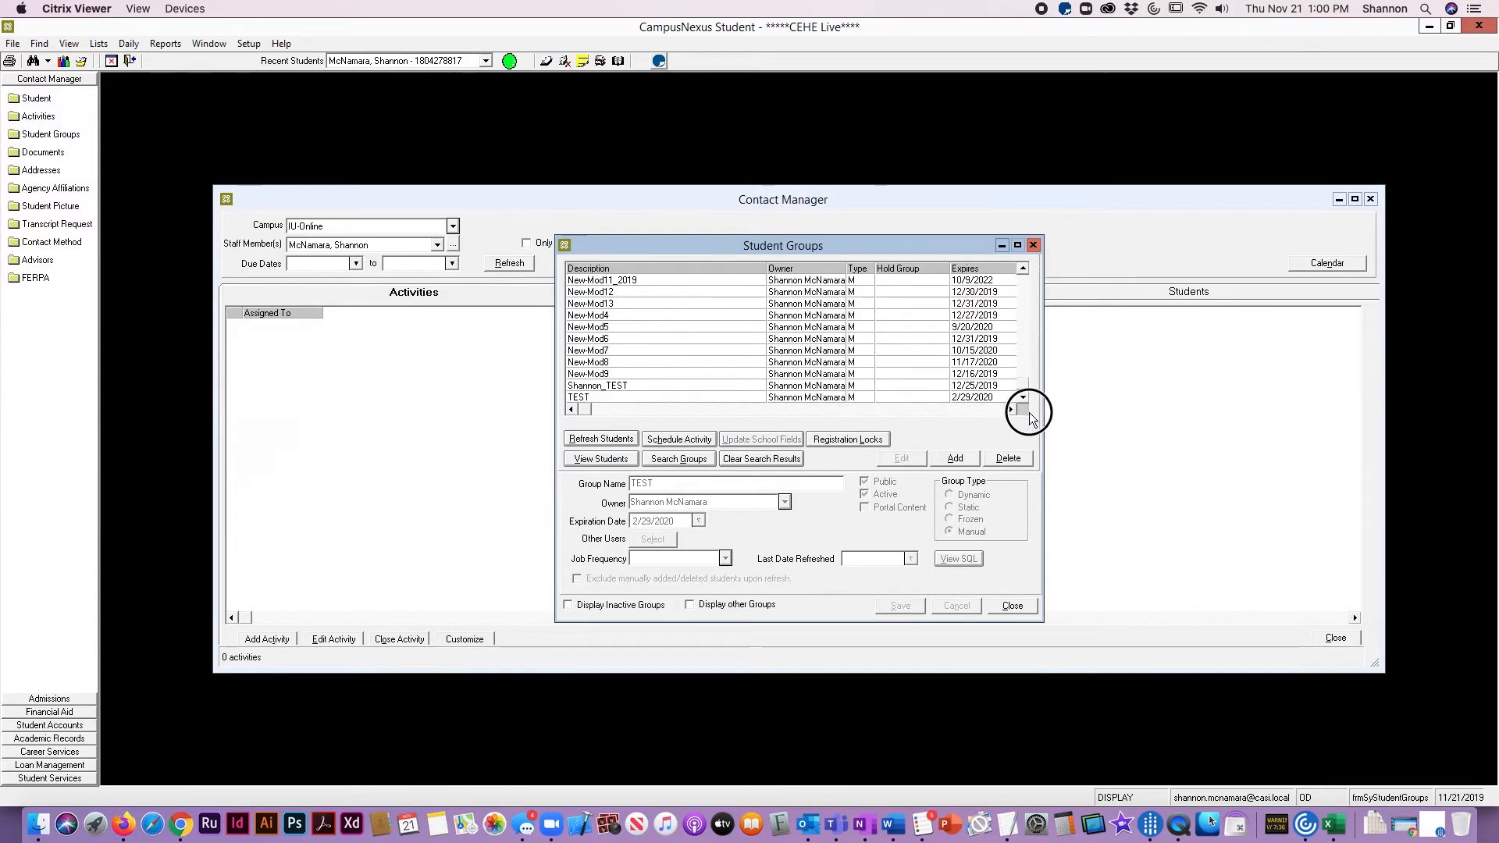
pyautogui.click(588, 399)
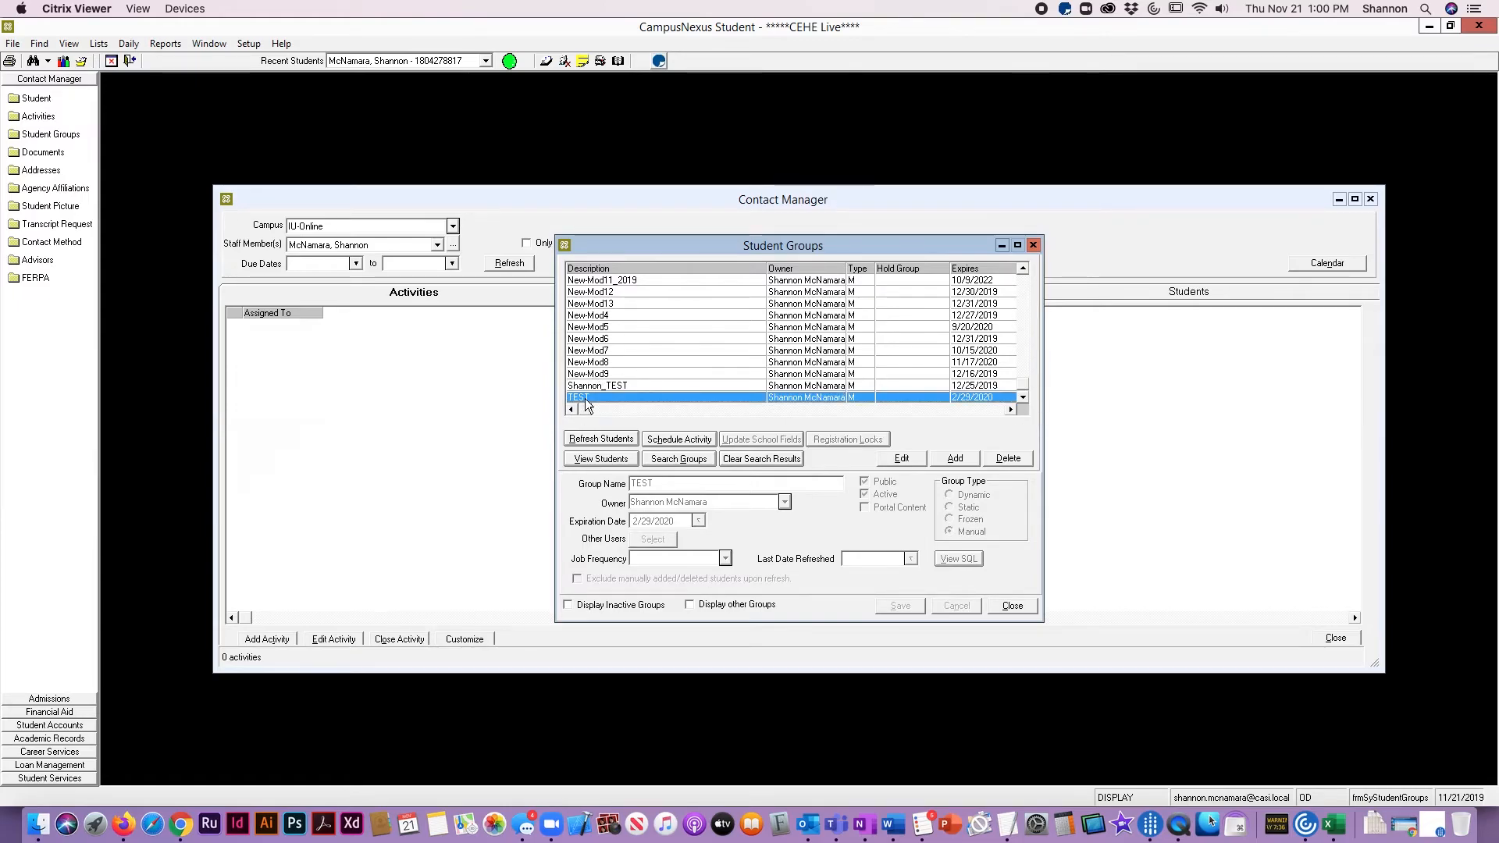
pyautogui.doubleClick(586, 399)
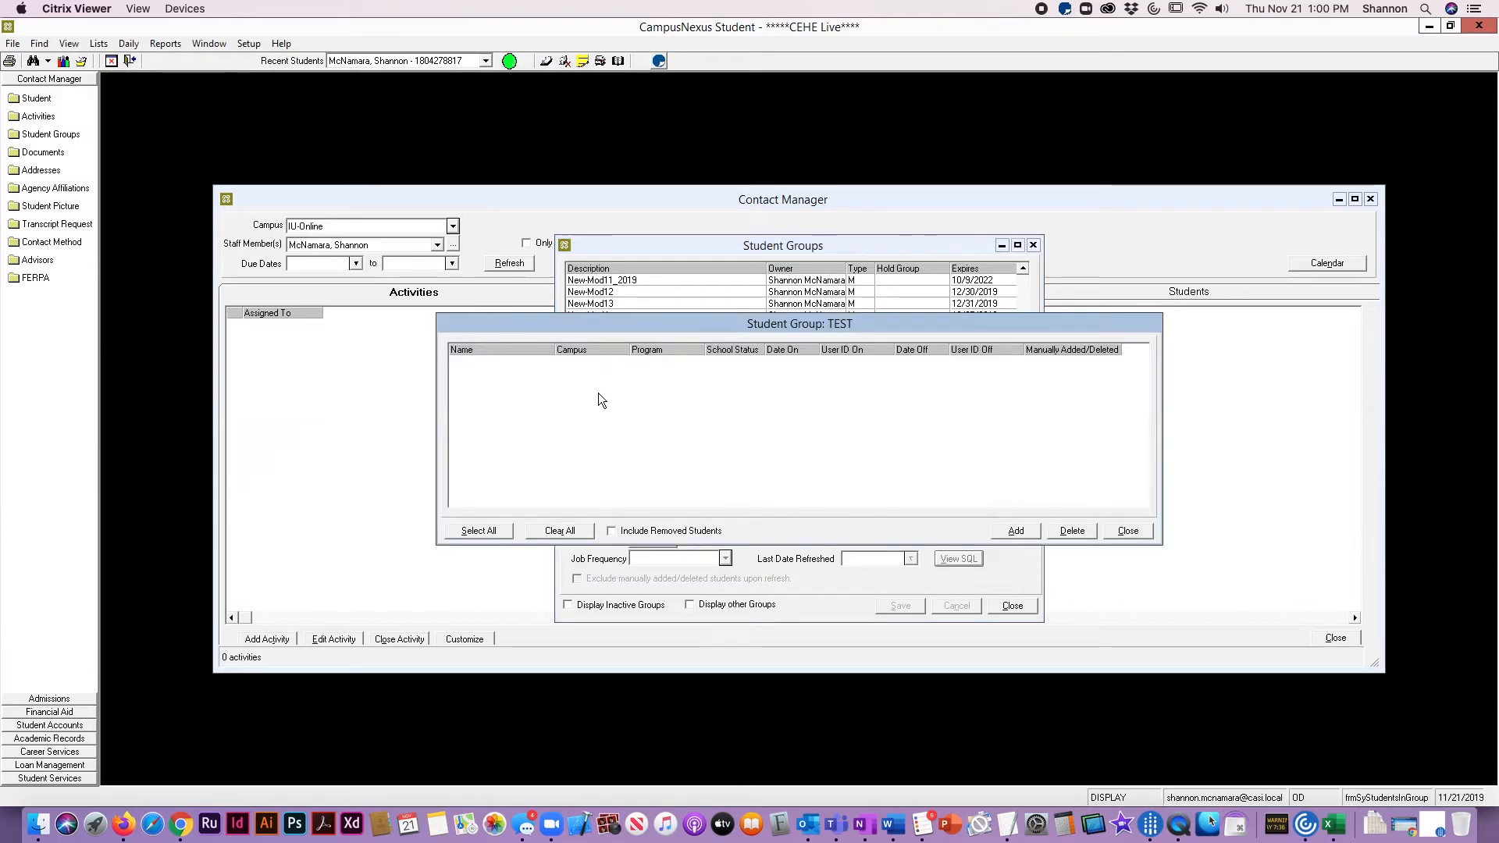
# Step: Open the student search for adding a student to the TEST group and clear its last and first name criteria
pyautogui.click(1019, 531)
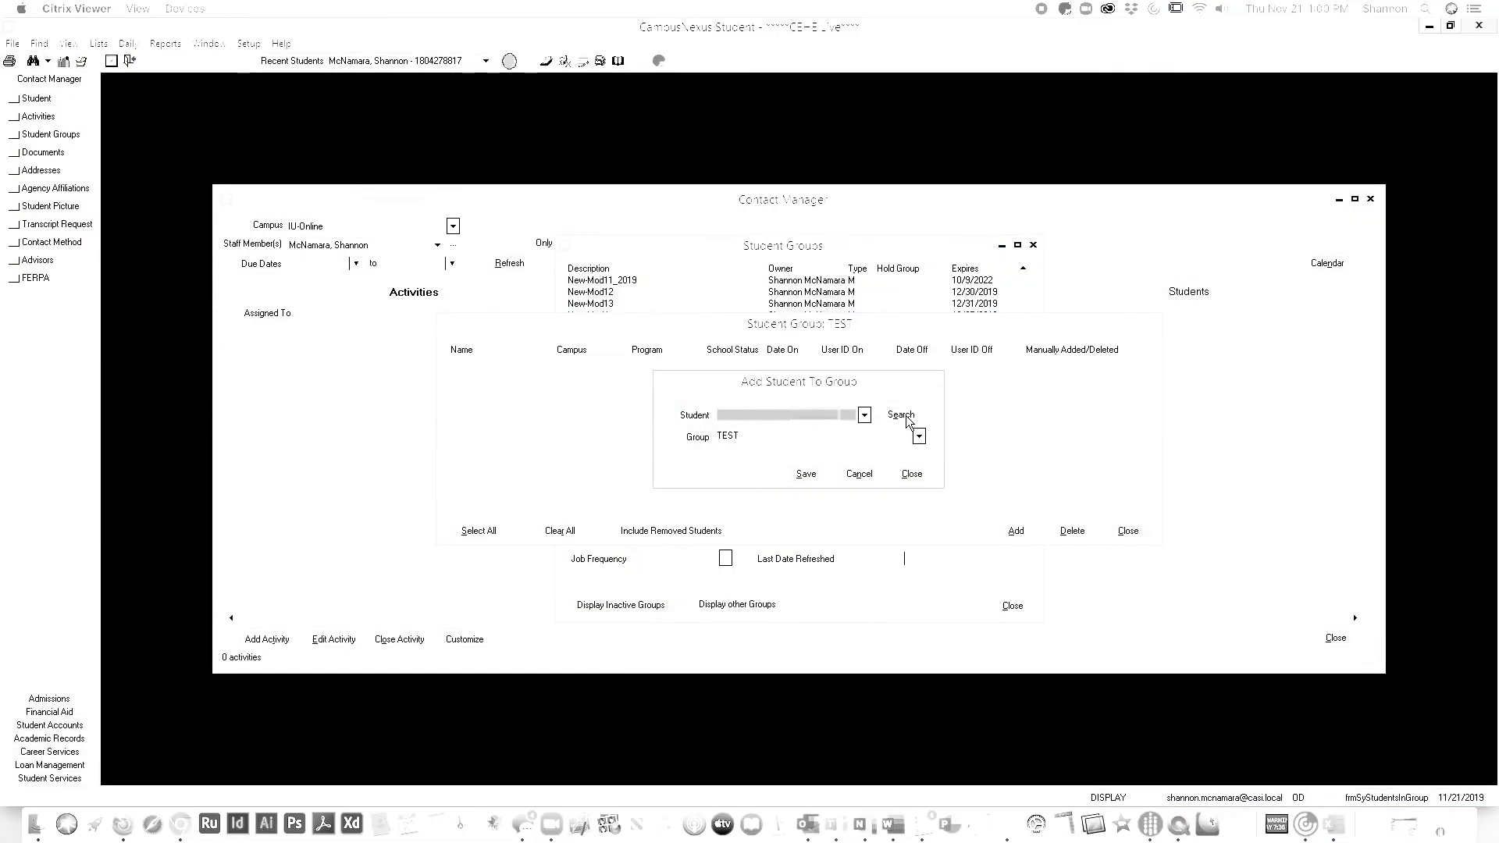
pyautogui.click(905, 416)
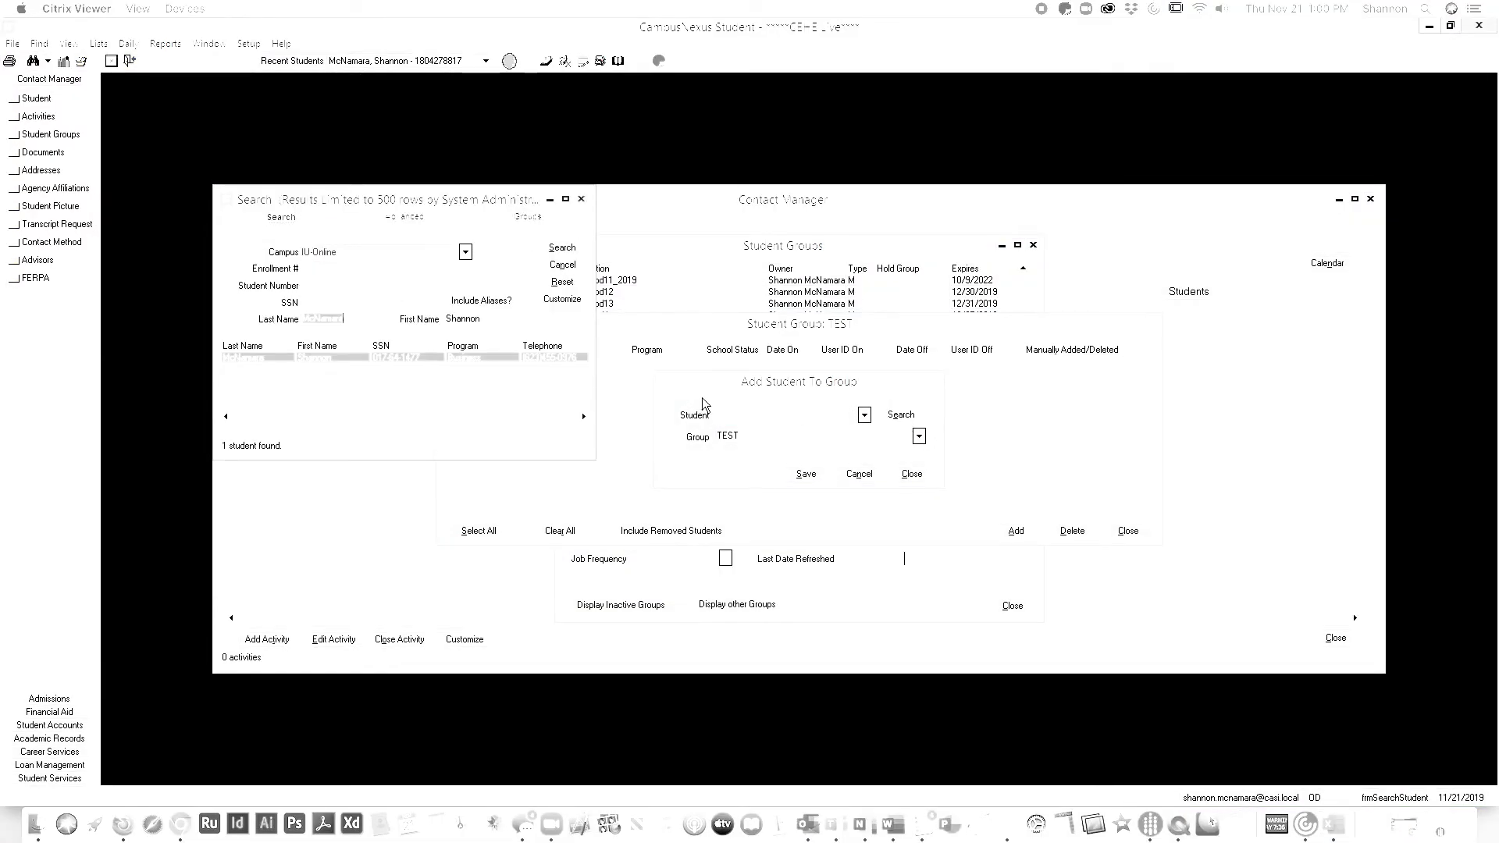
pyautogui.press('BackSpace')
pyautogui.press('Tab')
pyautogui.press('BackSpace')
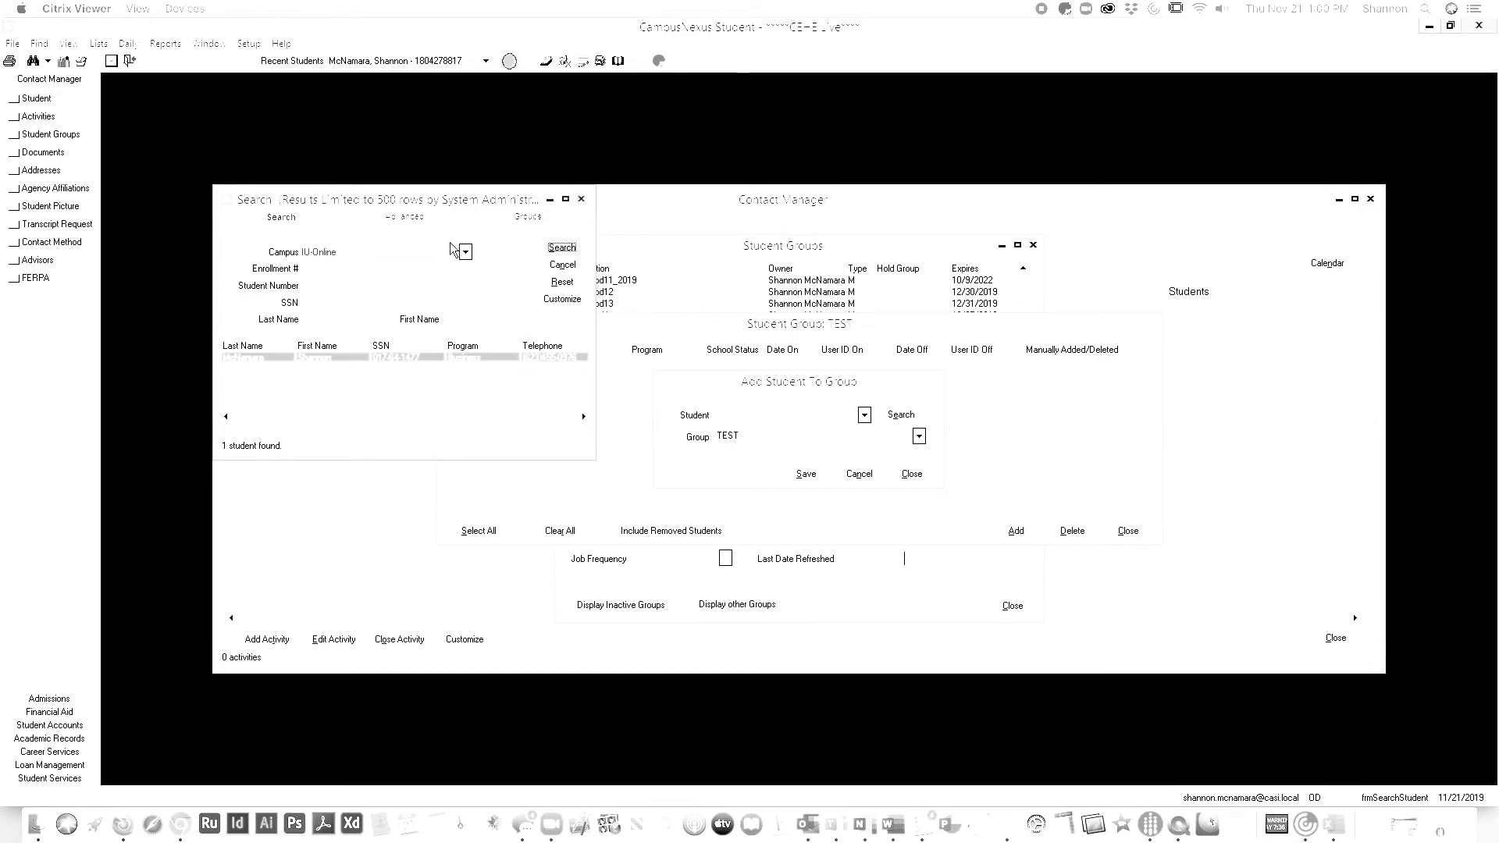
# Step: Switch to the Mod_11_GA_FPA_List_11.18.19 workbook in Excel and copy the student number in cell B6
pyautogui.press('super+Tab')
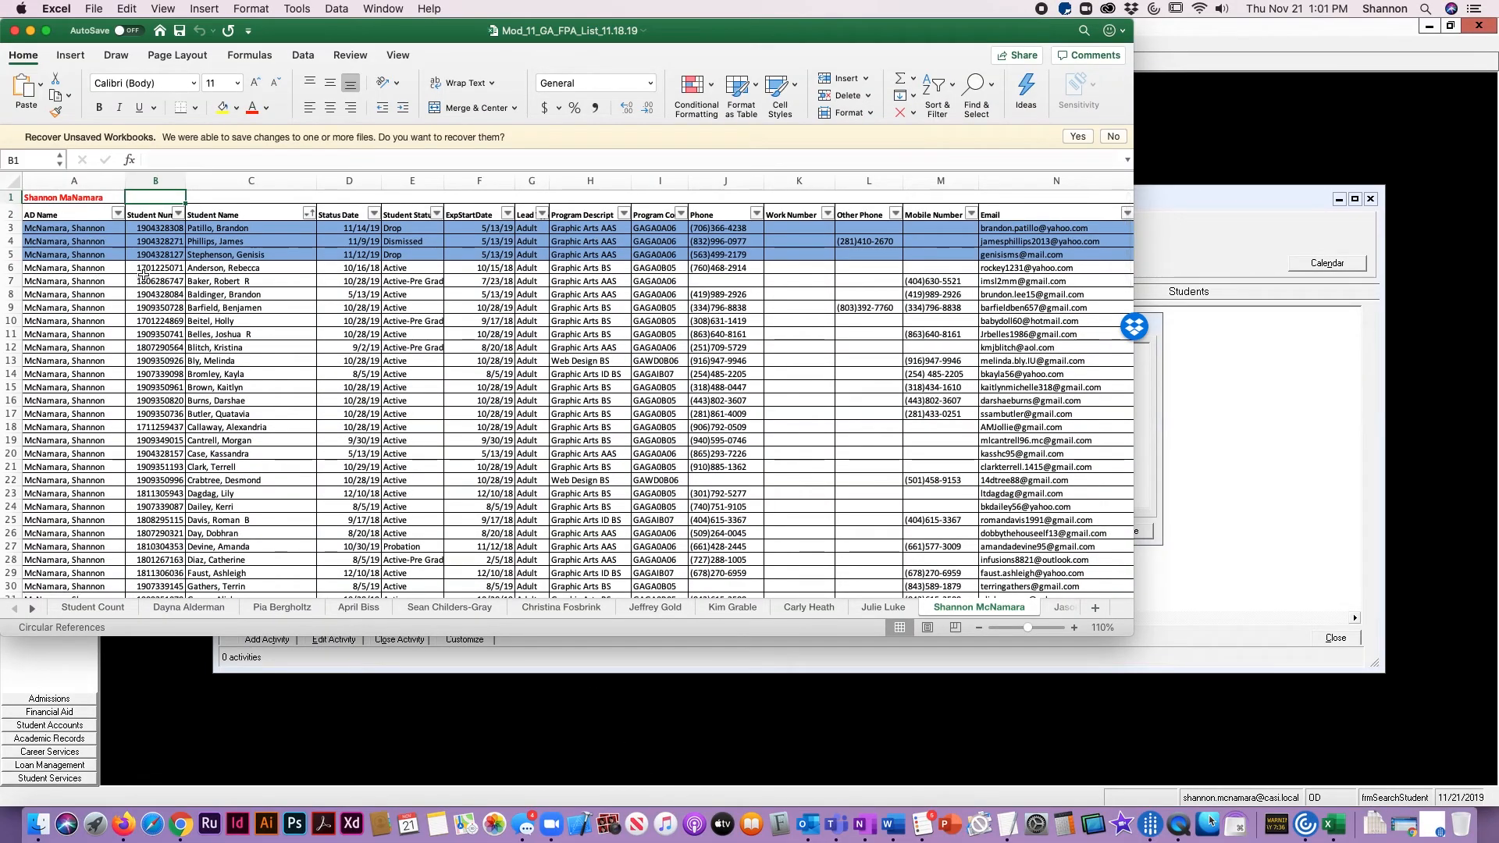
pyautogui.click(148, 270)
pyautogui.press('super+c')
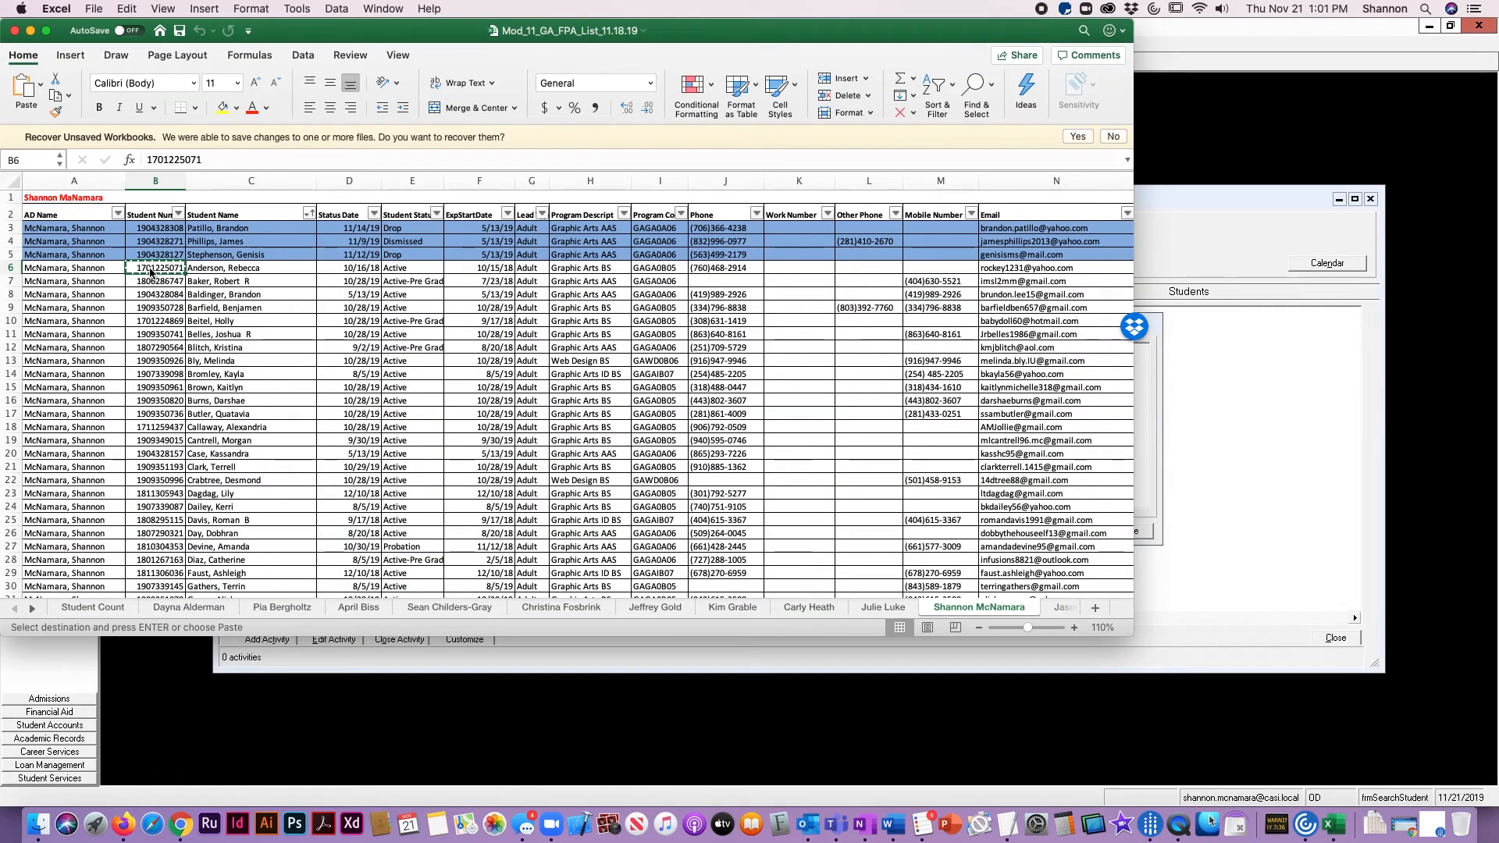
# Step: Return to CampusNexus Student, search by the copied student number, and save the matching student to the TEST group
pyautogui.press('super+Tab')
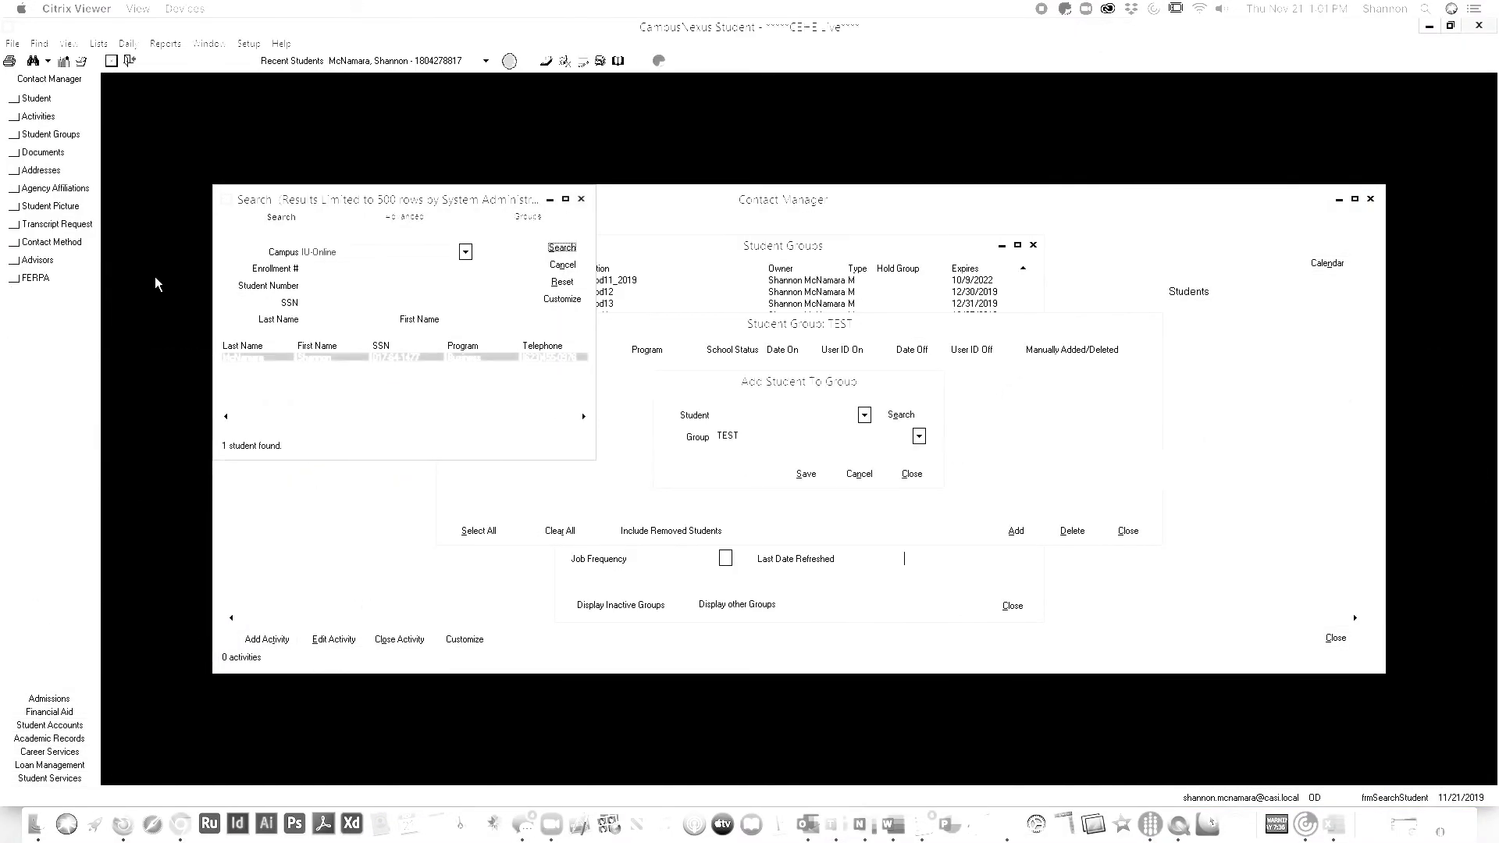
pyautogui.click(313, 285)
pyautogui.press('super+v')
pyautogui.press('Return')
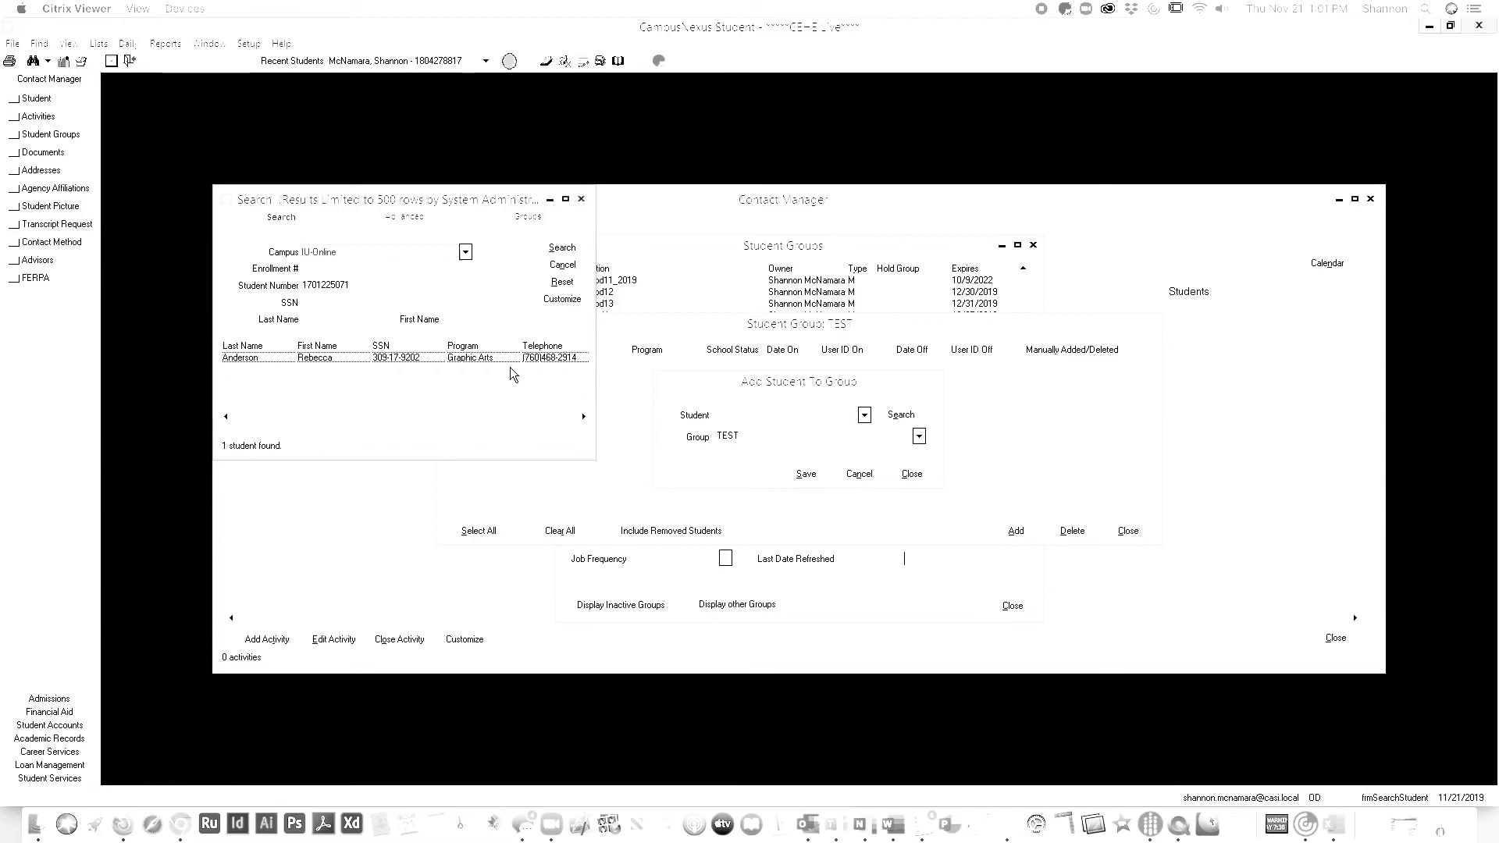
pyautogui.doubleClick(458, 358)
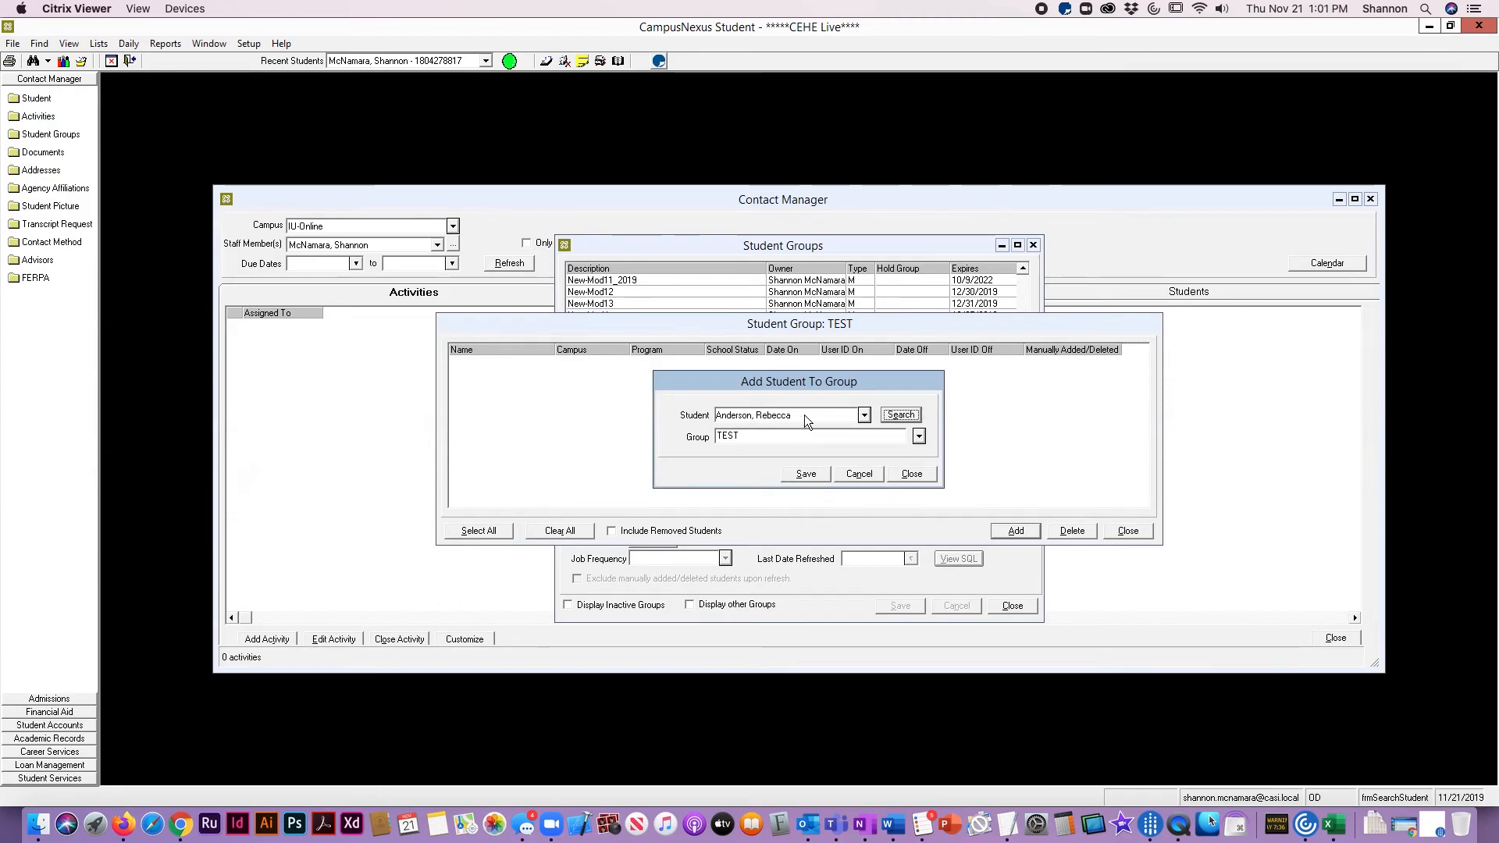
pyautogui.click(804, 477)
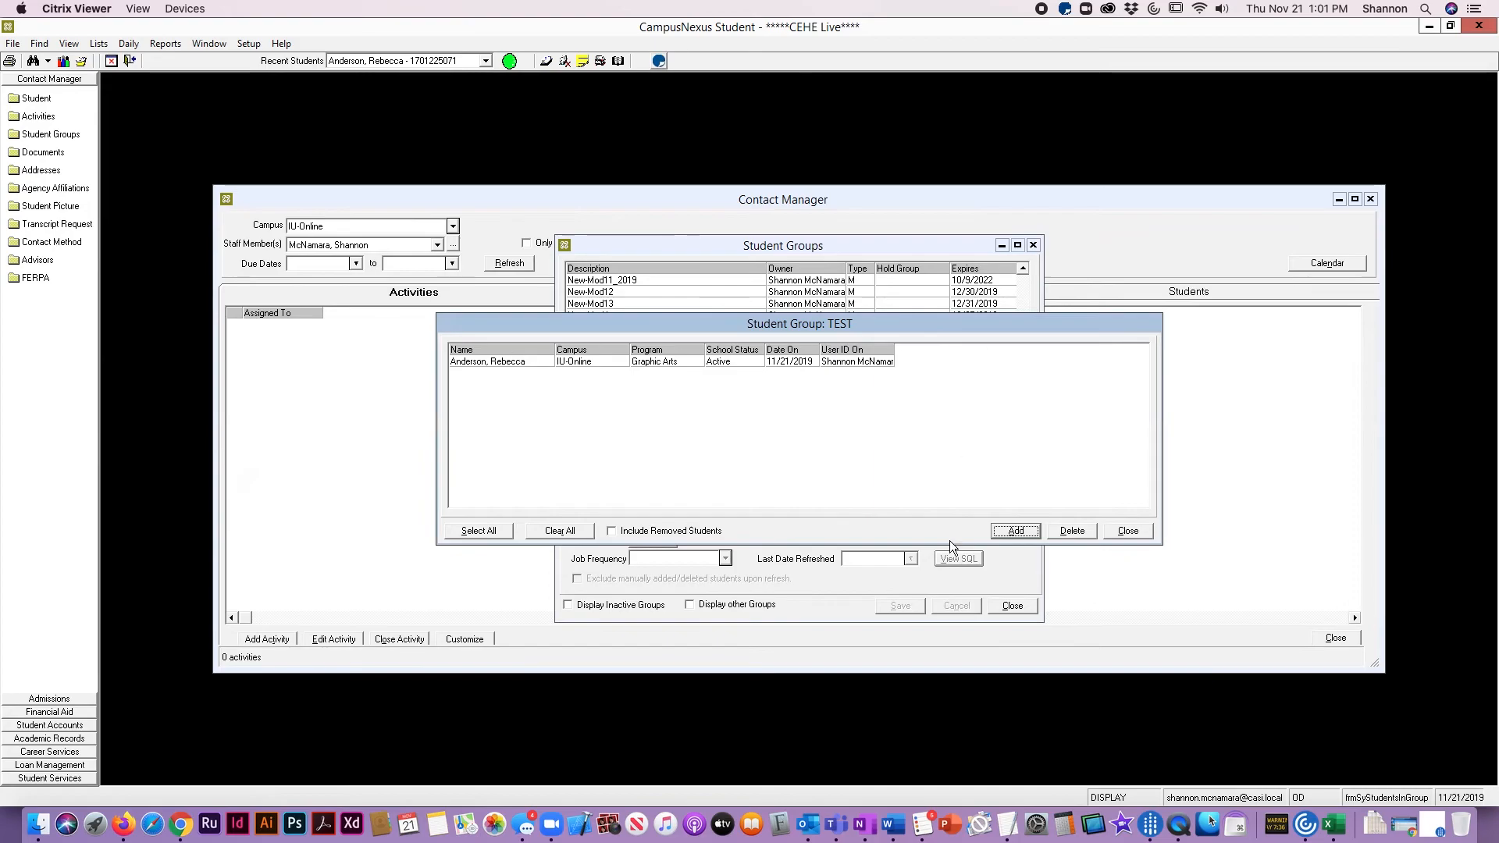
pyautogui.press('super+Tab')
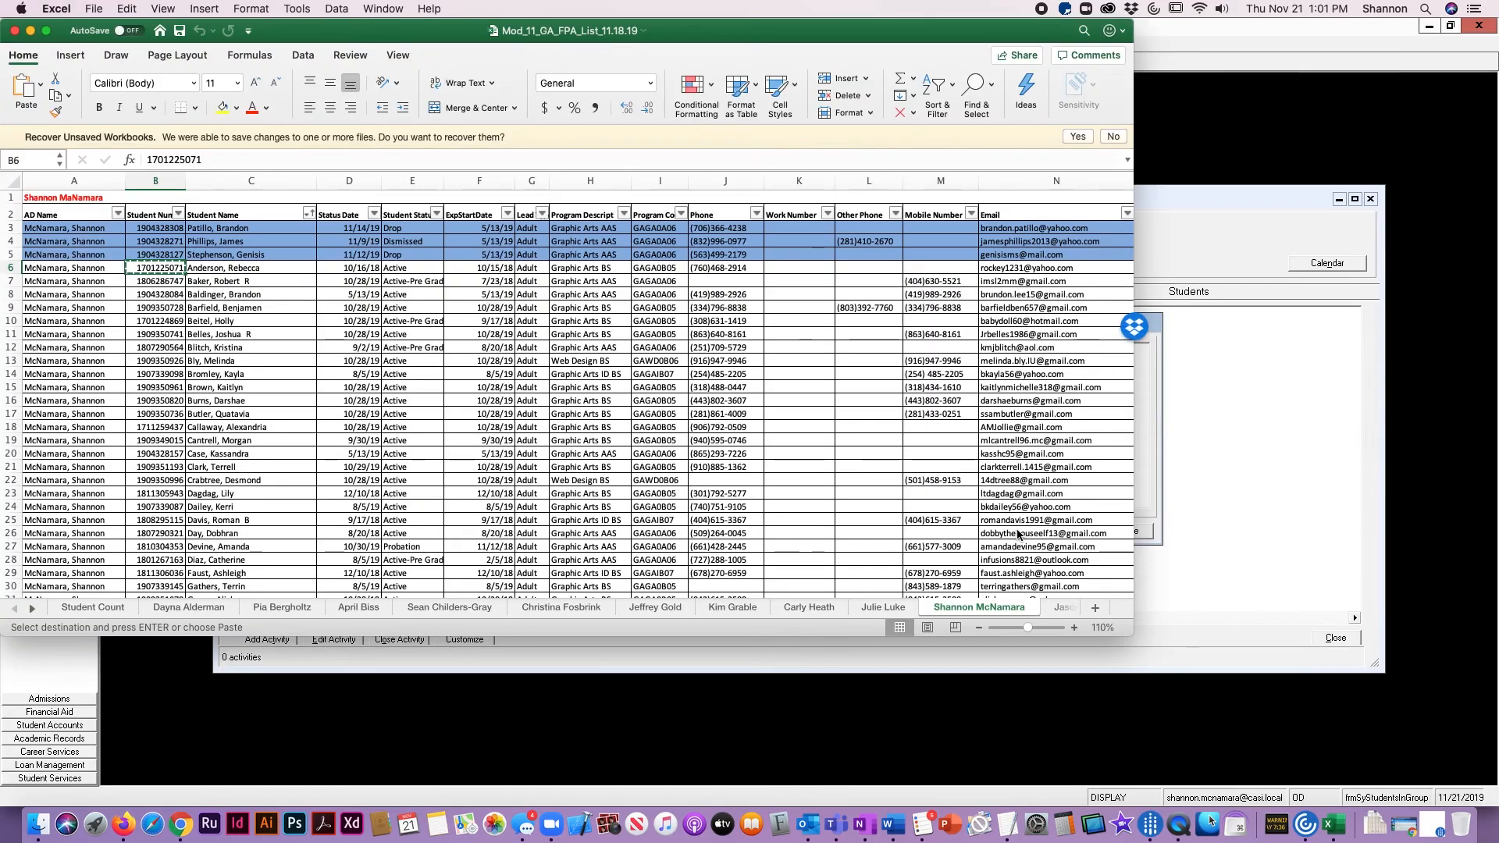
pyautogui.press('super+Tab')
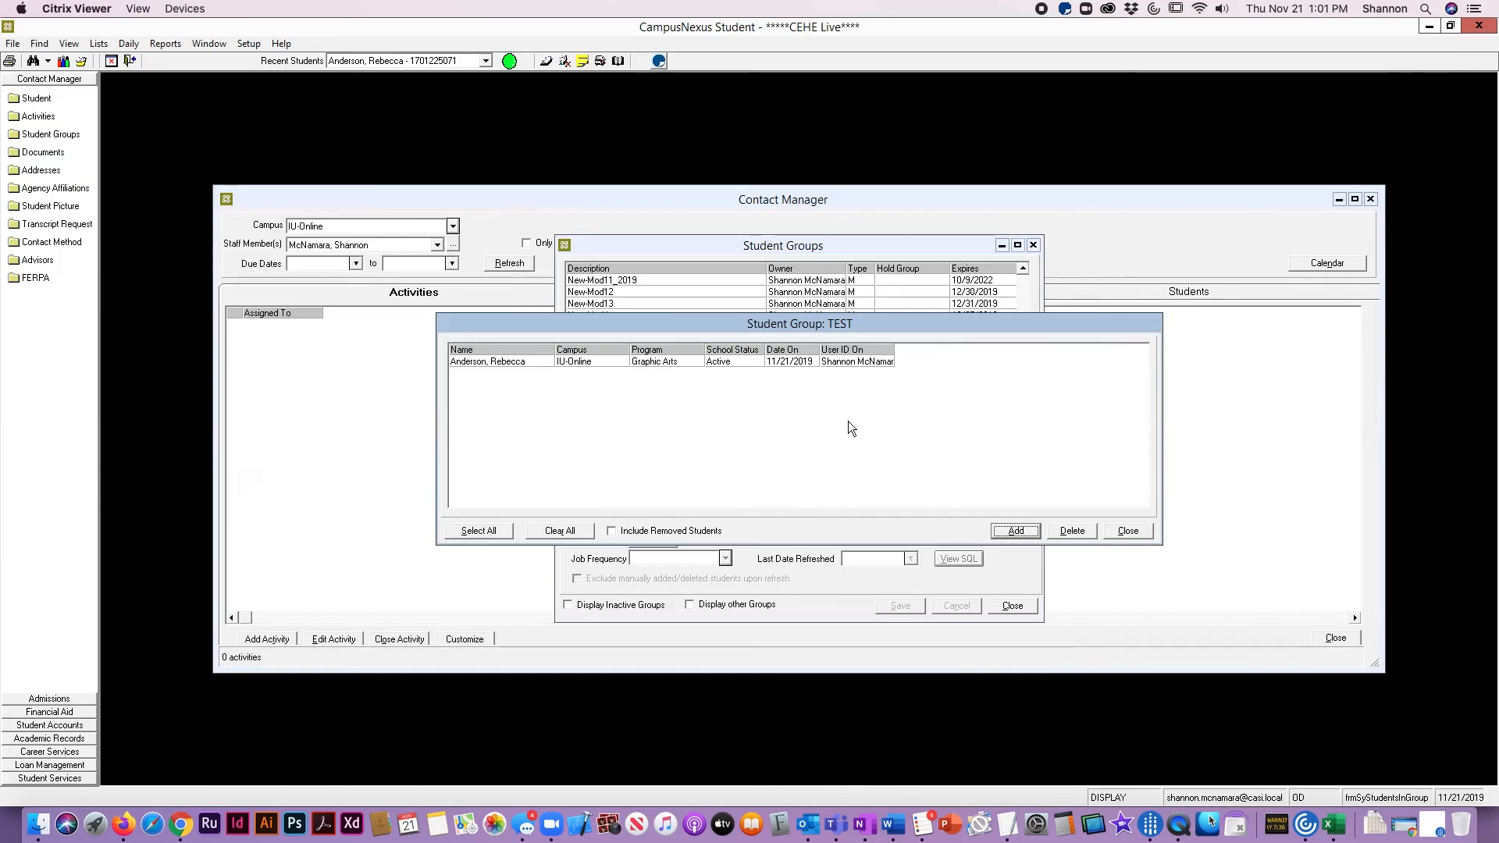